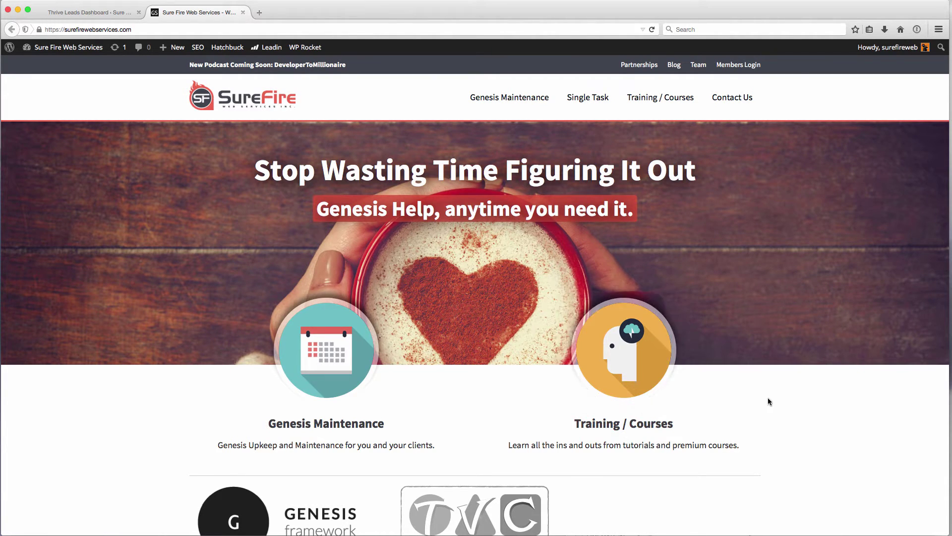
Review the Sure Fire Web Services home page down to the ebook sign-up form and footer.
scroll(768, 392, down, 5)
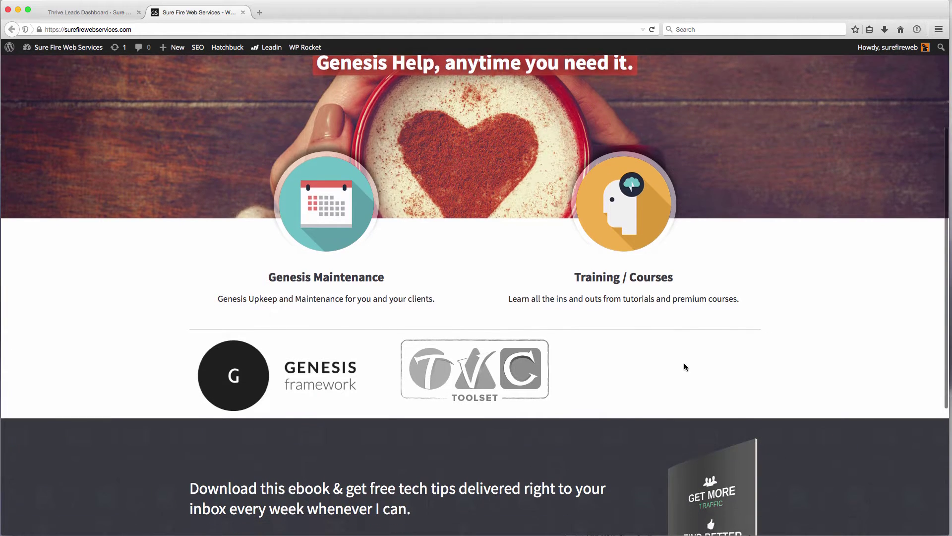
scroll(684, 366, down, 5)
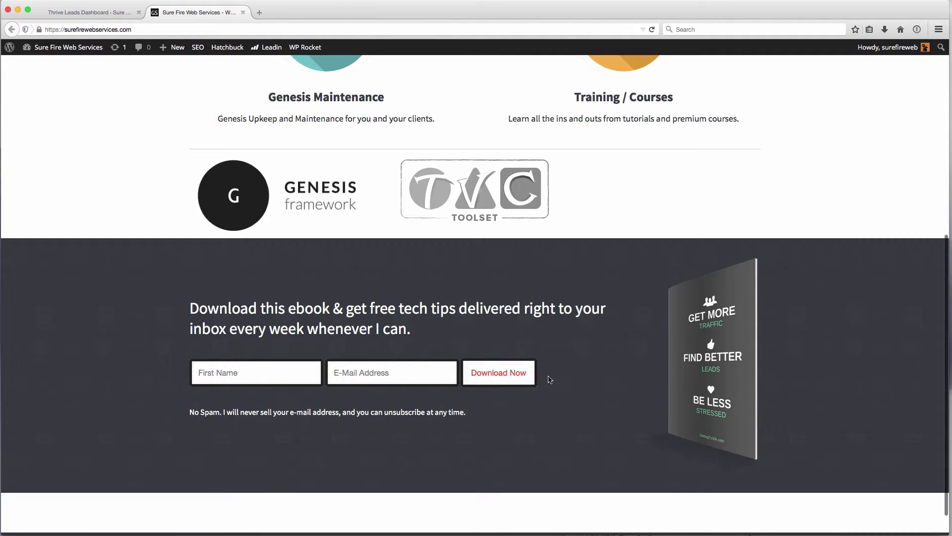
scroll(717, 397, down, 2)
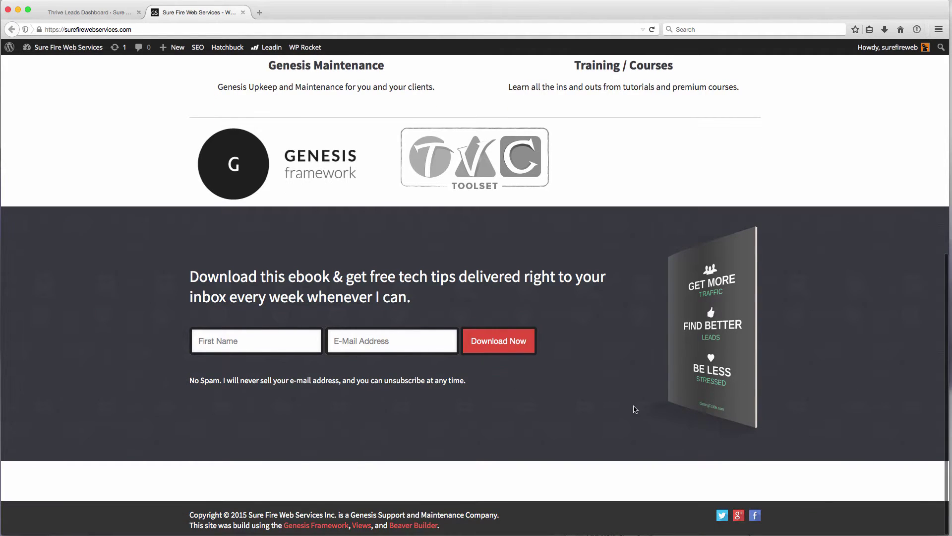
scroll(635, 409, up, 3)
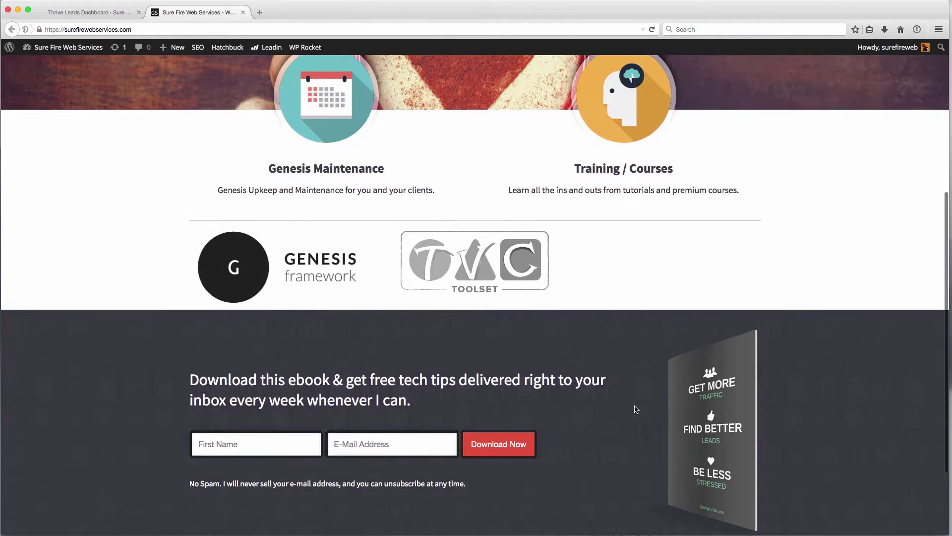
Load surefirewebservices.com in a new private browsing window and collapse the announcement bar above the site header.
click(147, 31)
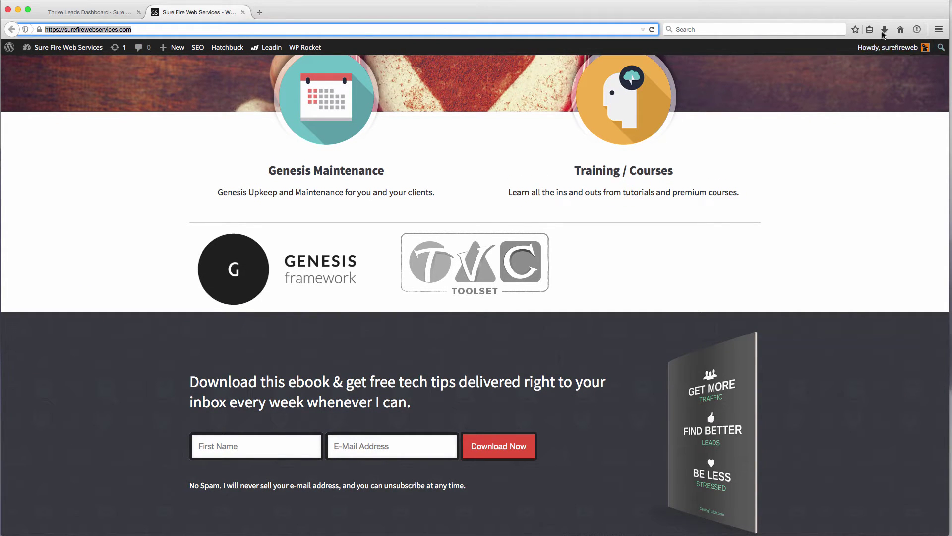
click(937, 30)
click(885, 92)
text(surefire)
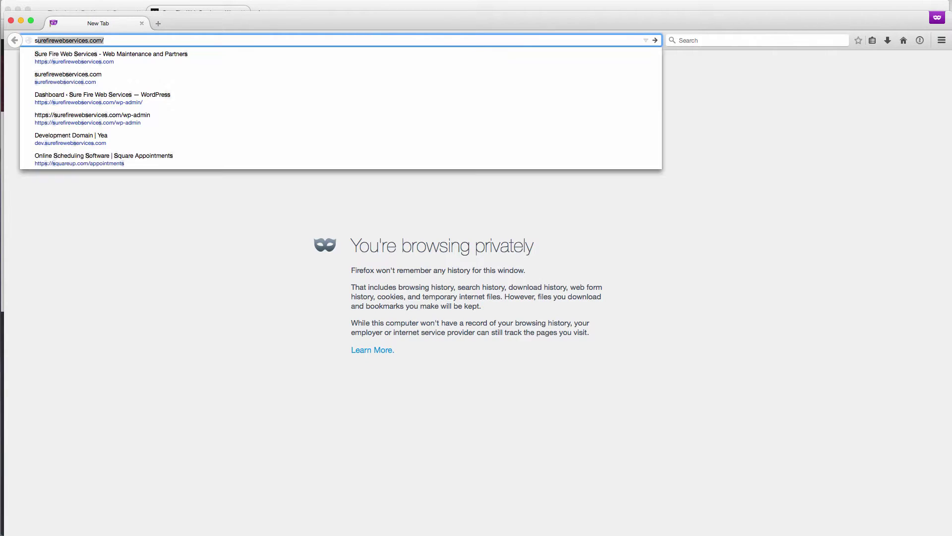
text(webservices.com)
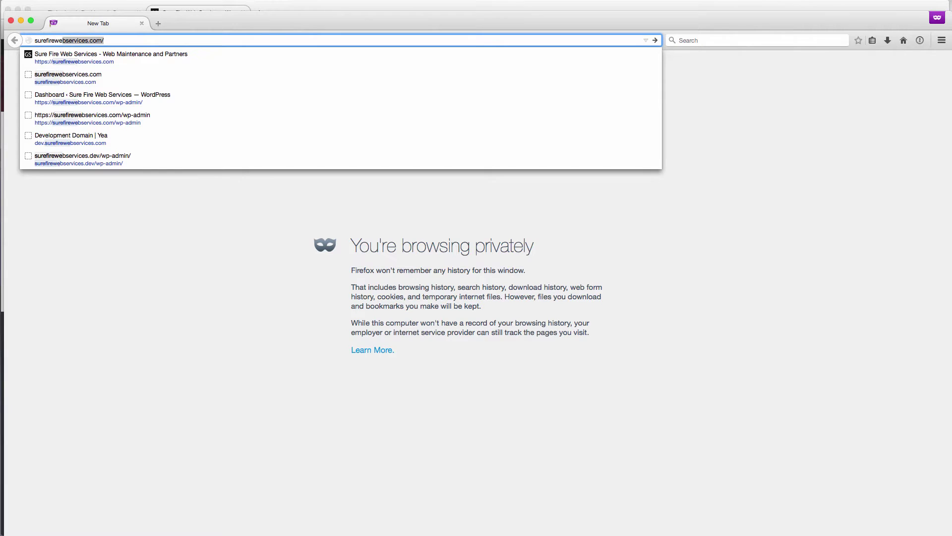
key(Return)
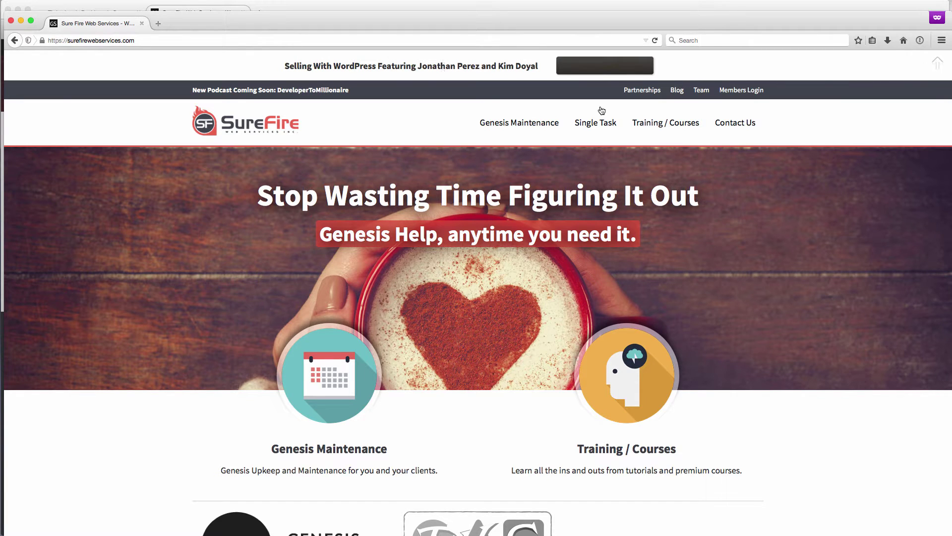
click(938, 64)
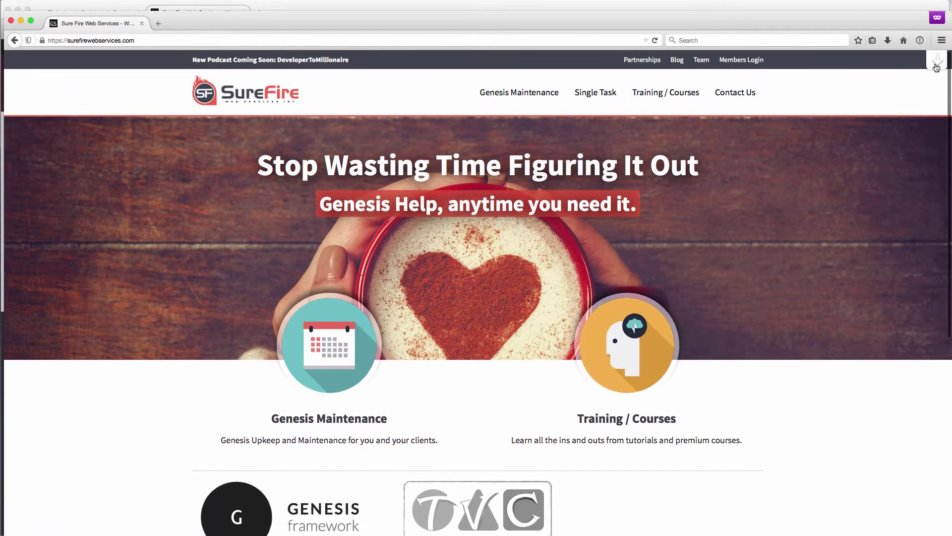
Open the Genesis Maintenance page and examine its plans and FAQ, dismissing the email opt-in pop-up.
click(530, 99)
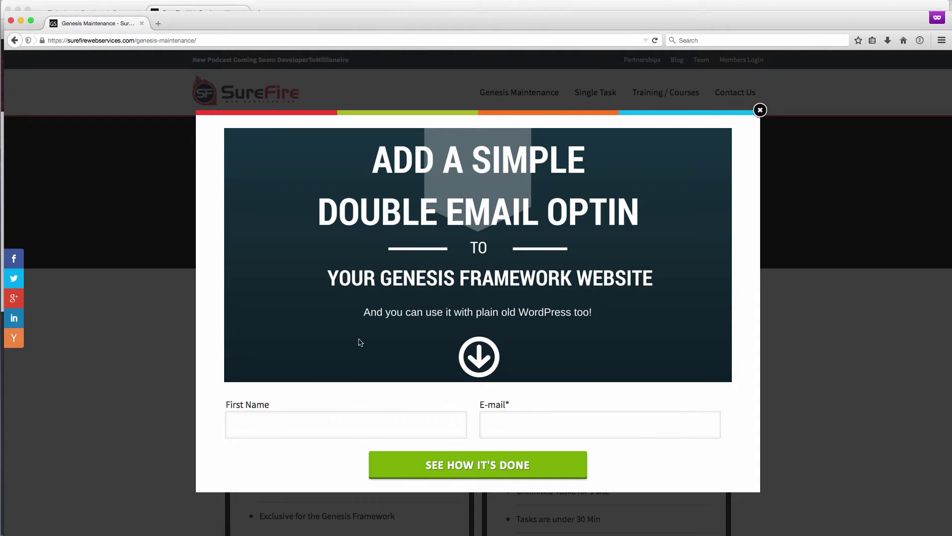
click(760, 109)
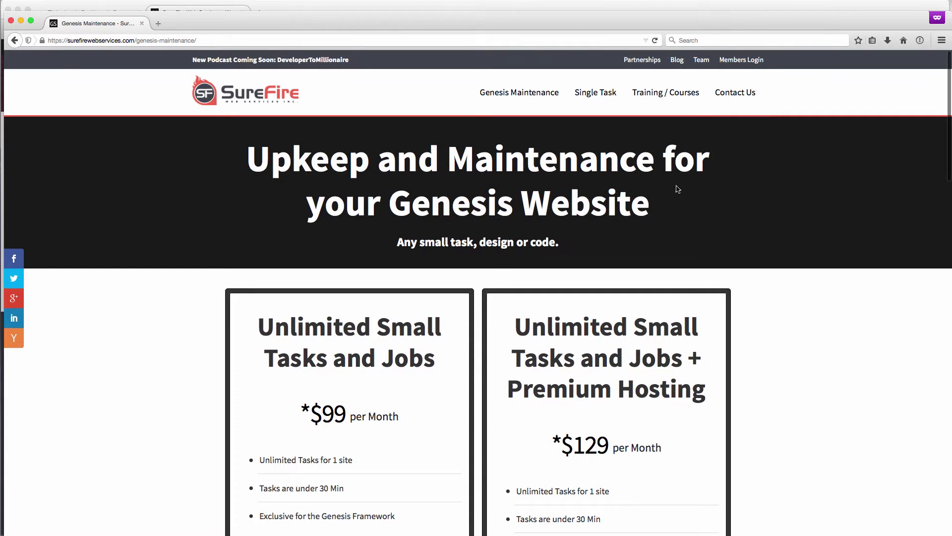
scroll(605, 227, down, 10)
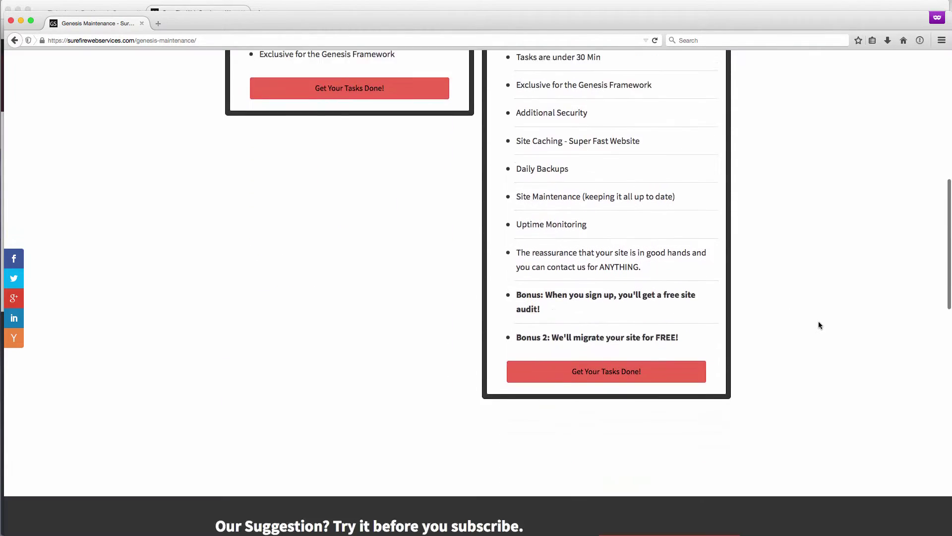
scroll(819, 325, down, 8)
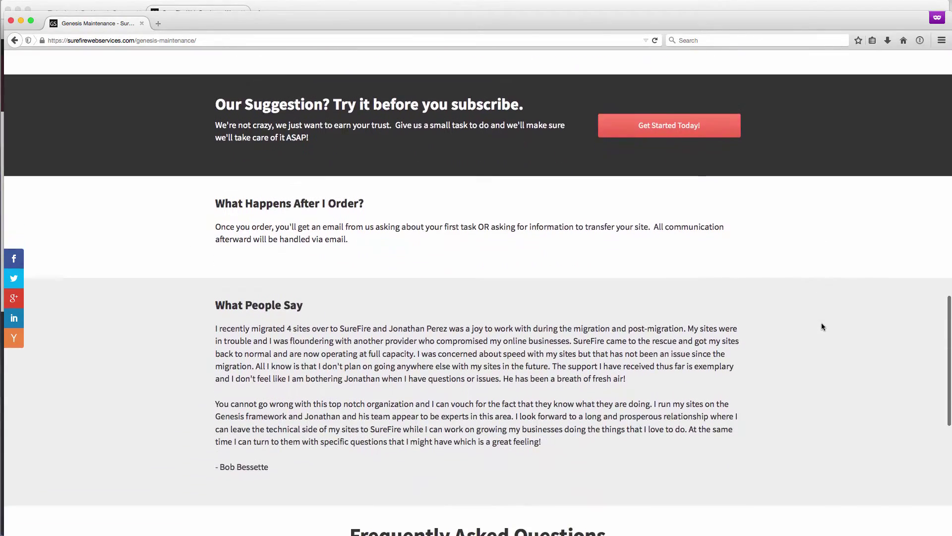
scroll(821, 326, down, 8)
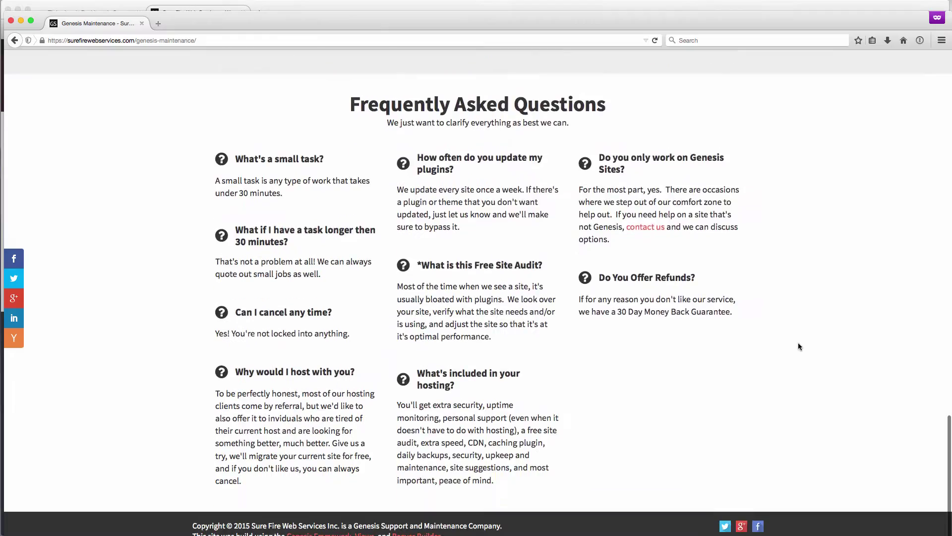
scroll(785, 379, up, 20)
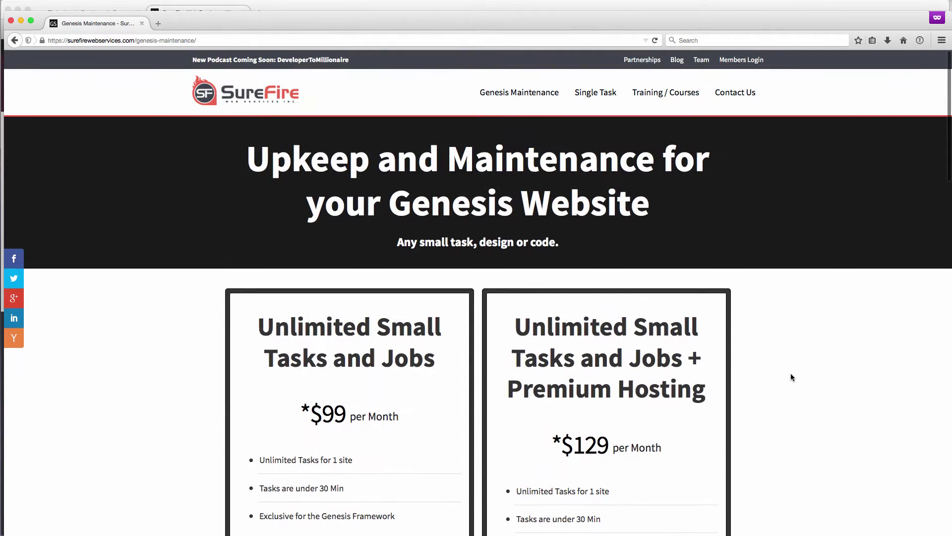
Switch to the Thrive Leads dashboard in the regular window and review its Lead Groups, Lead Shortcodes and 2 Step Lightboxes sections.
drag(171, 18, 188, 40)
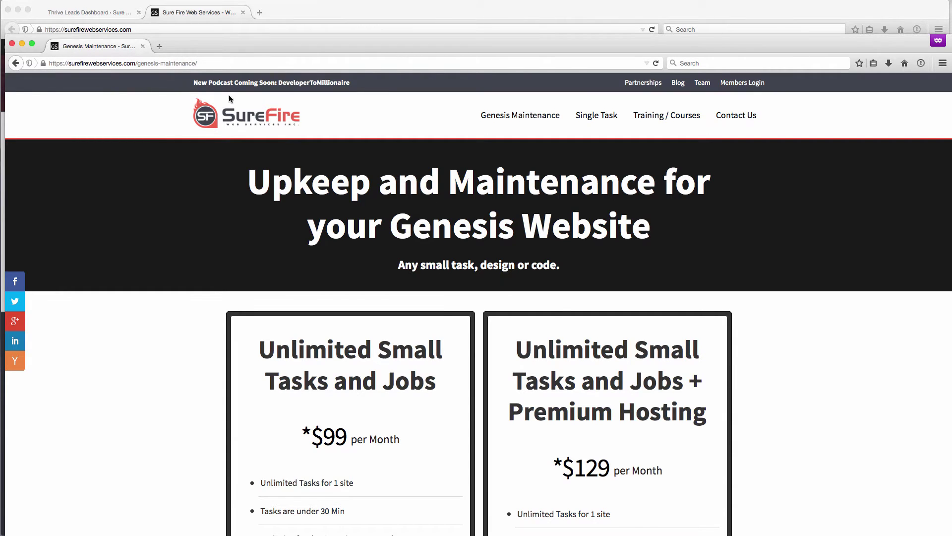
click(176, 21)
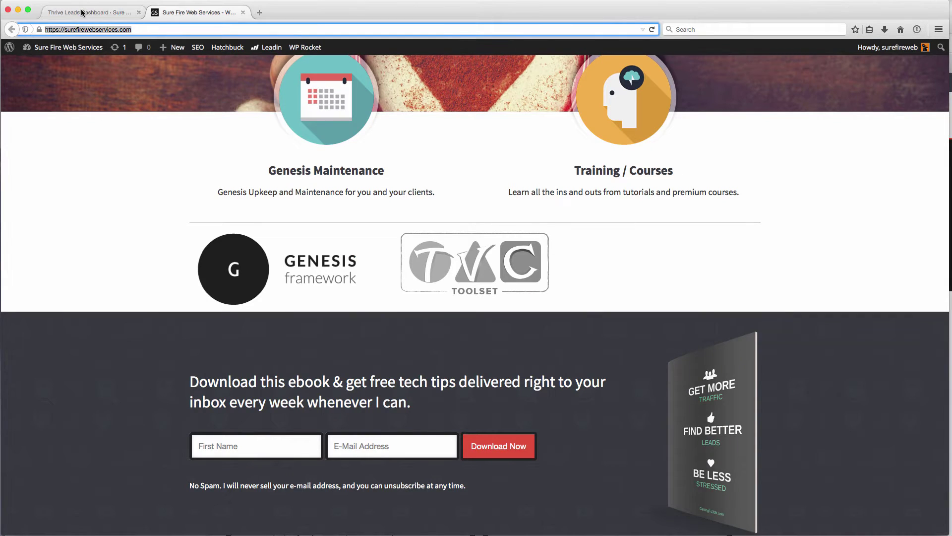
click(82, 13)
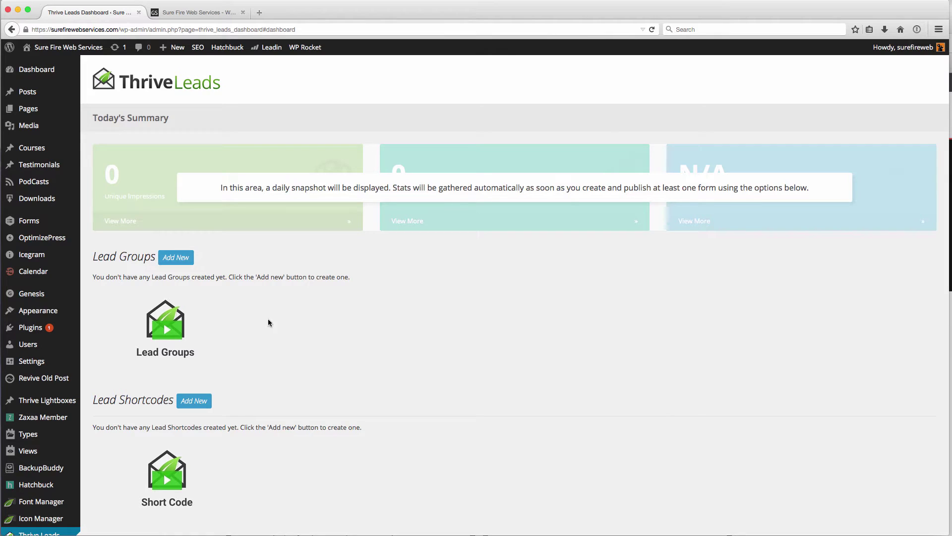
scroll(280, 332, down, 4)
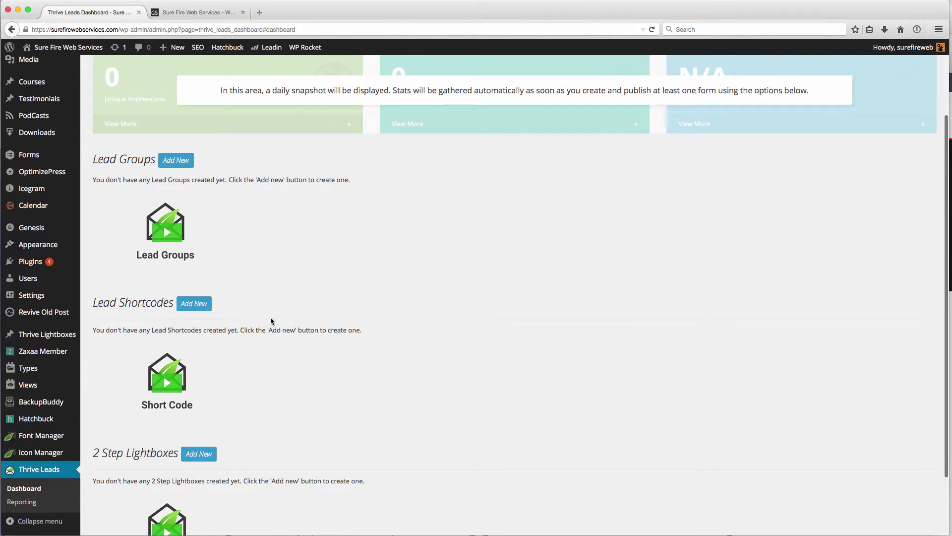
scroll(272, 321, down, 3)
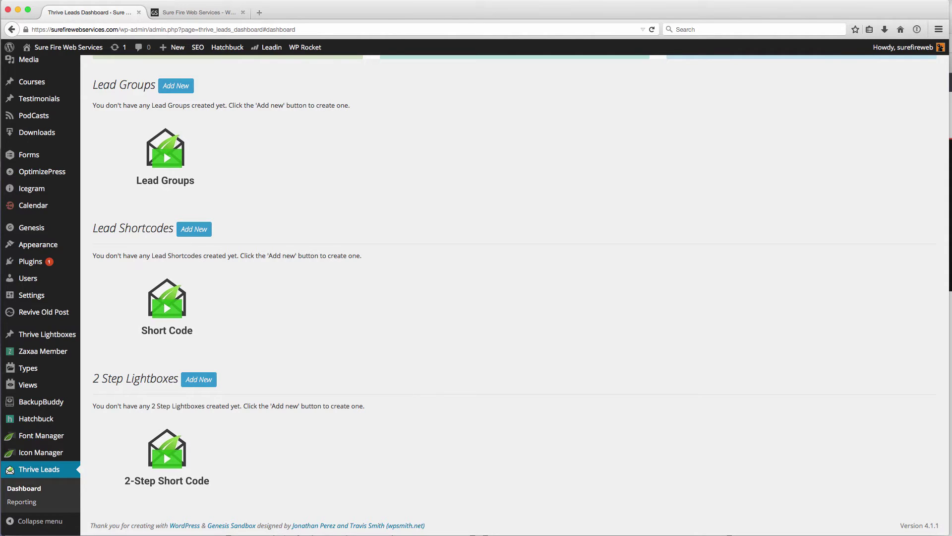
Return to the private window and open the blog post "I have a secret… I use the WP Editor ALL THE TIME.".
key(super+grave)
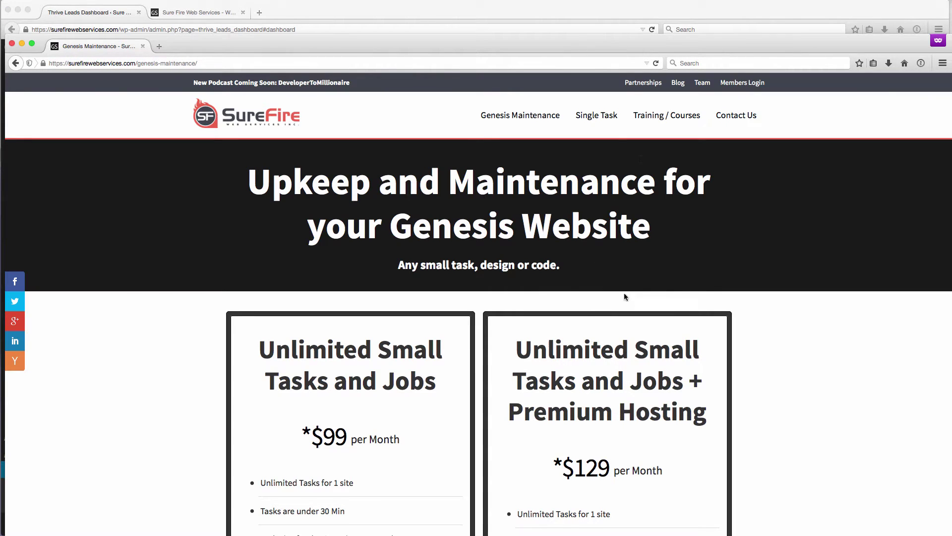
click(679, 86)
drag(661, 46, 660, 18)
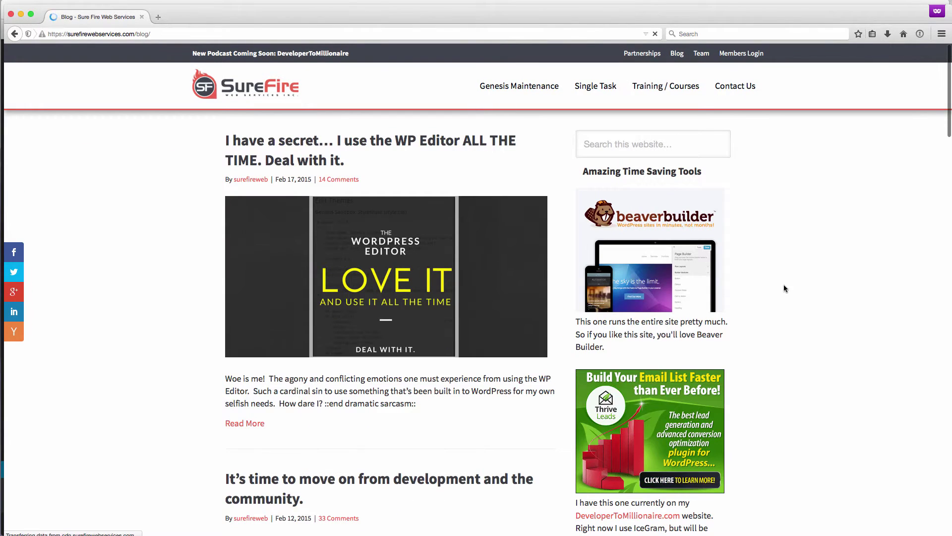
click(417, 150)
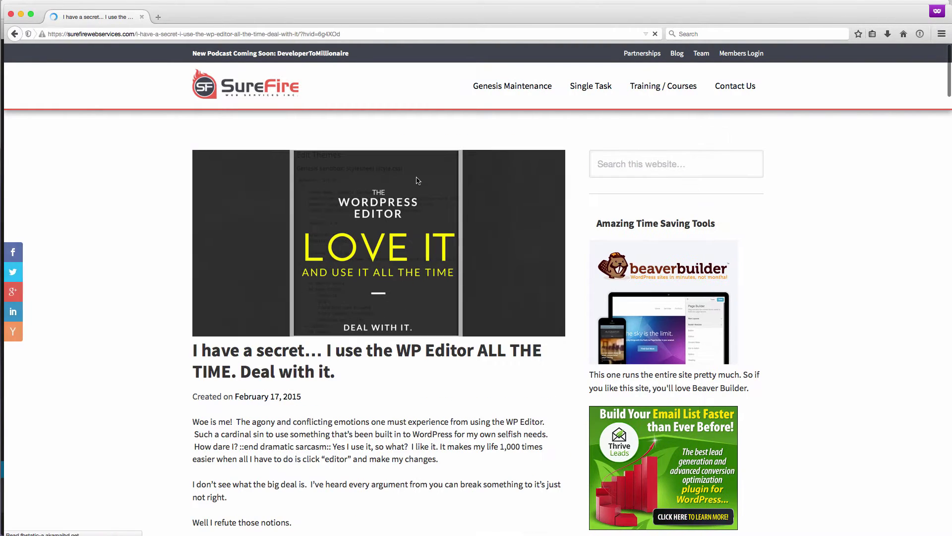
Examine the blog post and its comments, along with the slide-in "Like our posts?" sign-up form.
scroll(121, 266, down, 1)
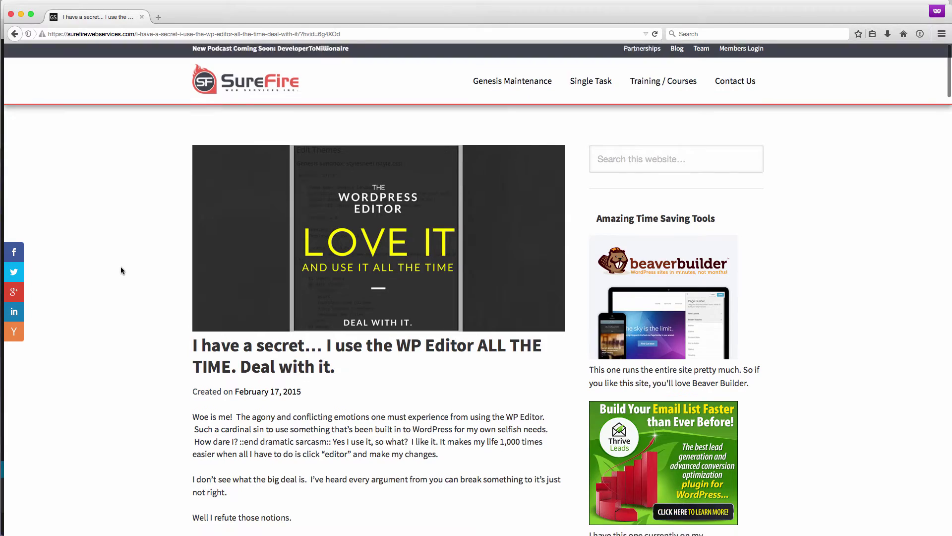
scroll(121, 267, down, 8)
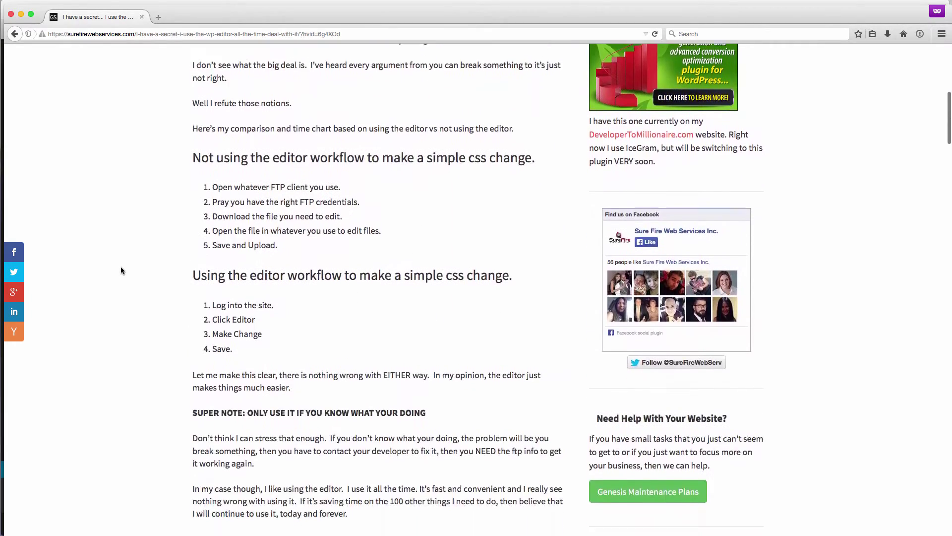
scroll(120, 267, down, 20)
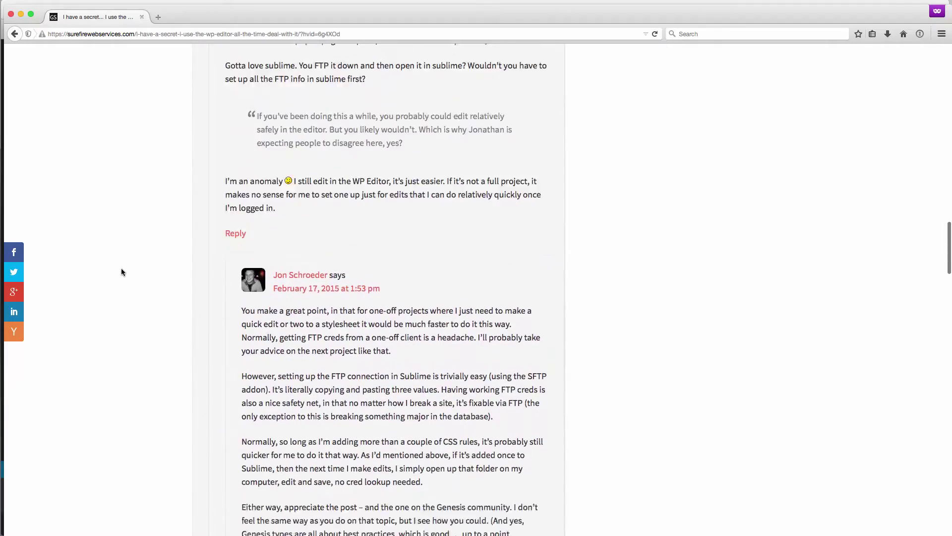
scroll(121, 272, down, 13)
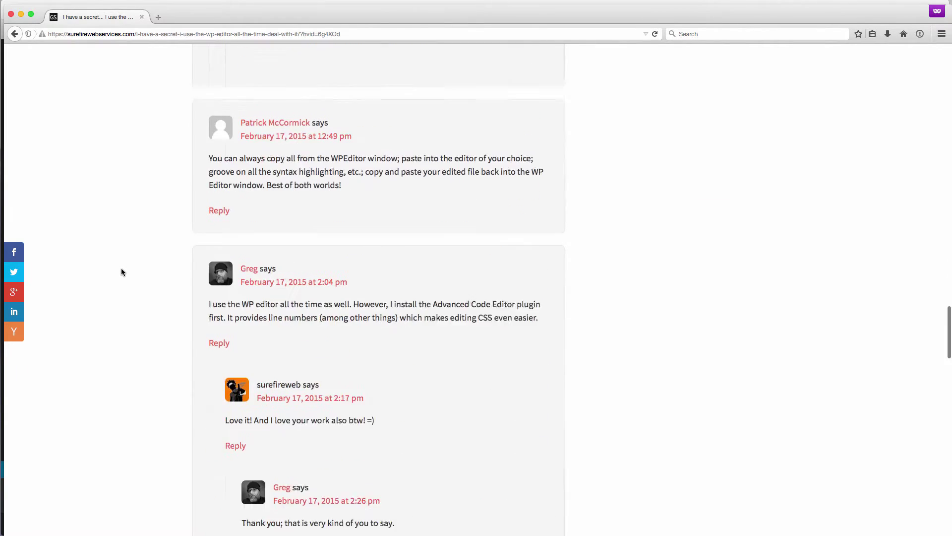
scroll(121, 272, down, 1)
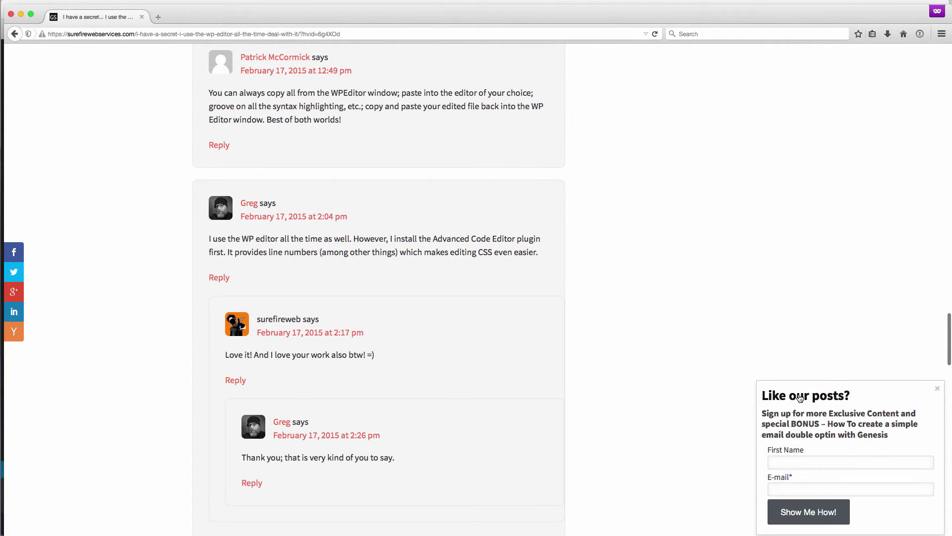
scroll(801, 431, down, 2)
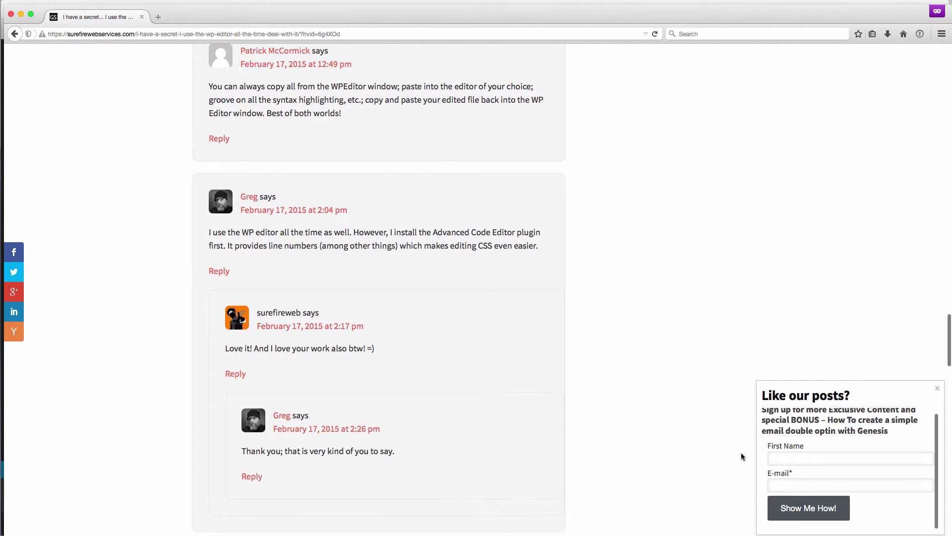
scroll(734, 455, down, 5)
scroll(704, 446, up, 3)
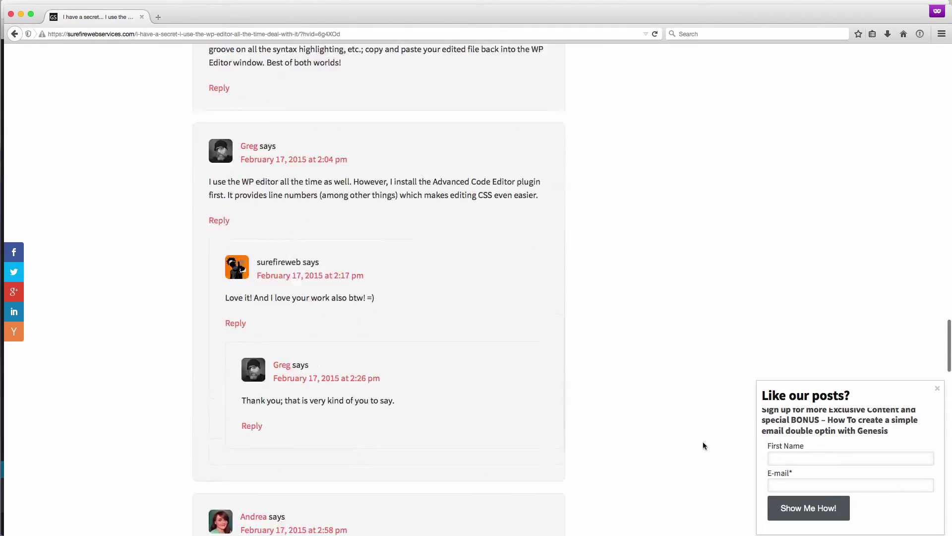
scroll(704, 445, up, 20)
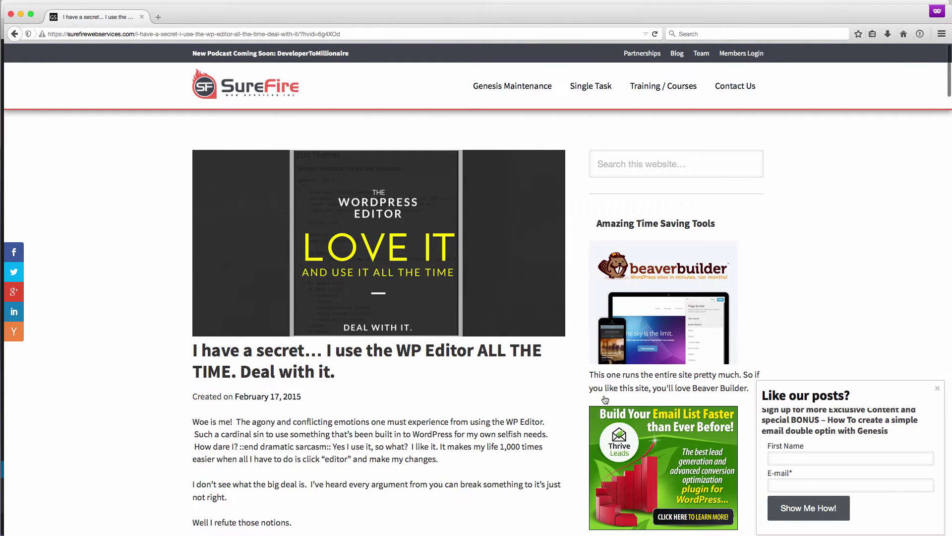
Close the private window and add a lead group named "Pop UP, Blog Slide" on the Thrive Leads dashboard.
click(12, 16)
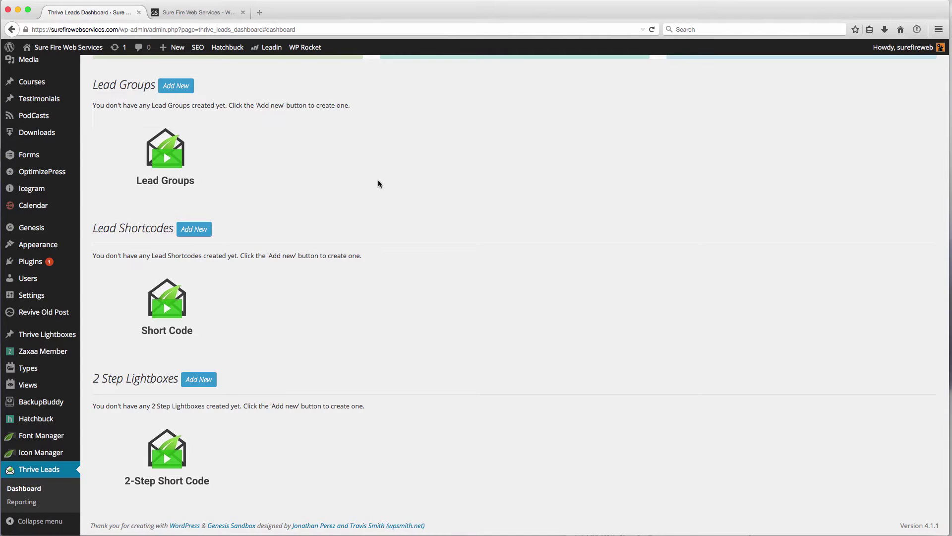
scroll(325, 230, up, 4)
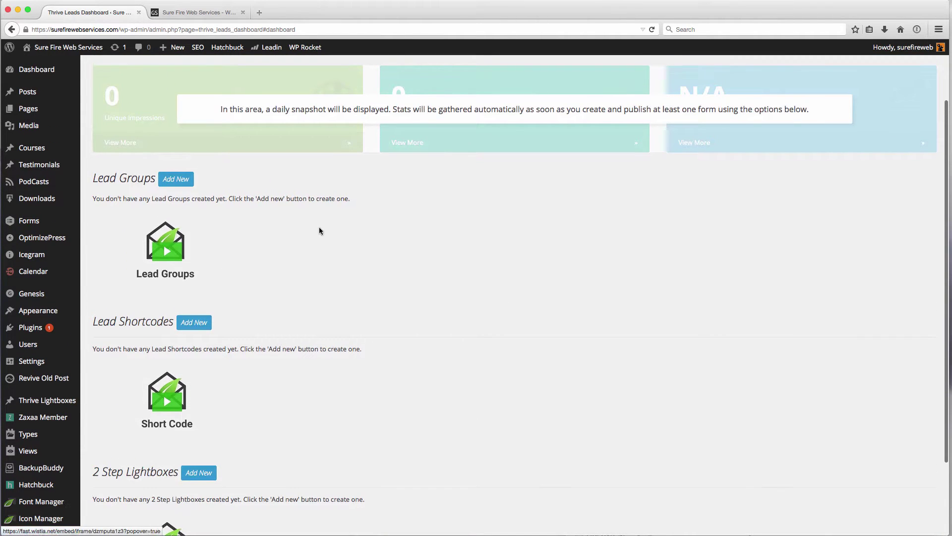
click(172, 183)
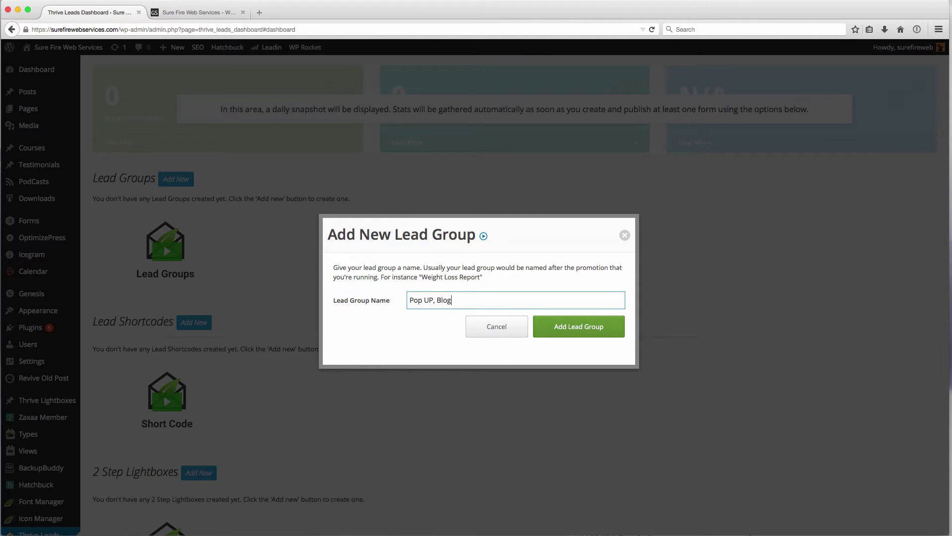
click(561, 336)
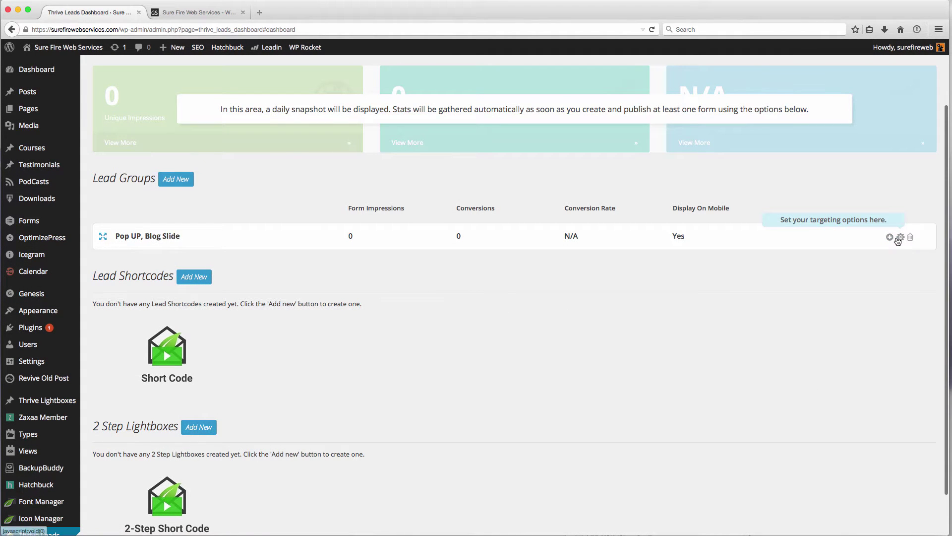
Turn off mobile display for the Post Footer, Ribbon and Widget form types in the "Pop UP, Blog Slide" lead group.
click(889, 238)
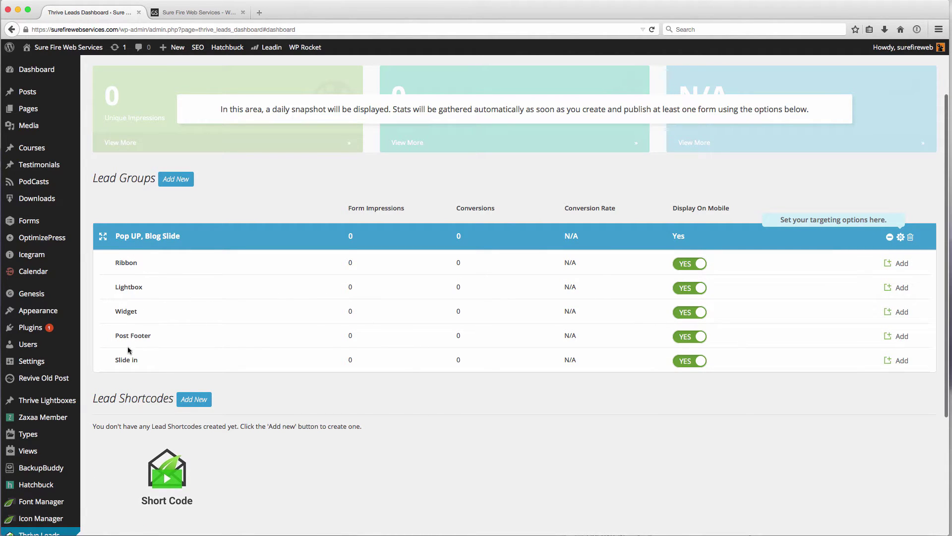
click(695, 338)
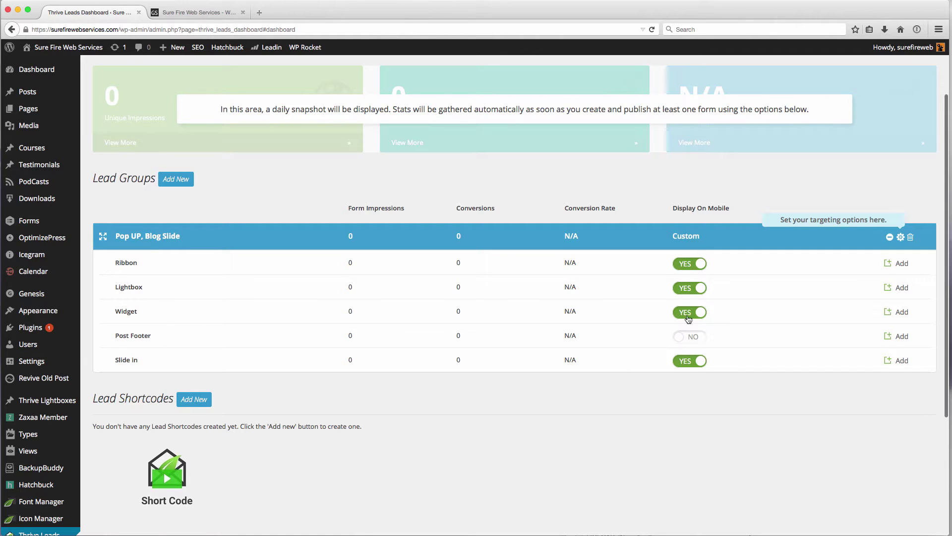
click(694, 268)
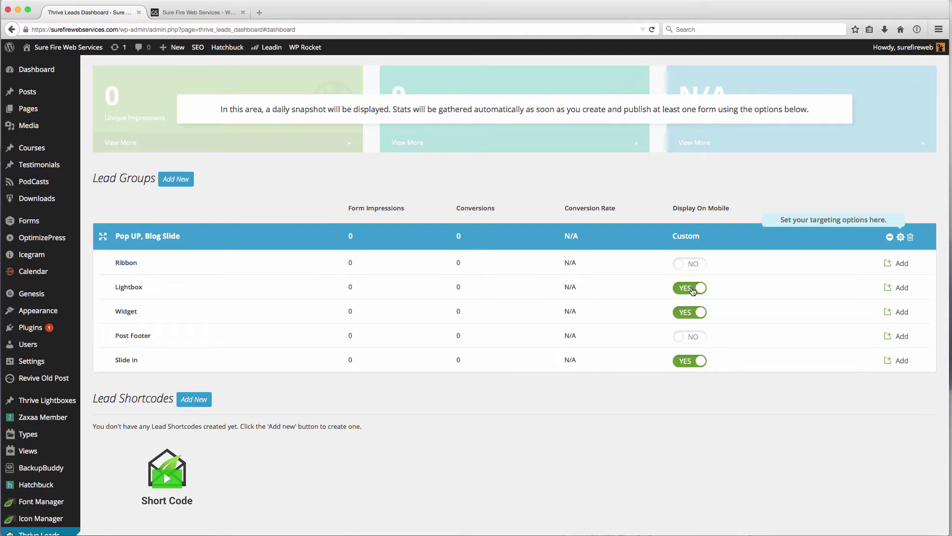
click(693, 318)
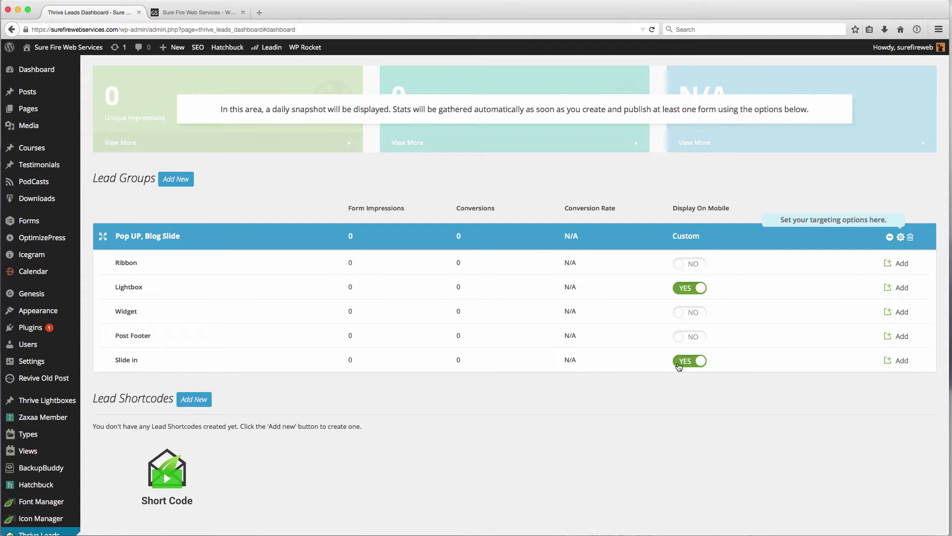
Add a Lightbox form named "Light Box Pop Up" to the lead group.
click(887, 288)
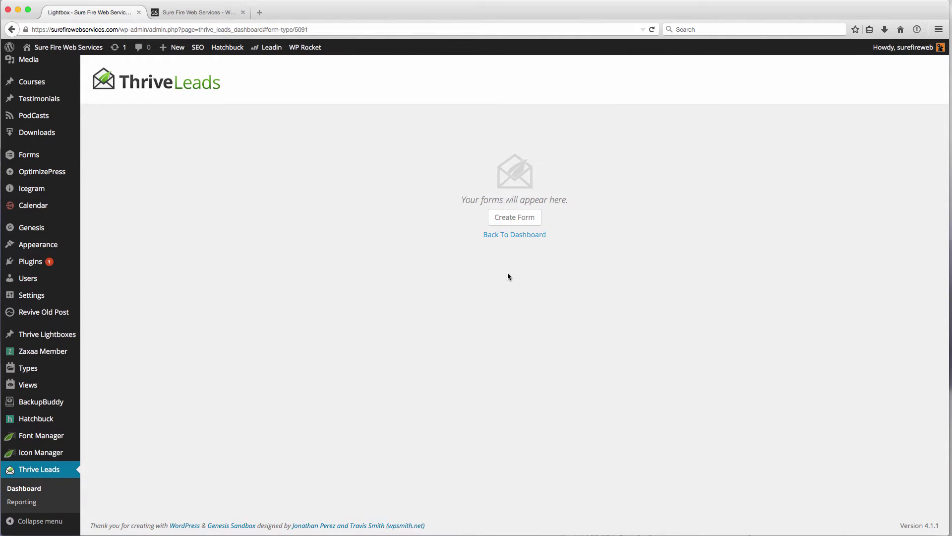
click(515, 218)
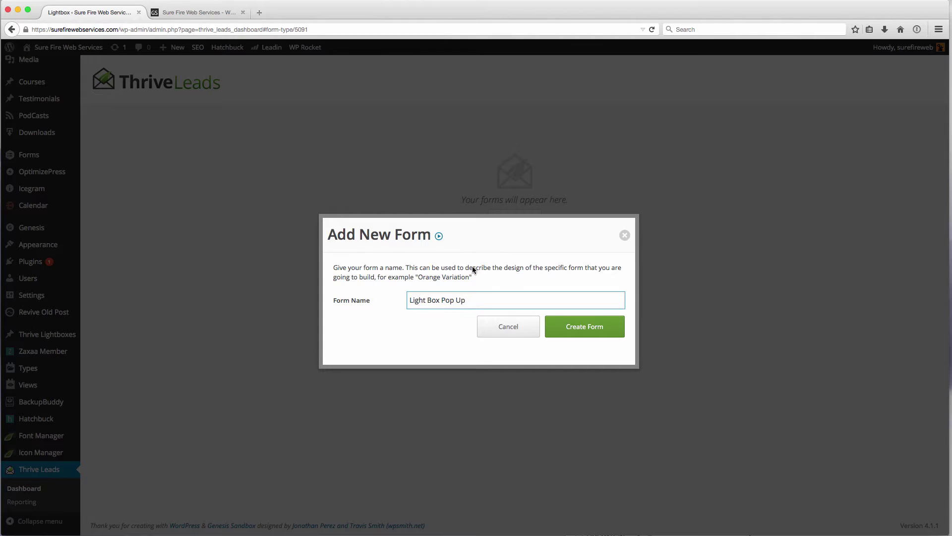
click(598, 323)
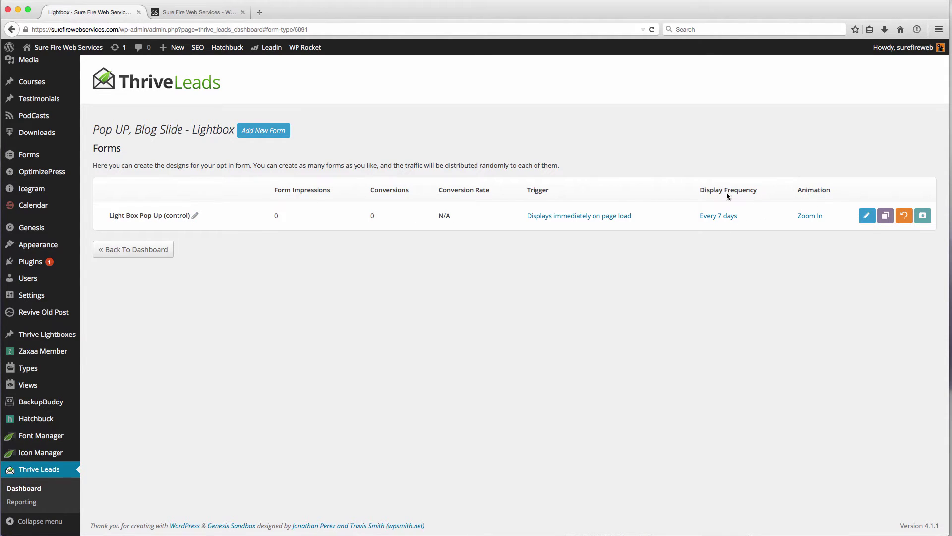
Preview the Zoom Out animation for the Light Box Pop Up form, and save the animation as Zoom In.
click(808, 216)
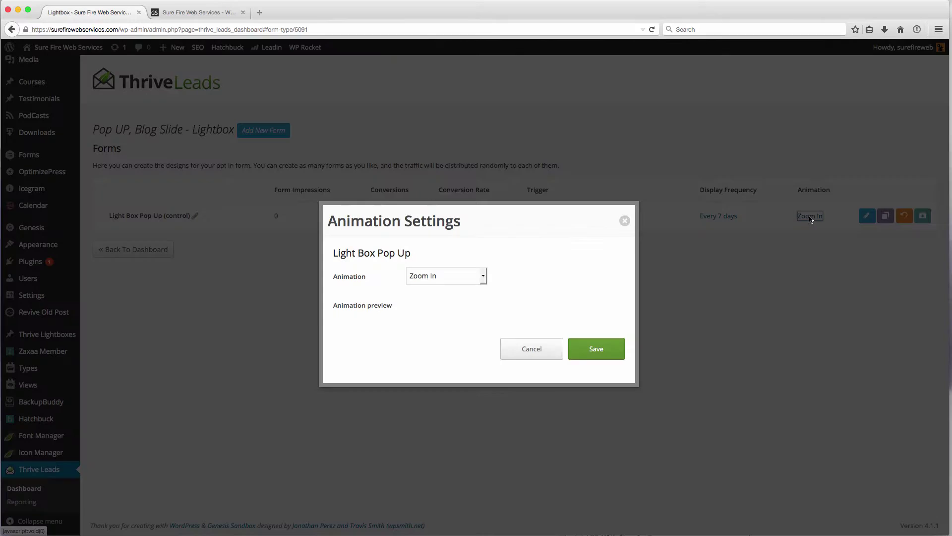
click(451, 274)
click(446, 303)
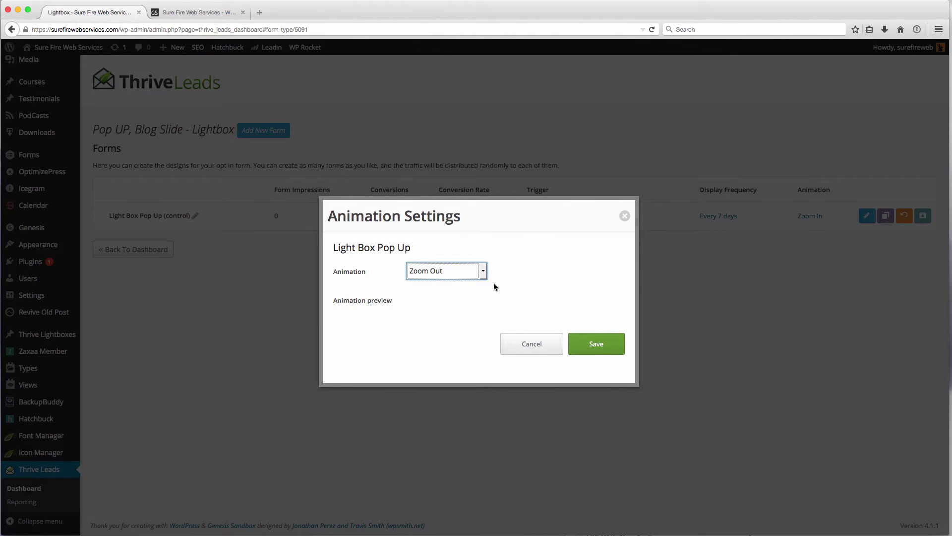
click(475, 272)
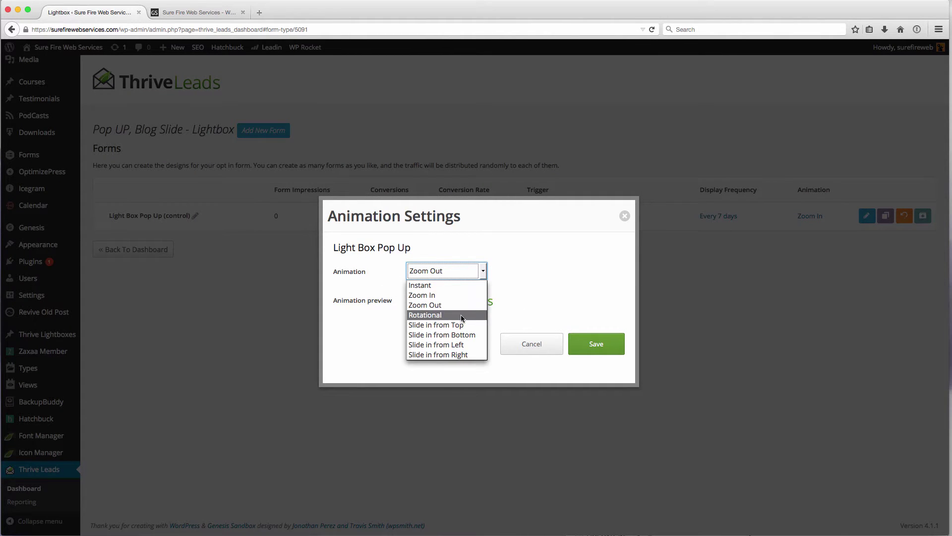
click(442, 295)
click(605, 345)
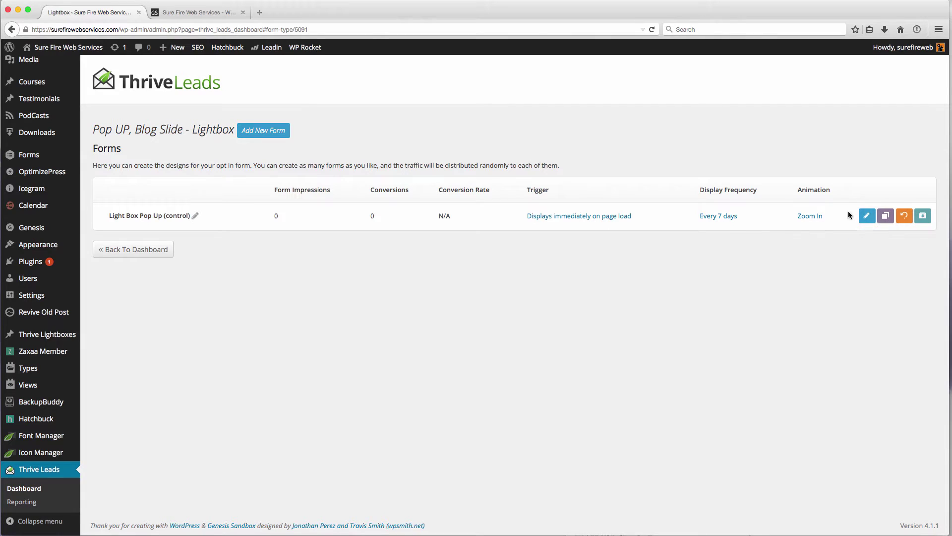
Open the Light Box Pop Up form's design and apply the "Lightbox Set 004 v1" opt-in template.
click(865, 216)
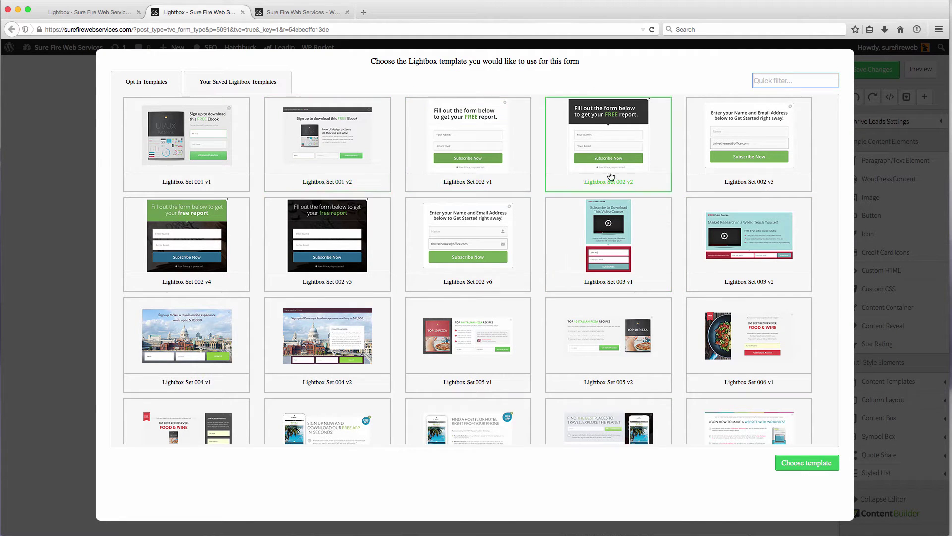
scroll(666, 187, down, 1)
scroll(666, 186, down, 5)
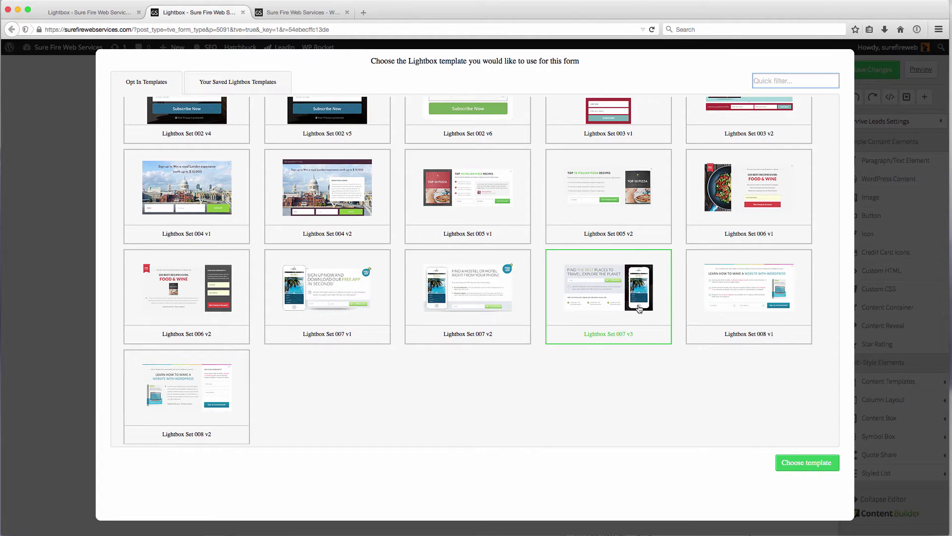
scroll(600, 377, up, 2)
scroll(596, 373, up, 3)
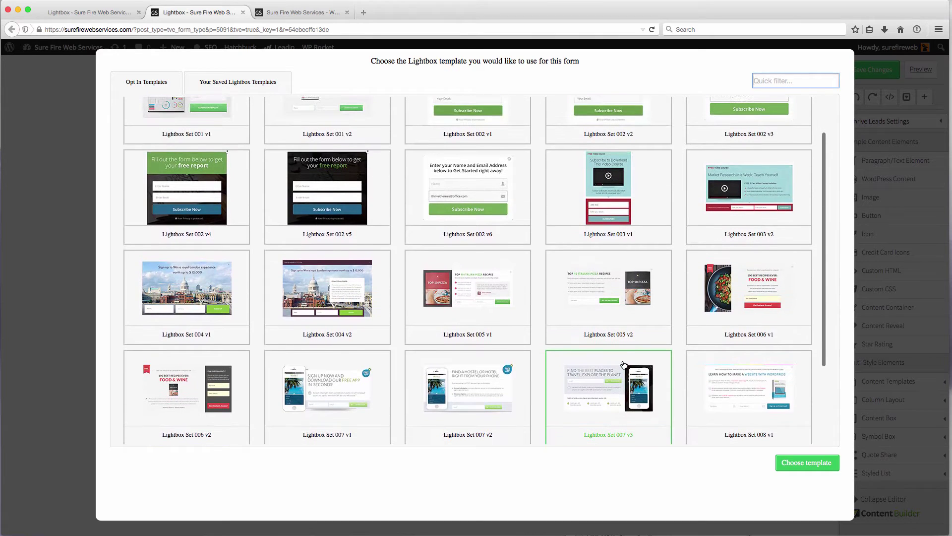
scroll(623, 365, up, 2)
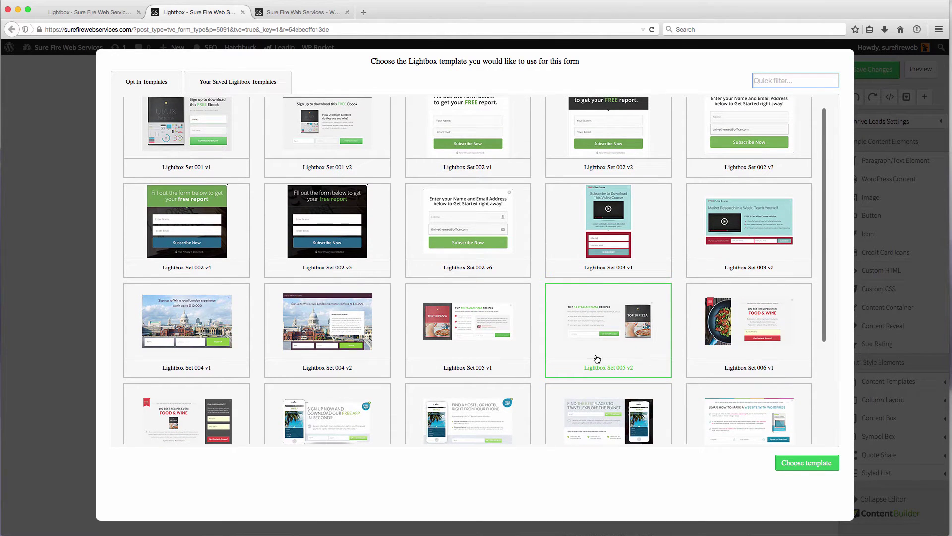
scroll(585, 356, up, 1)
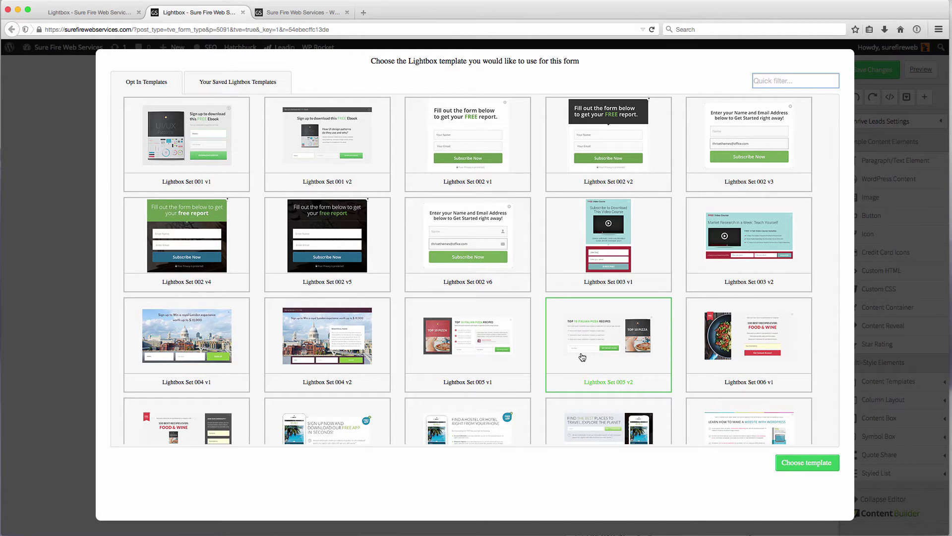
scroll(185, 238, down, 4)
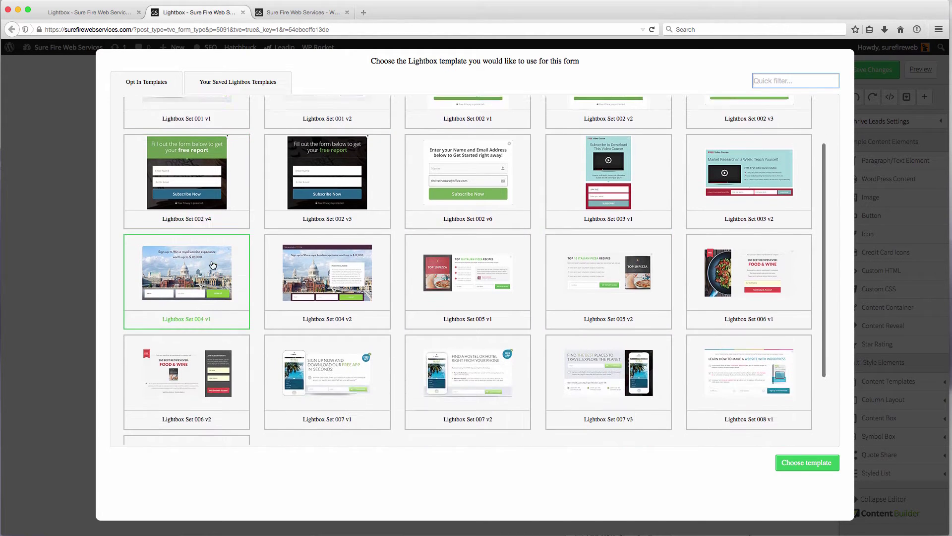
click(189, 264)
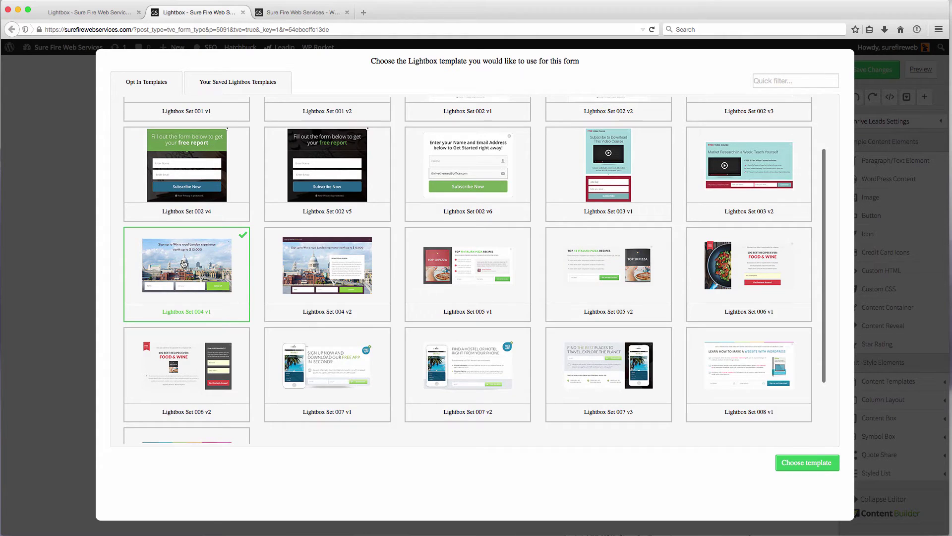
scroll(544, 359, down, 4)
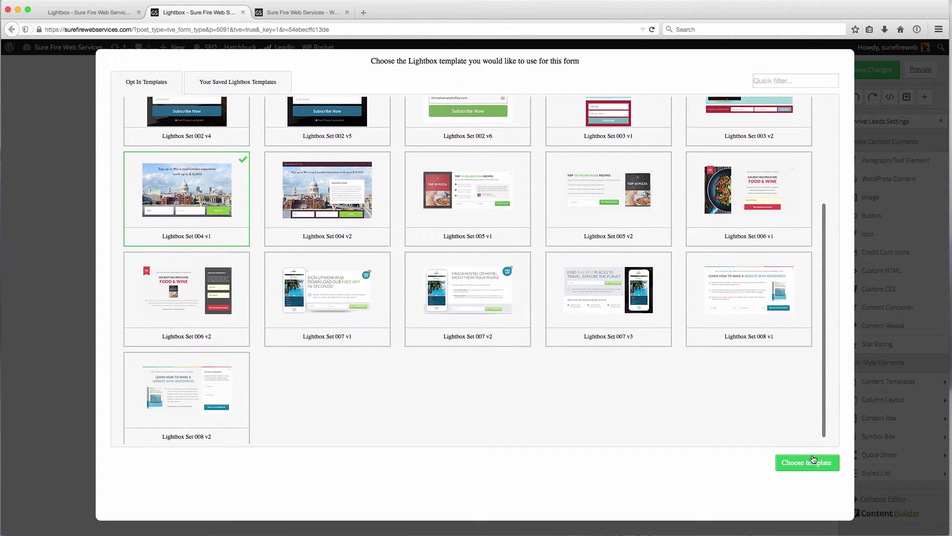
click(816, 465)
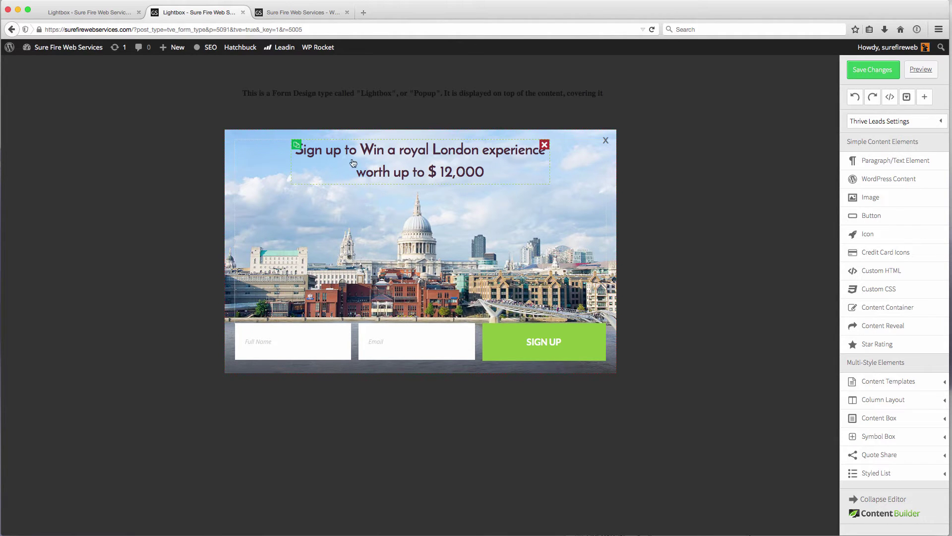
Delete the lightbox's "Sign up to Win" heading and set its background to the email.png image from the media library.
click(544, 145)
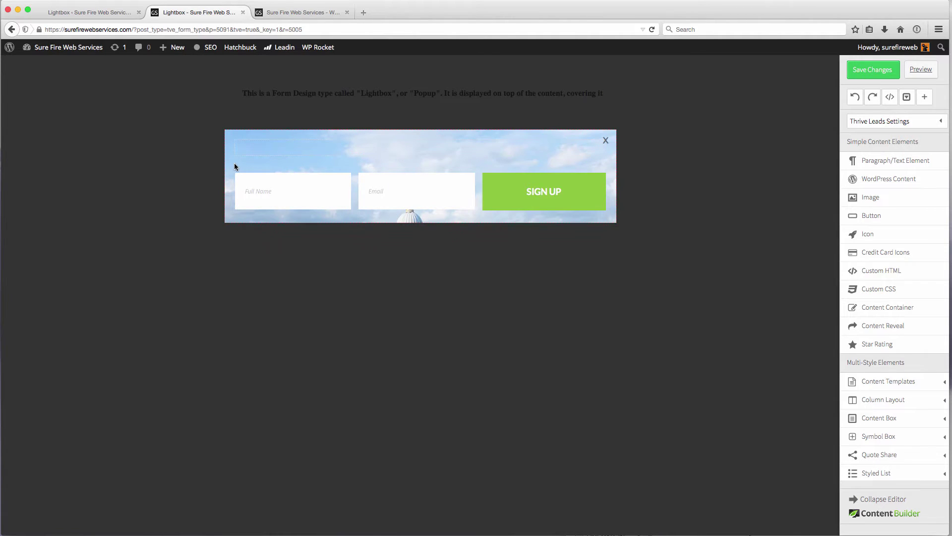
click(578, 133)
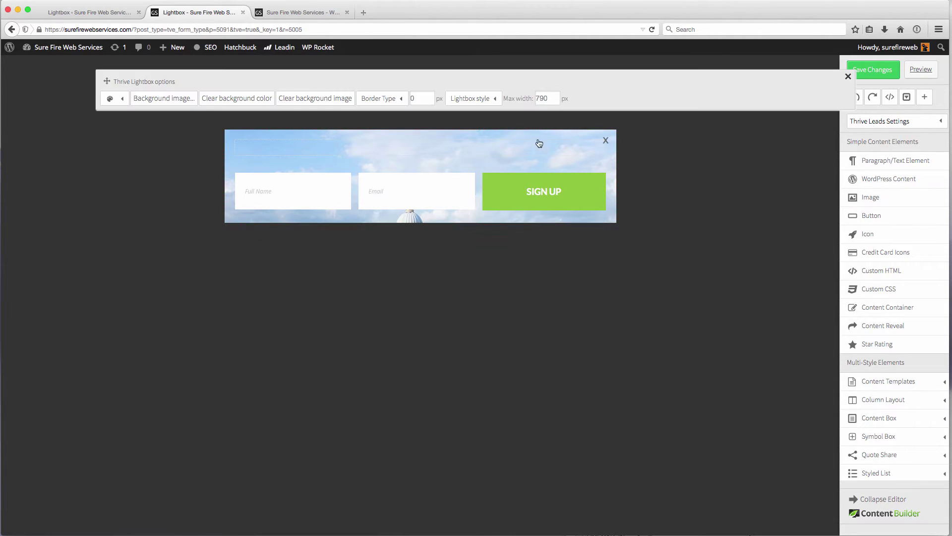
click(182, 98)
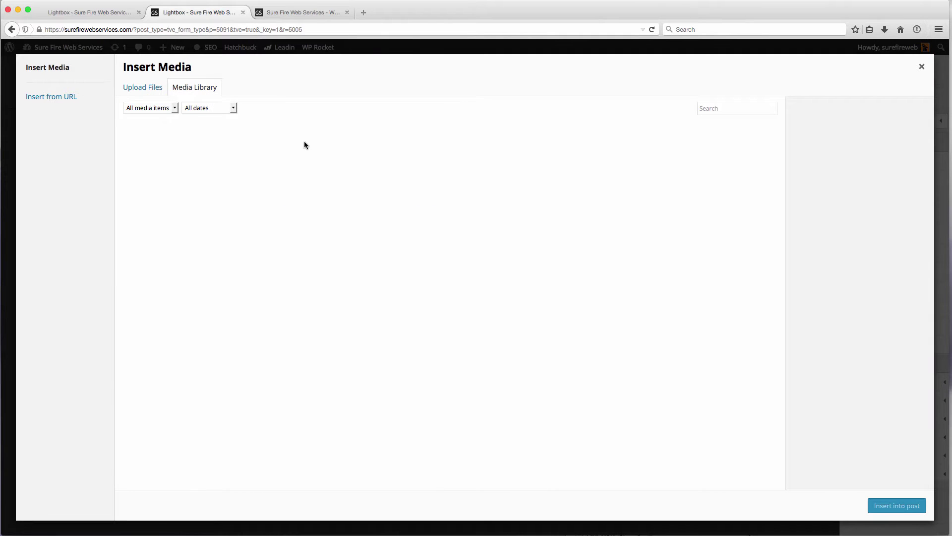
click(143, 88)
click(197, 91)
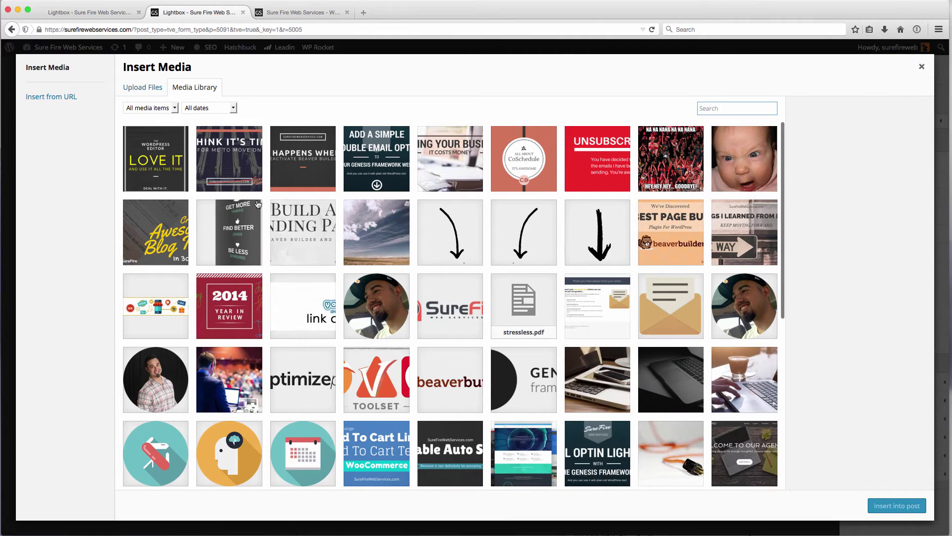
click(377, 157)
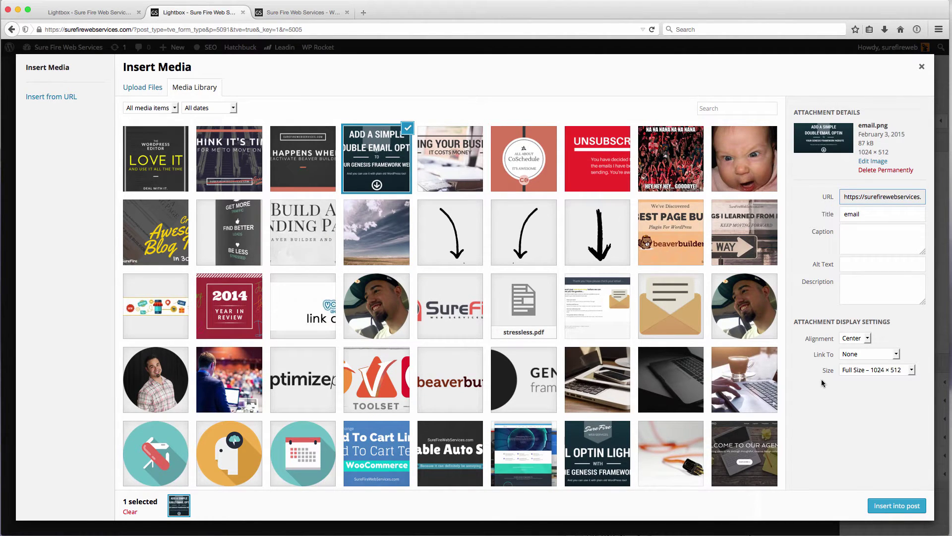
click(898, 509)
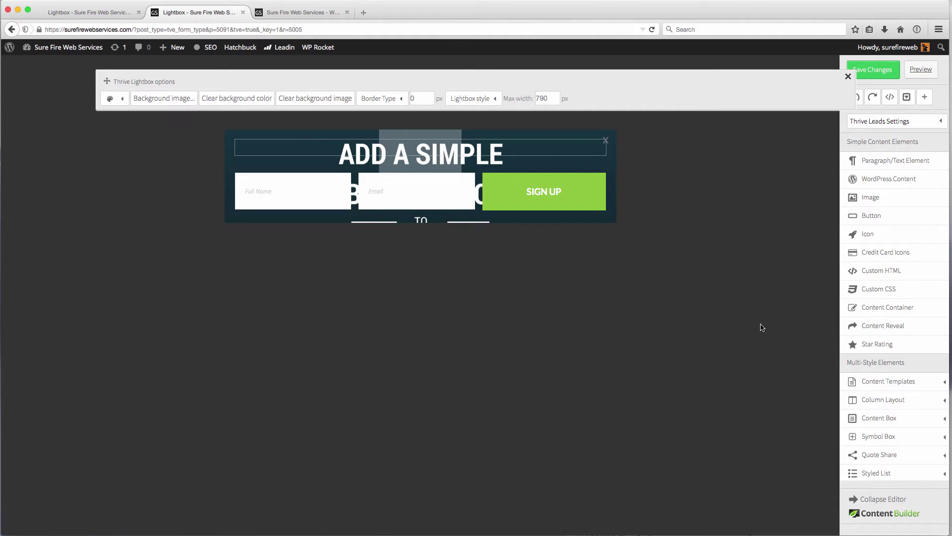
Examine the simple, multi-style and advanced content elements available for the lightbox design.
scroll(891, 471, down, 3)
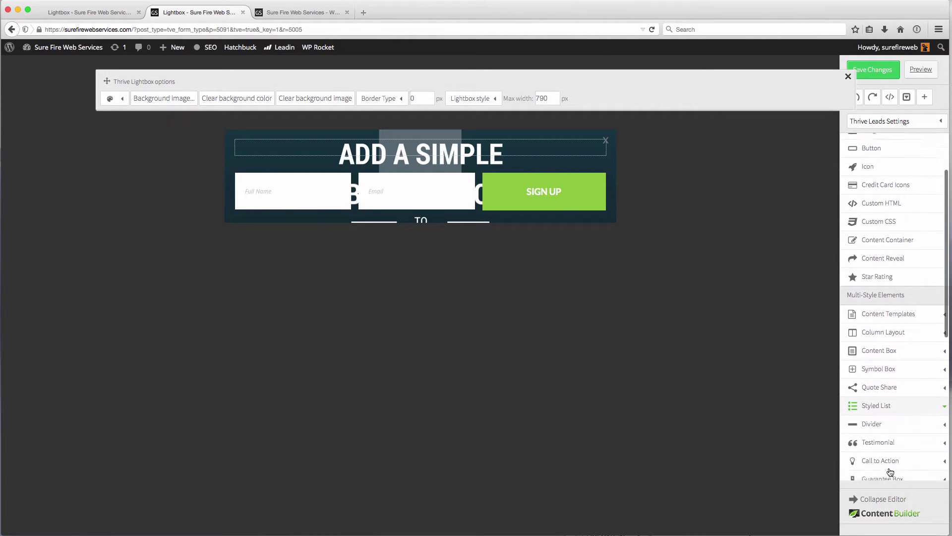
scroll(870, 397, down, 3)
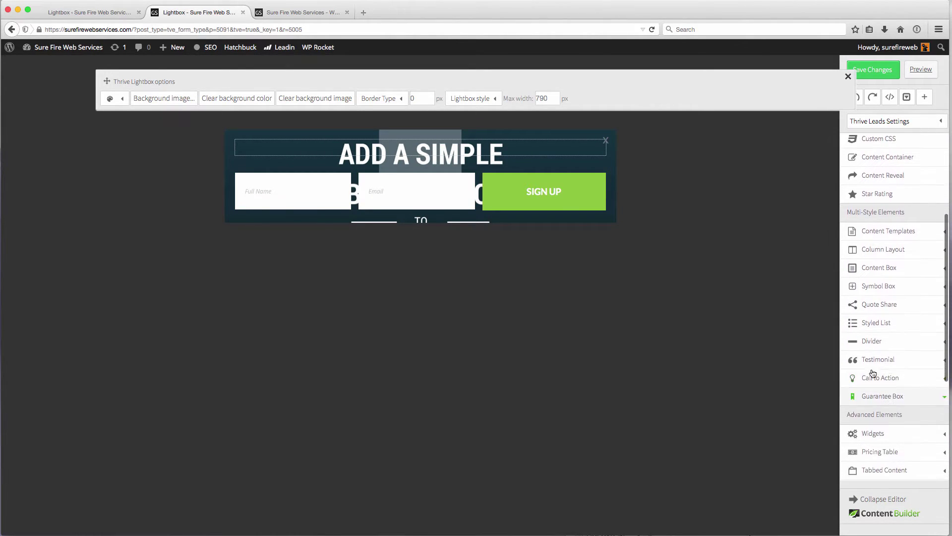
scroll(895, 379, down, 2)
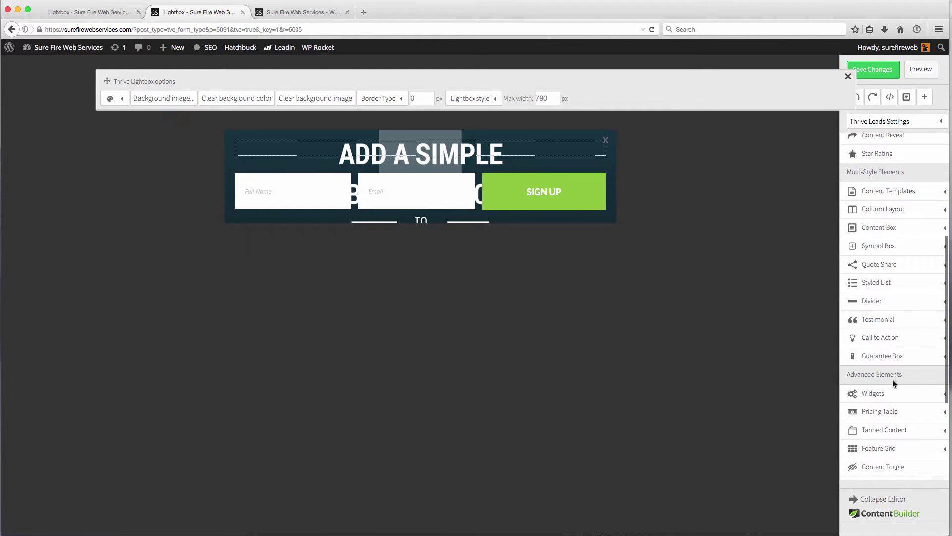
scroll(895, 383, down, 3)
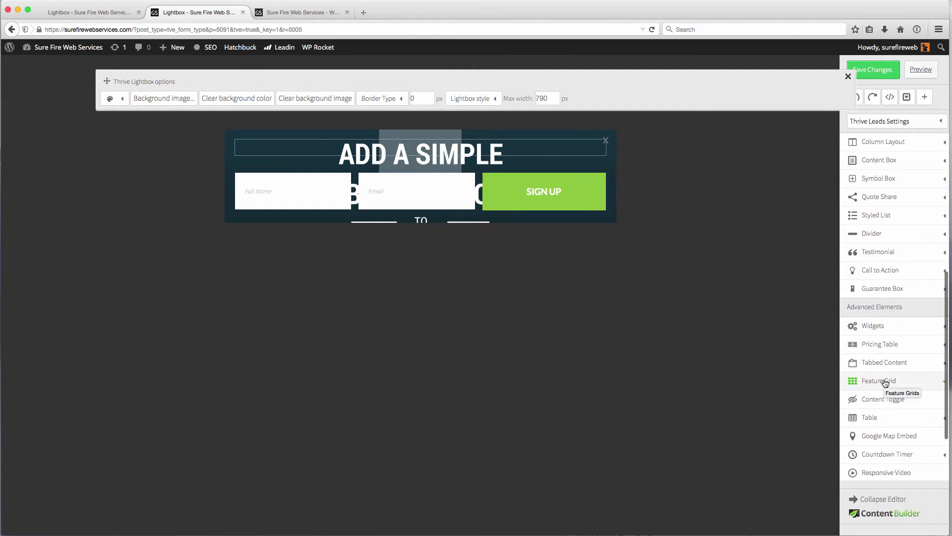
scroll(886, 383, down, 3)
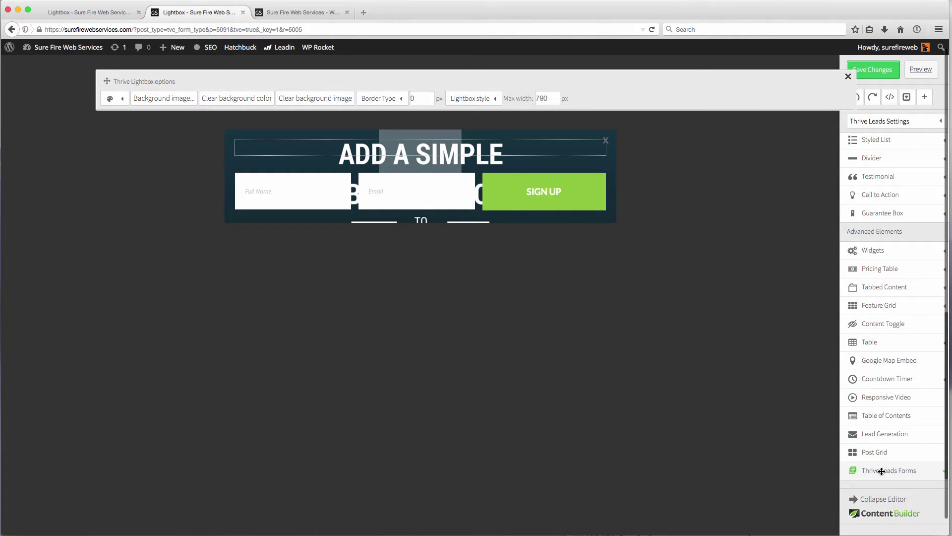
scroll(882, 471, up, 8)
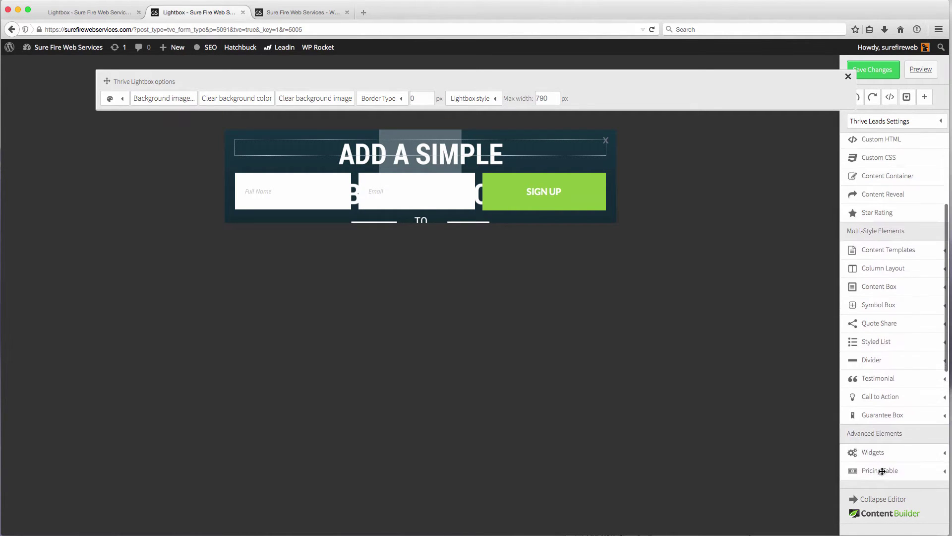
scroll(882, 471, up, 3)
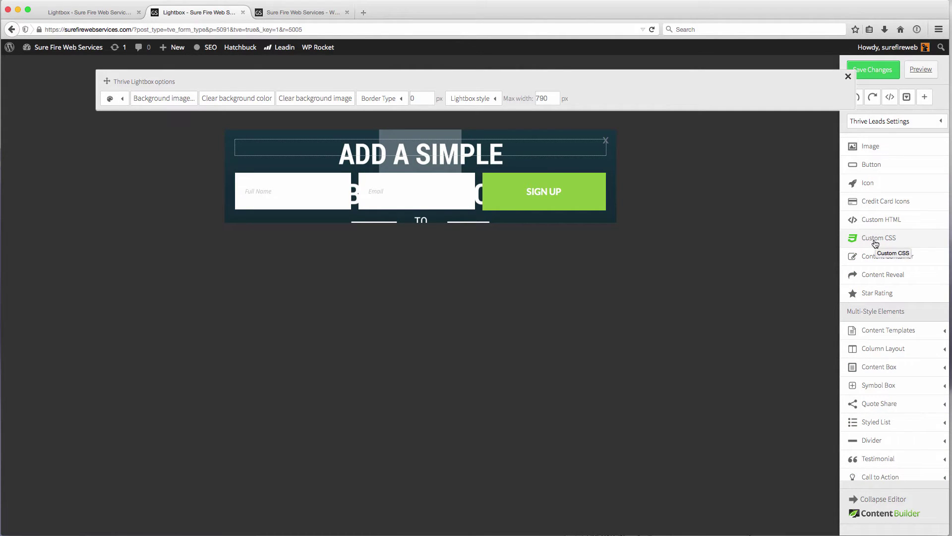
scroll(878, 242, up, 1)
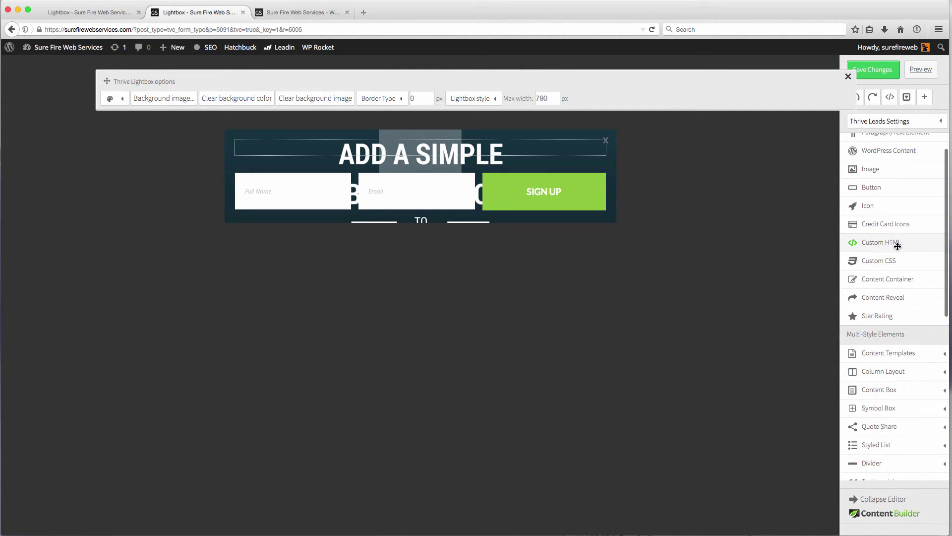
scroll(888, 272, up, 1)
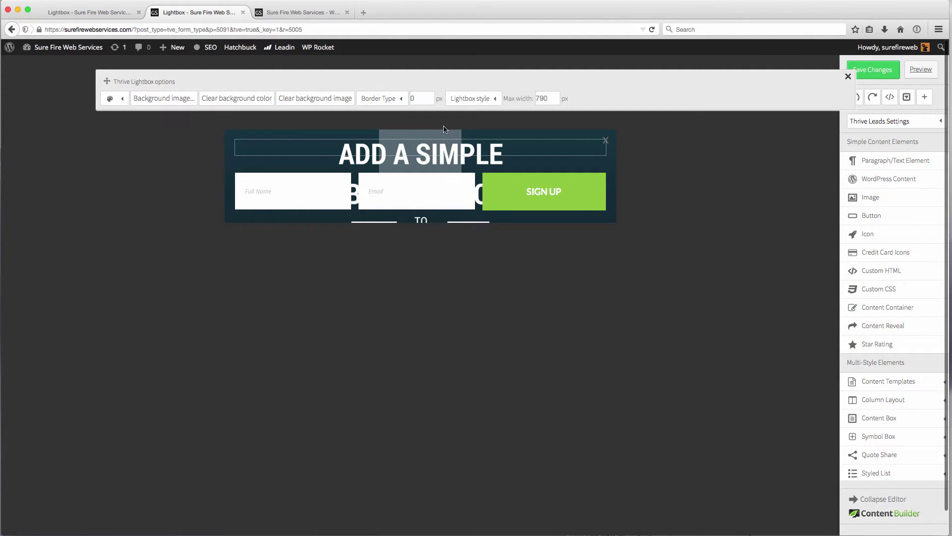
click(390, 151)
click(390, 158)
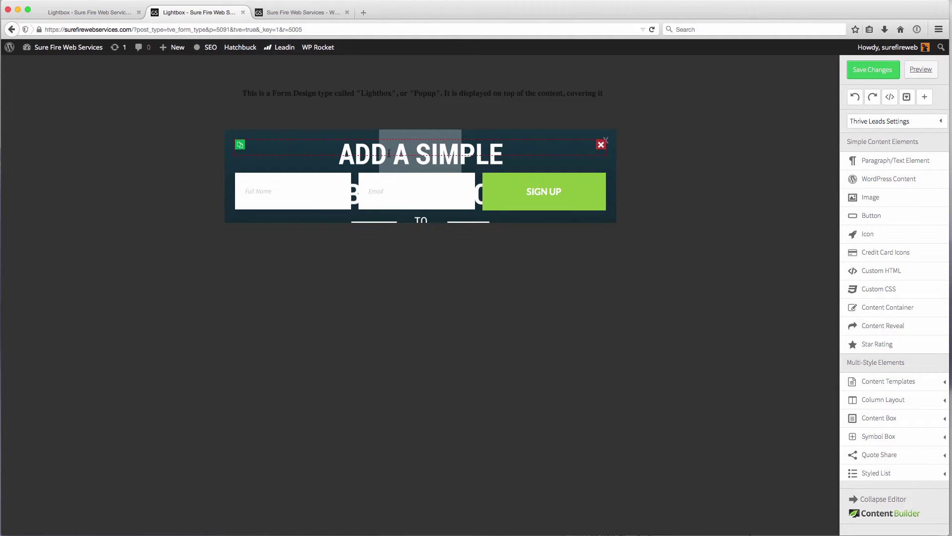
click(389, 153)
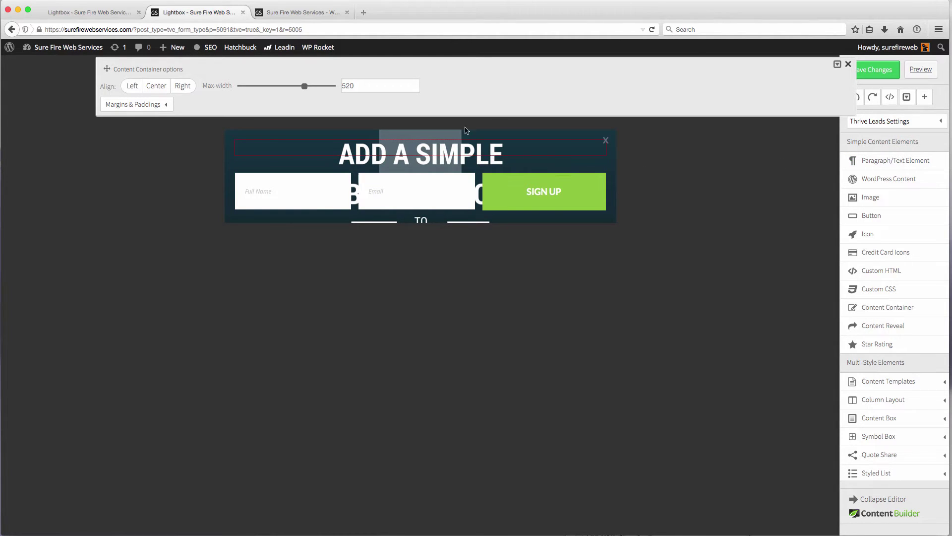
click(848, 64)
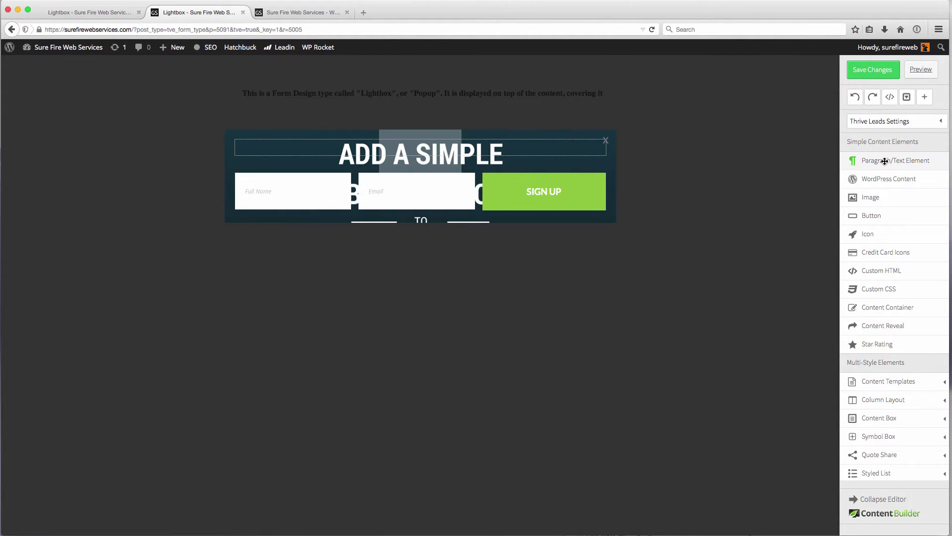
Add a paragraph text element to the lightbox's empty content container reading "Add A Simple Double Email Optin To Your Genesis Website".
drag(884, 160, 322, 145)
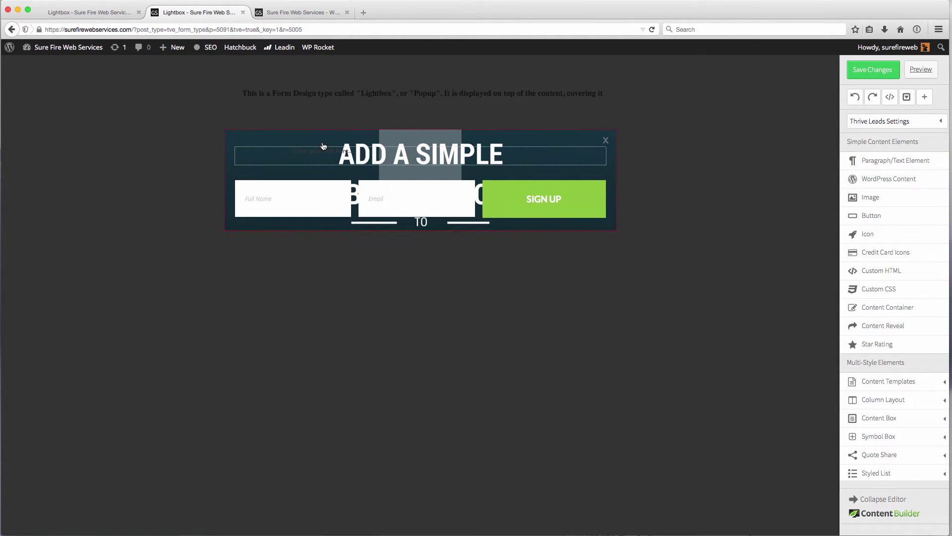
click(319, 152)
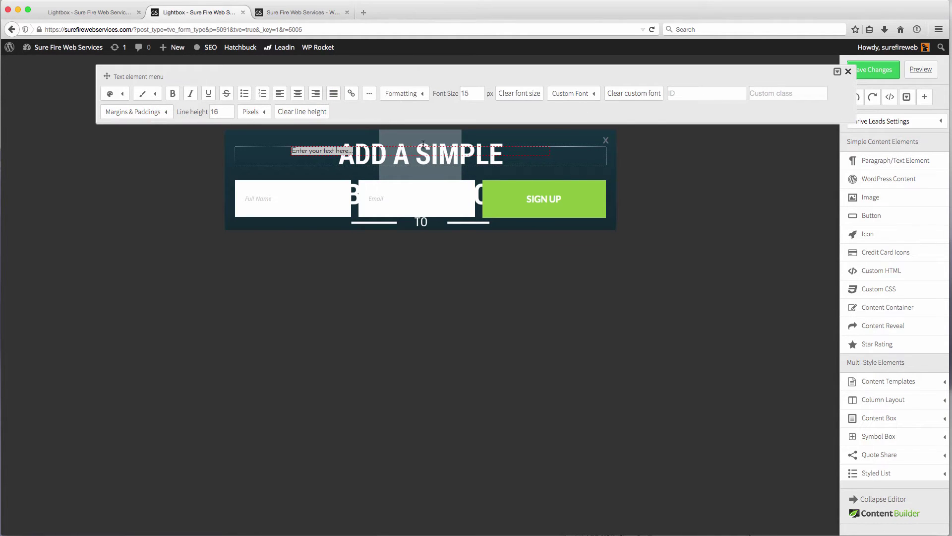
key(BackSpace)
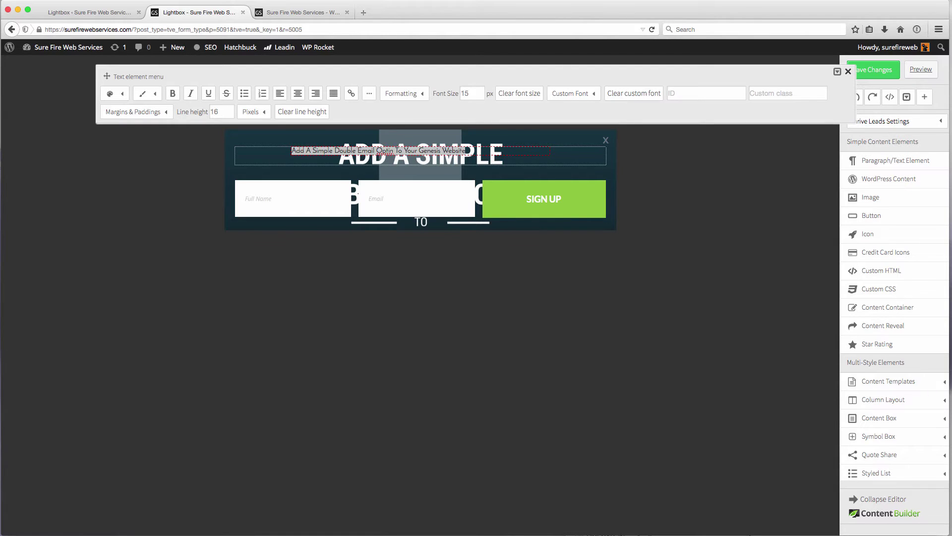
Center the new heading text, set its font size to 52 px and make it bold.
click(298, 93)
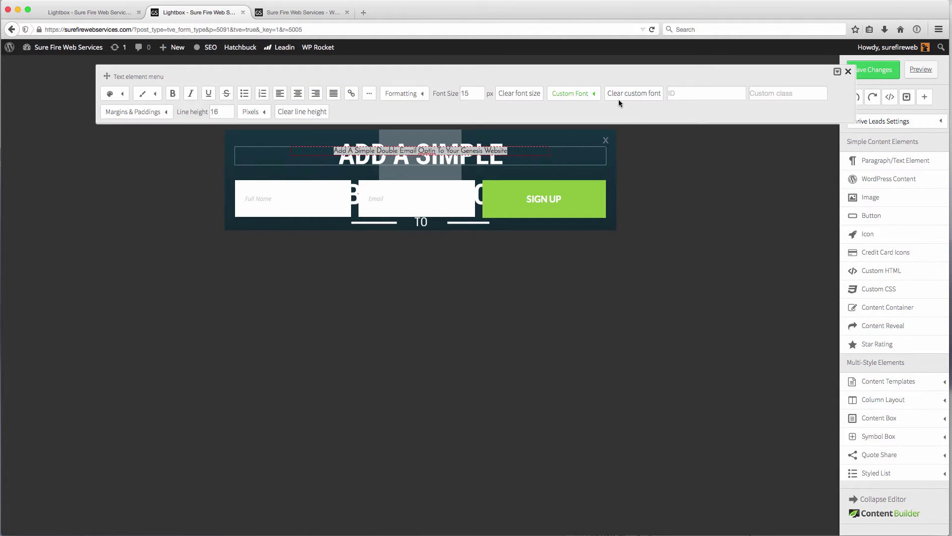
double_click(472, 93)
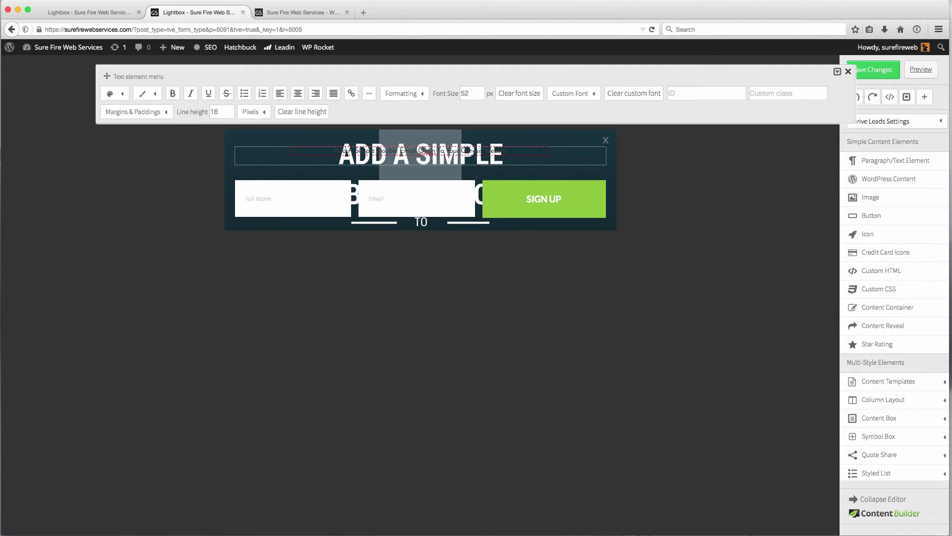
key(Return)
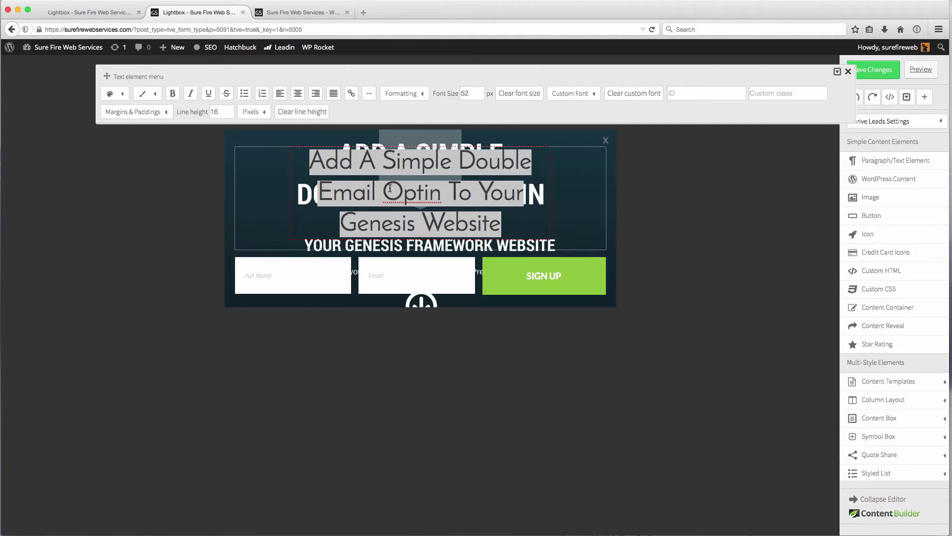
click(173, 93)
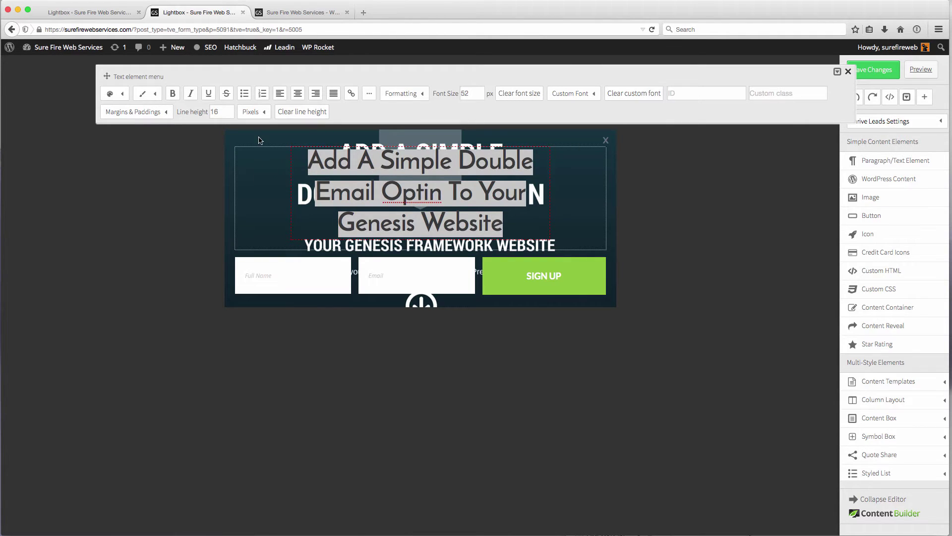
Clear the lightbox's background image and delete the heading text element from its content container.
click(639, 209)
click(583, 134)
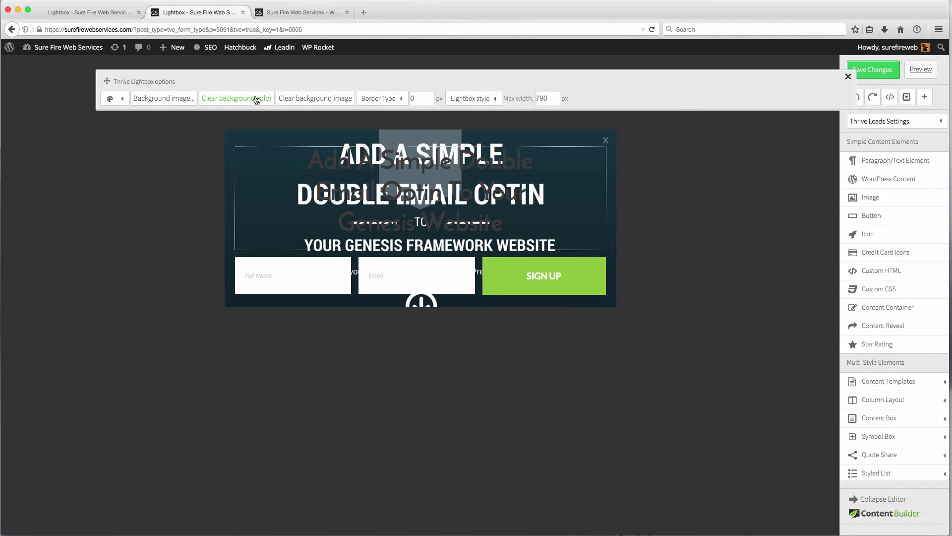
click(318, 99)
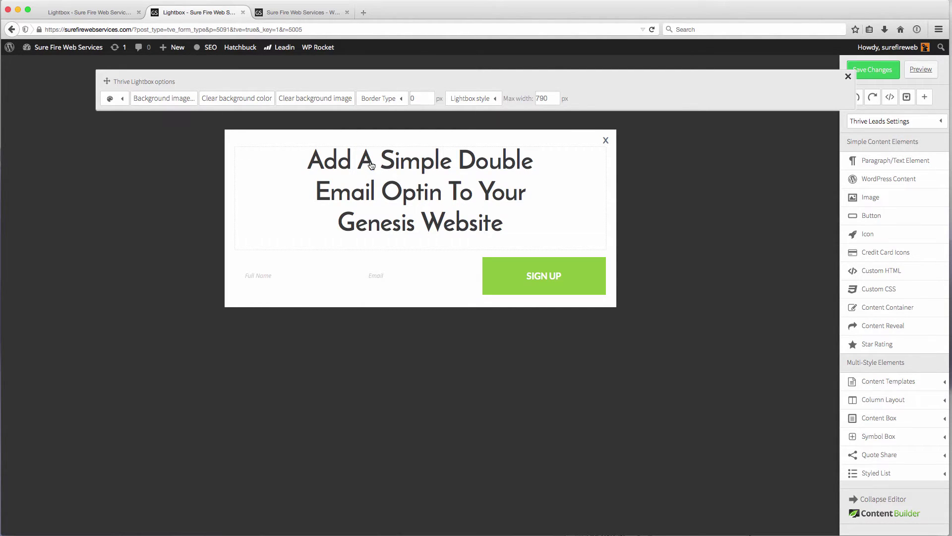
click(222, 101)
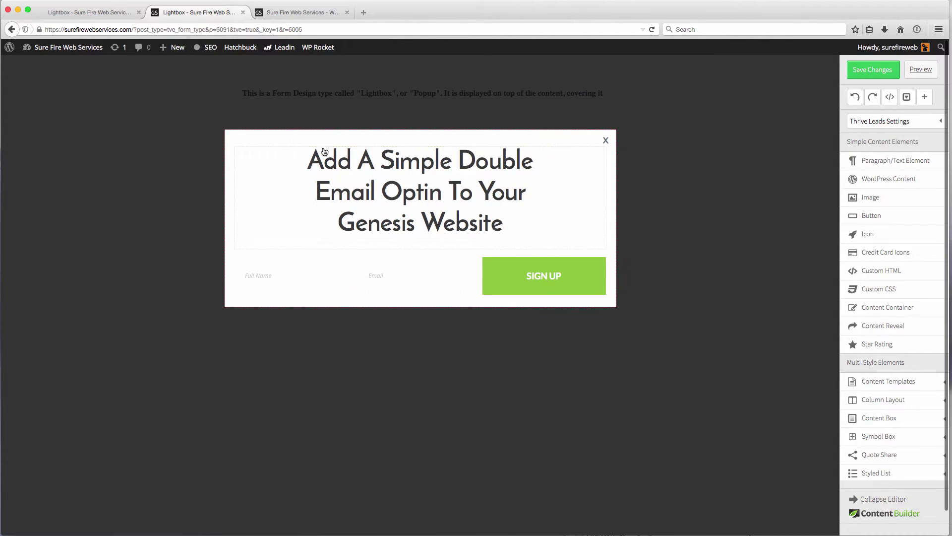
click(545, 152)
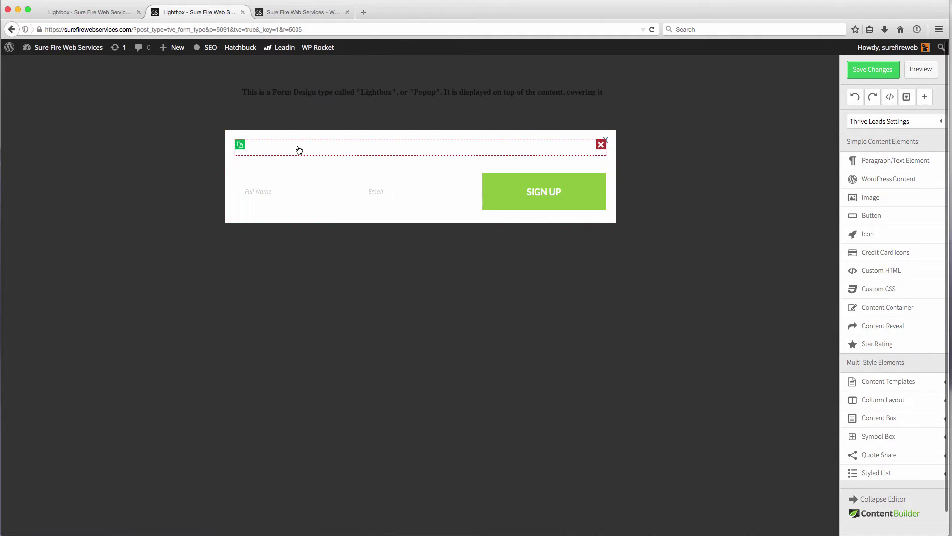
Add an image element to the lightbox's content container and insert email.png from the media library at full size.
drag(876, 200, 334, 144)
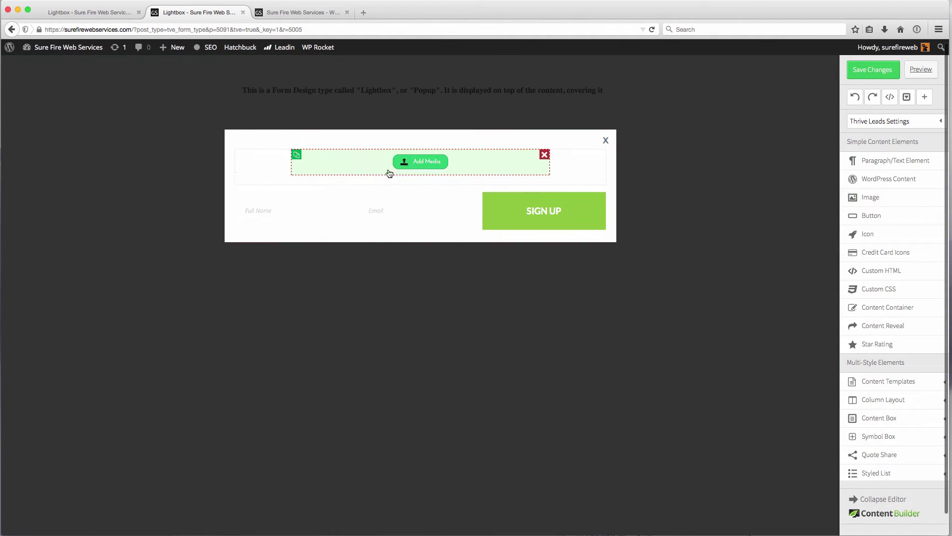
click(417, 163)
click(365, 152)
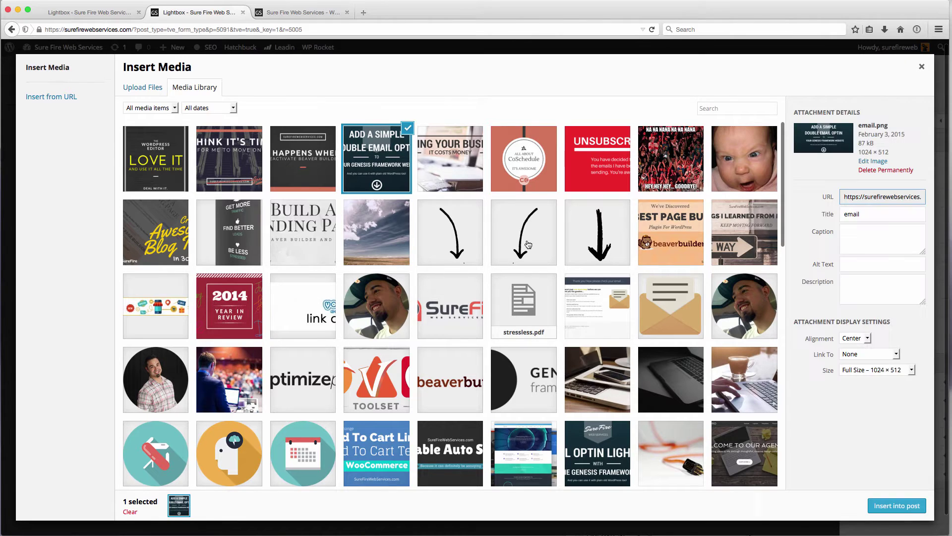
click(896, 505)
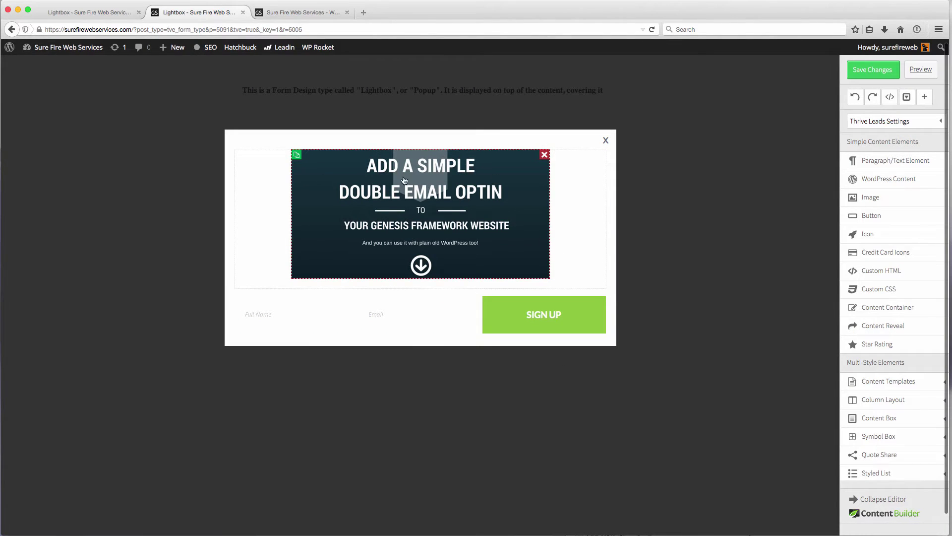
Try to enlarge the inserted image beyond 520 px through its image size setting.
click(516, 195)
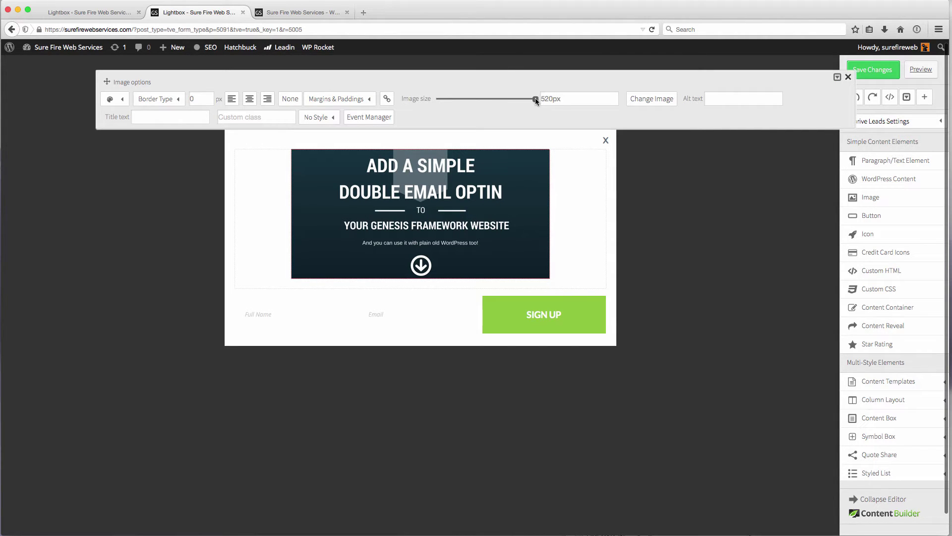
drag(536, 99, 564, 97)
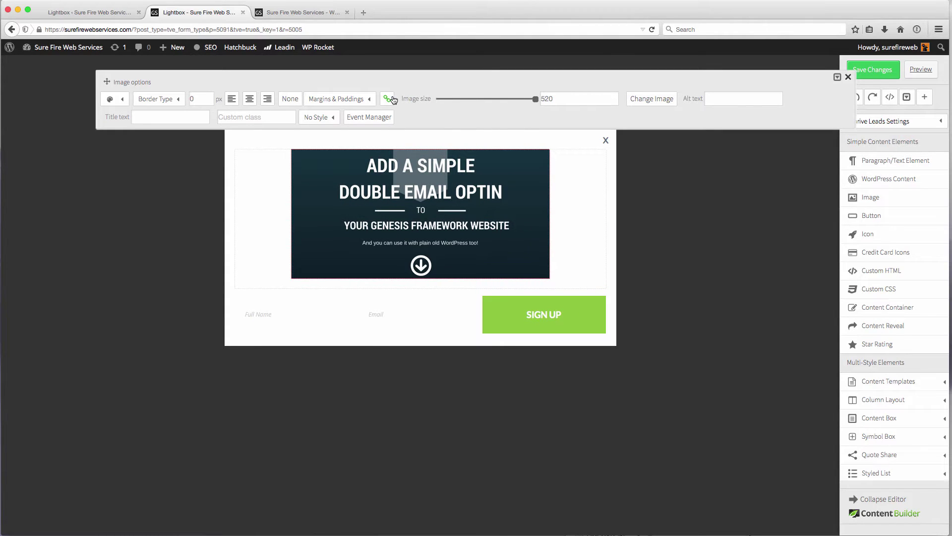
click(371, 100)
click(838, 77)
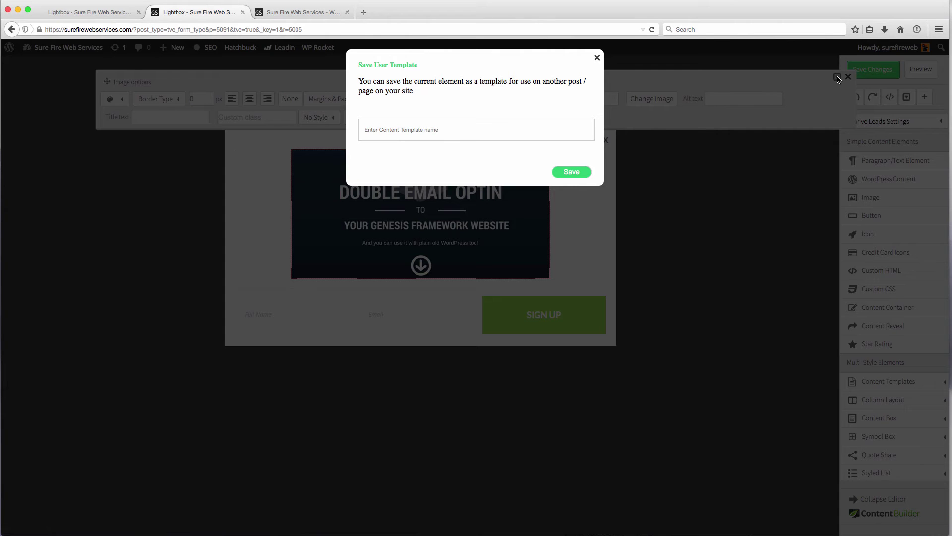
click(597, 57)
click(850, 78)
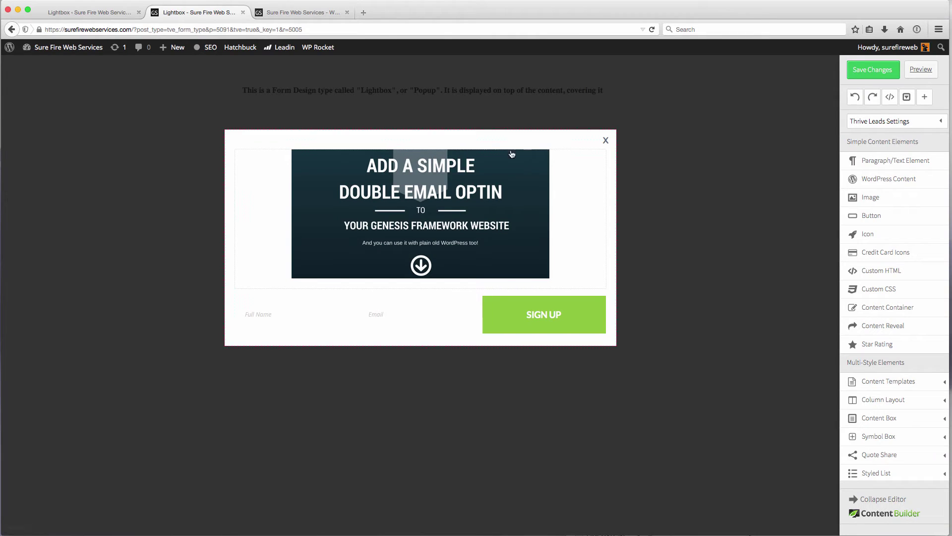
Set the max-width of the content container around the image to 672.
click(578, 186)
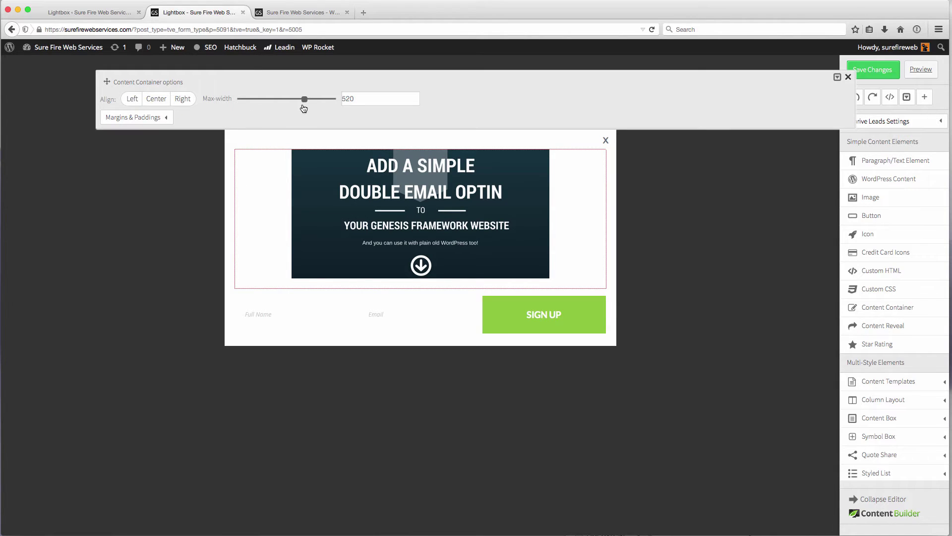
drag(305, 99, 328, 108)
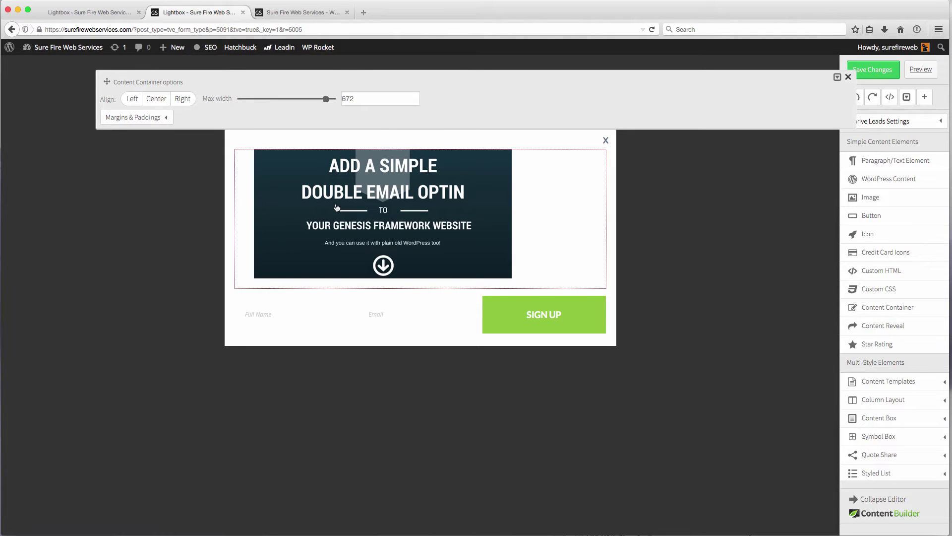
click(848, 77)
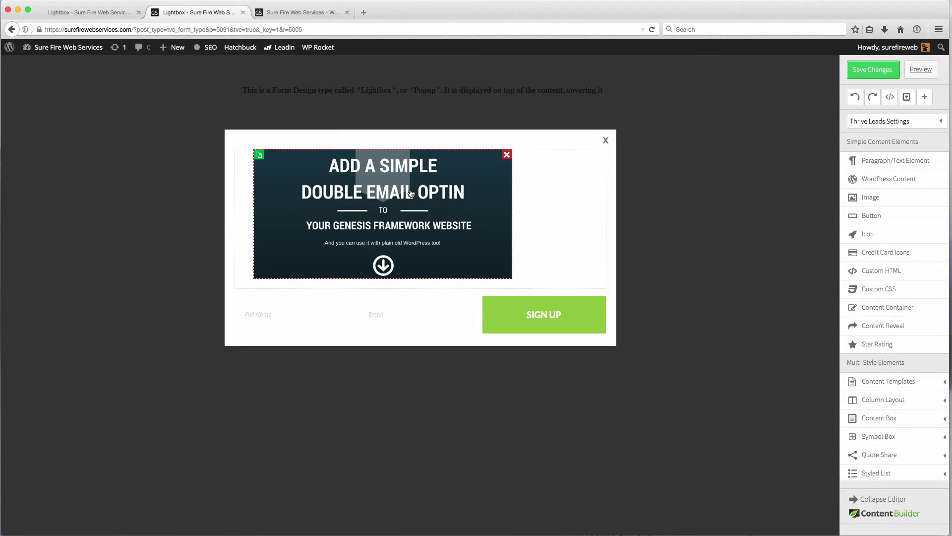
Enlarge the email.png image to a size of 672 so it fills the container's width.
click(407, 190)
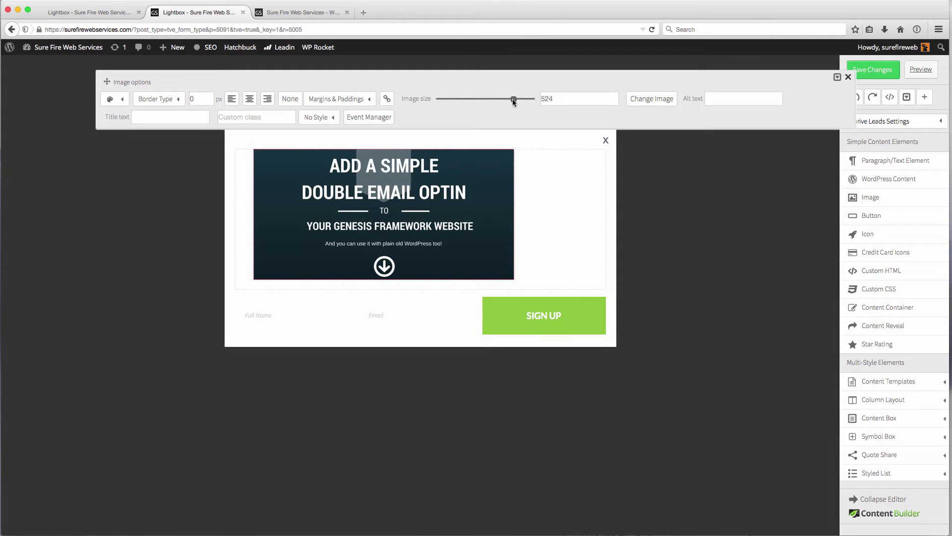
mouse_move(513, 99)
mouse_down()
mouse_move(556, 101)
mouse_move(519, 96)
mouse_up()
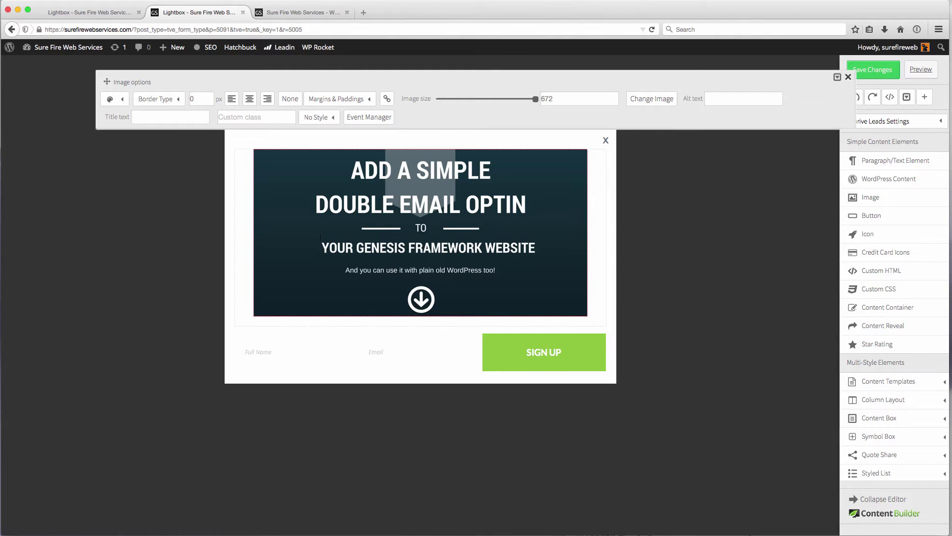
click(848, 76)
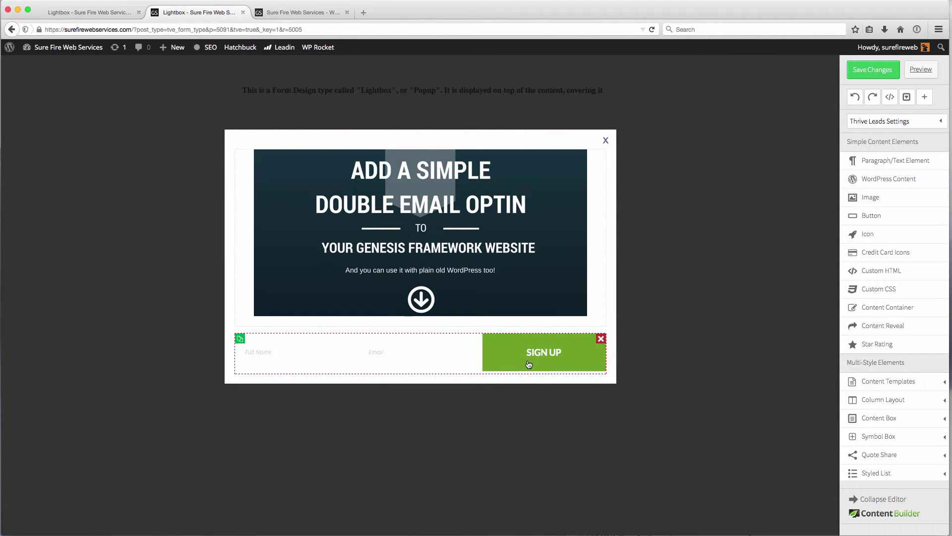
click(581, 364)
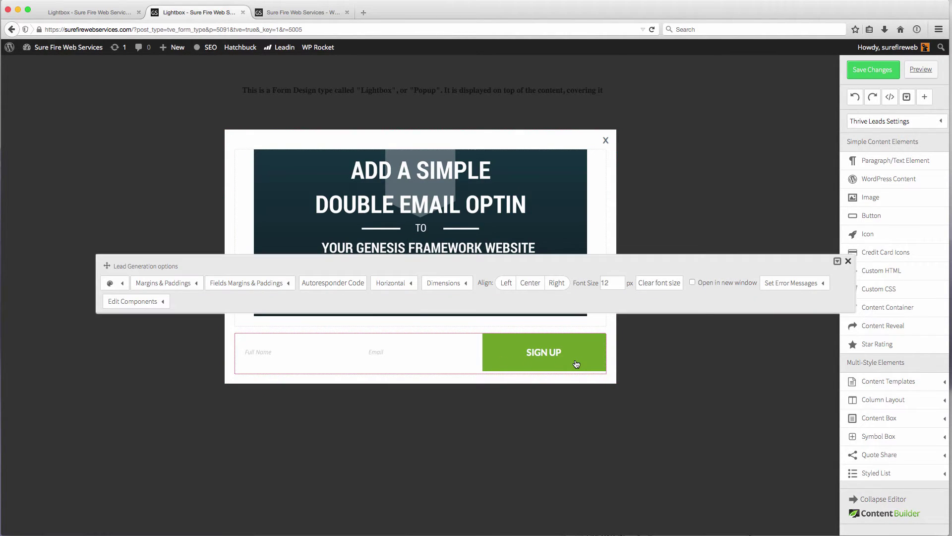
click(848, 260)
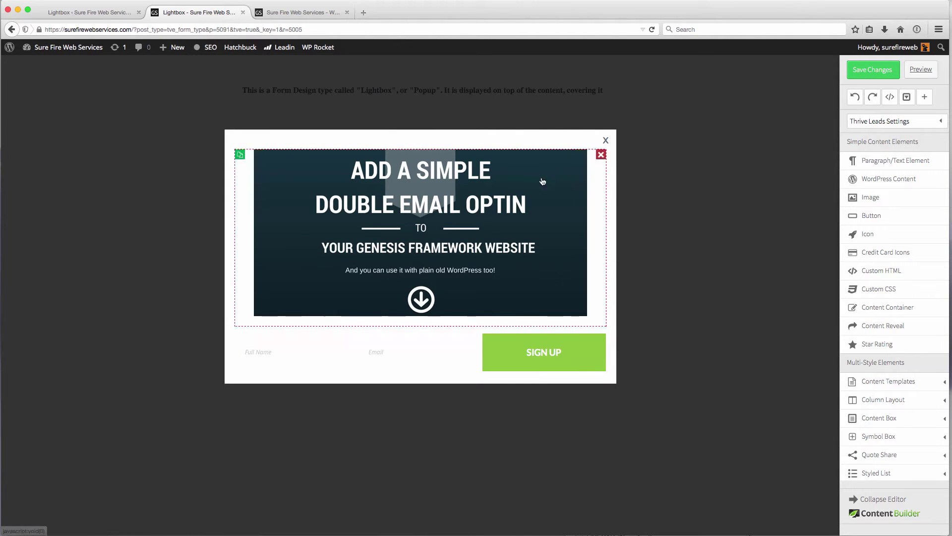
Try a dotted border on the lightbox, and set its border type to double.
click(256, 143)
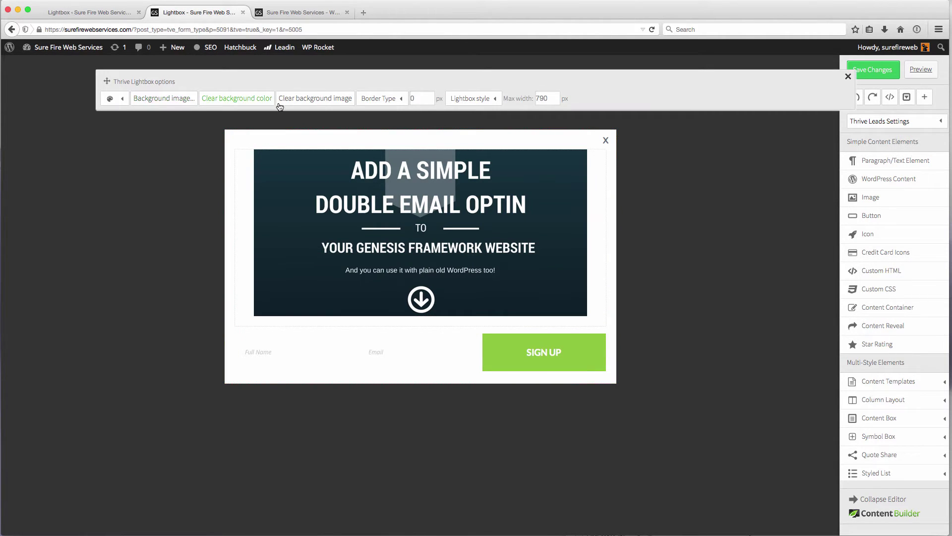
click(396, 99)
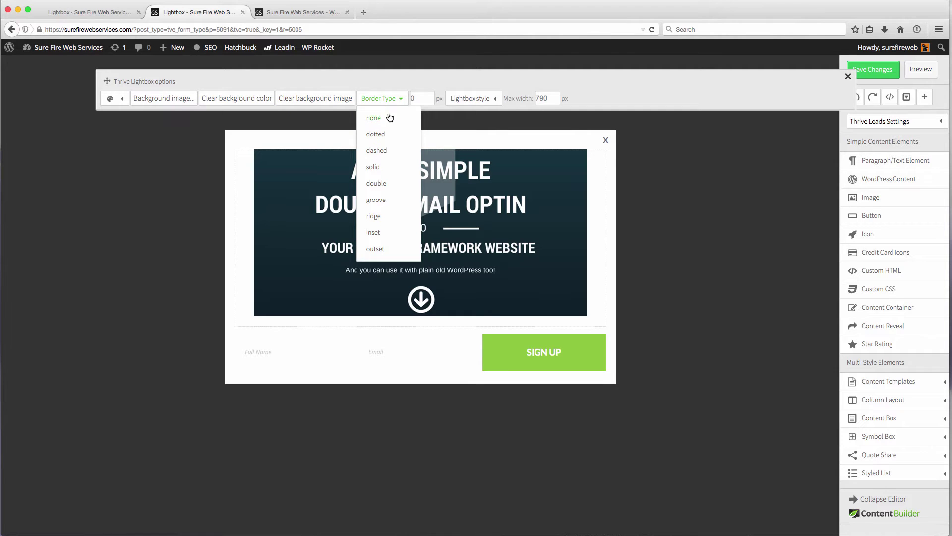
click(383, 135)
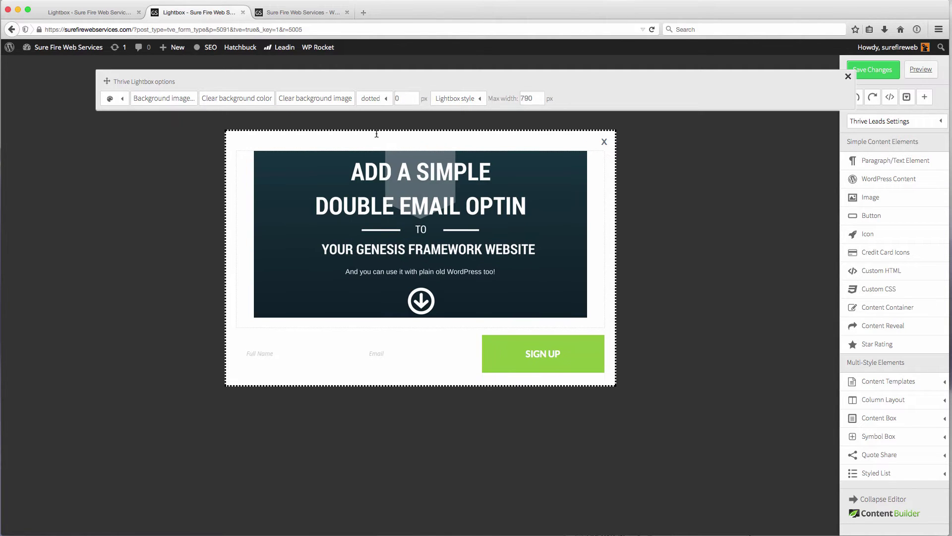
click(387, 99)
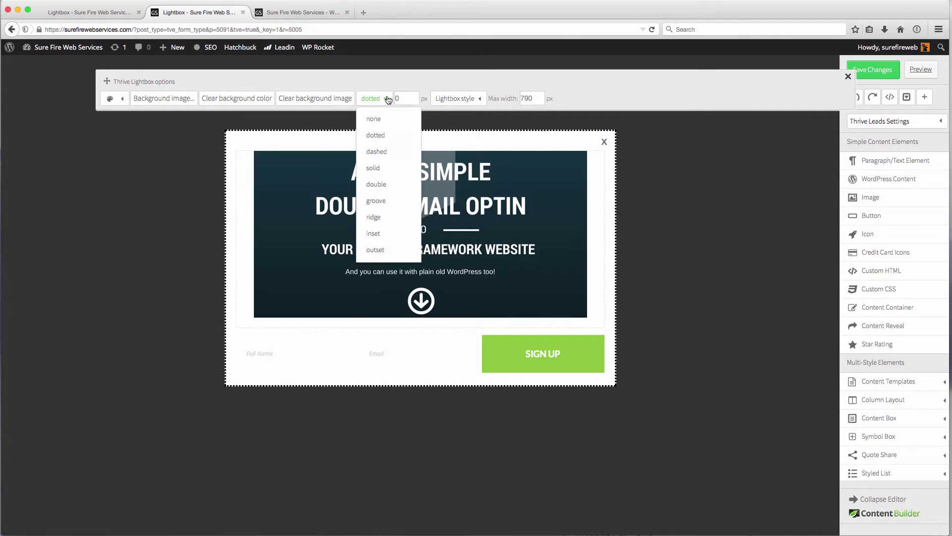
click(379, 185)
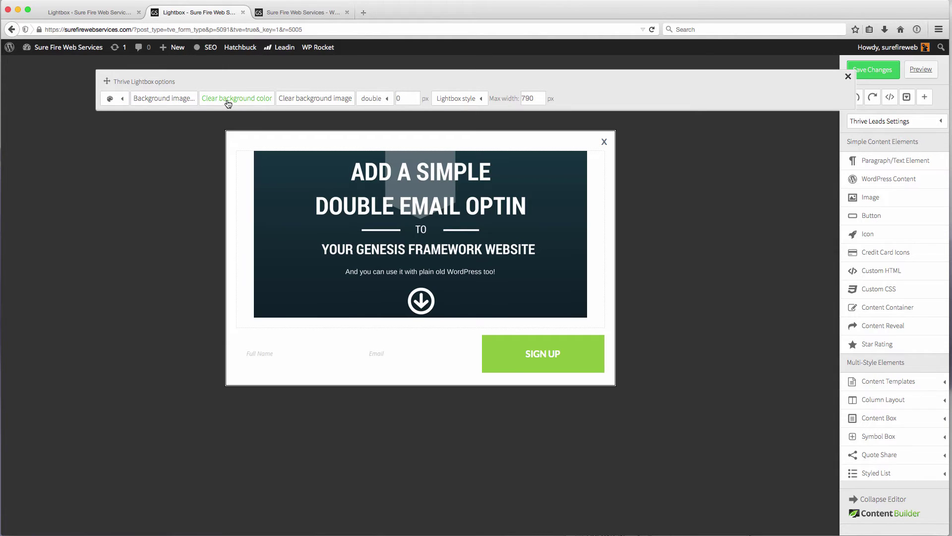
Set the lightbox's background color to dark teal, rgba(0,50,63,1), at 100% opacity to match the image.
click(123, 99)
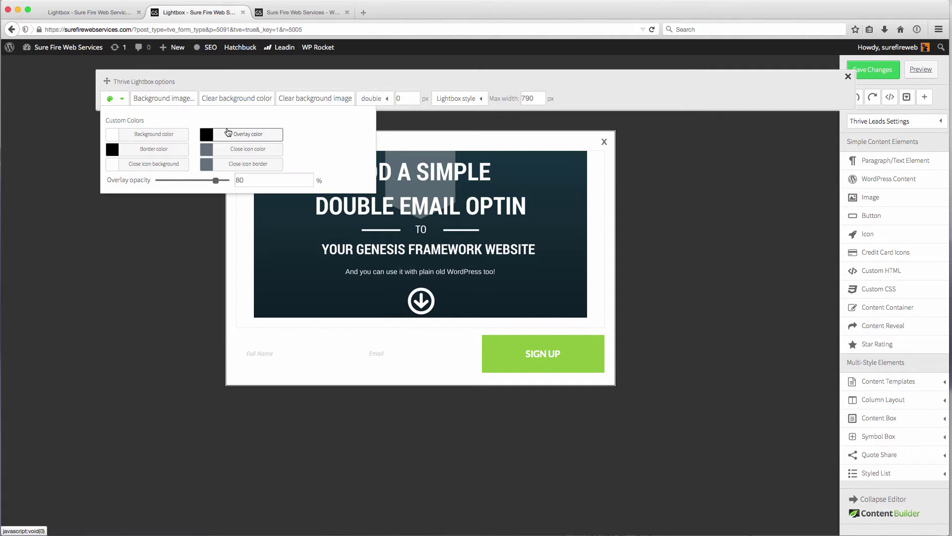
click(113, 139)
mouse_move(184, 101)
mouse_down()
mouse_move(156, 109)
mouse_move(130, 95)
mouse_move(142, 100)
mouse_up()
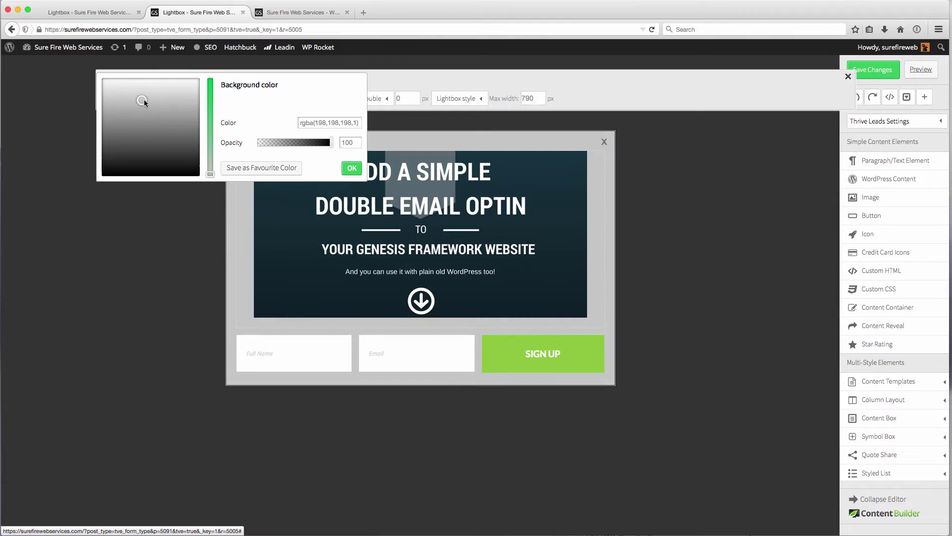
click(211, 94)
drag(214, 112, 210, 146)
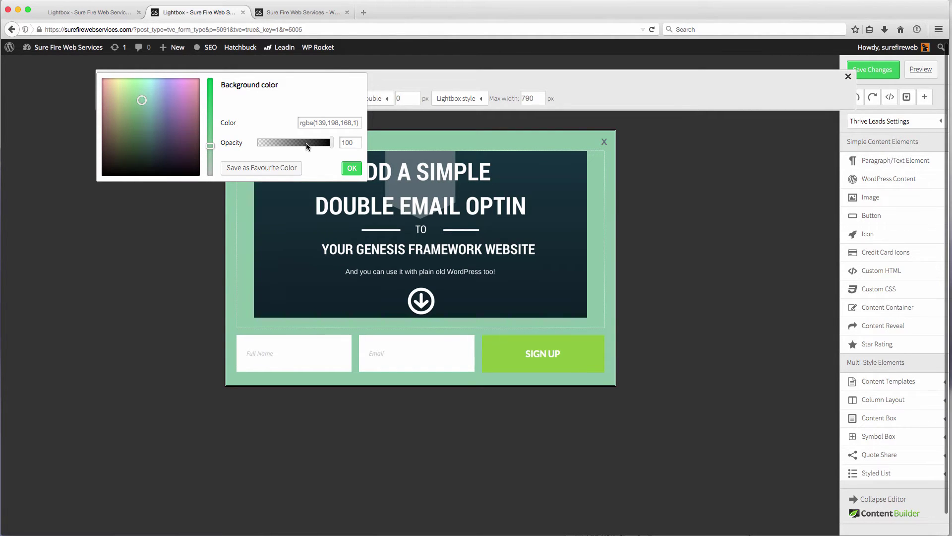
mouse_move(172, 134)
mouse_down()
mouse_move(148, 104)
mouse_move(153, 81)
mouse_move(174, 79)
mouse_move(162, 85)
mouse_move(168, 92)
mouse_up()
mouse_move(210, 145)
mouse_down()
mouse_move(211, 88)
mouse_move(164, 153)
mouse_move(156, 150)
mouse_move(163, 145)
mouse_move(155, 151)
mouse_up()
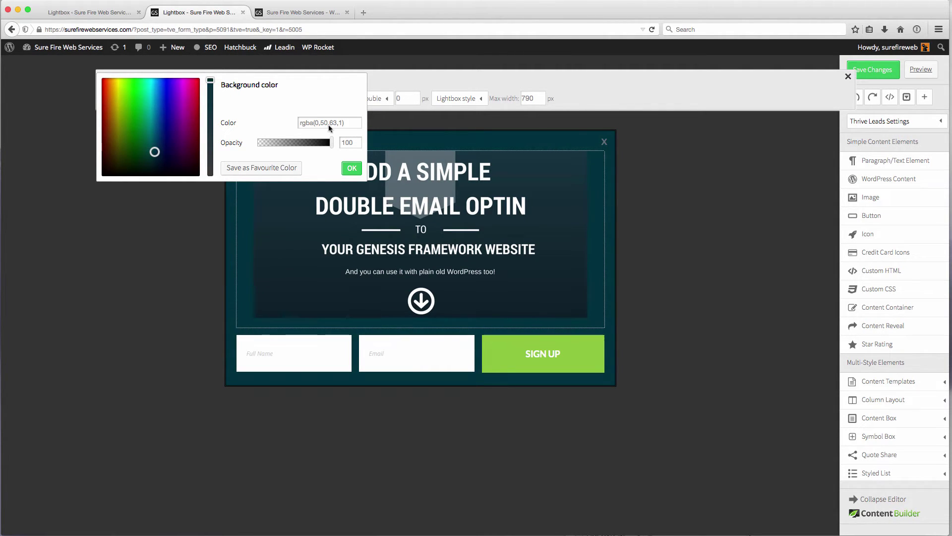
click(353, 170)
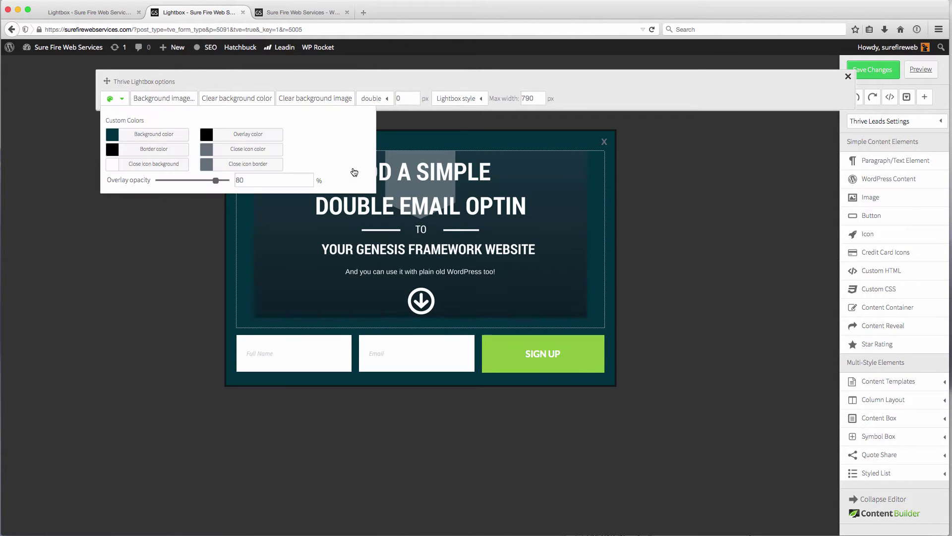
click(595, 100)
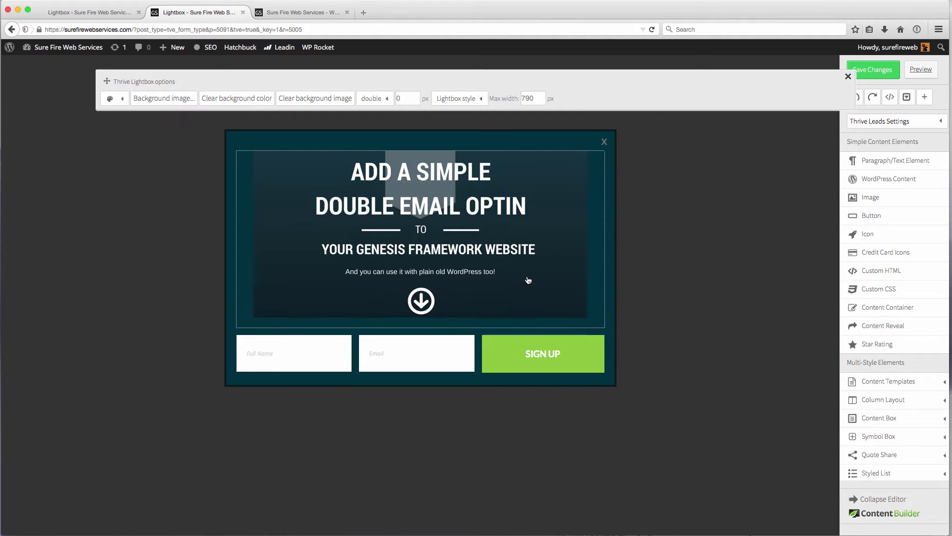
click(848, 77)
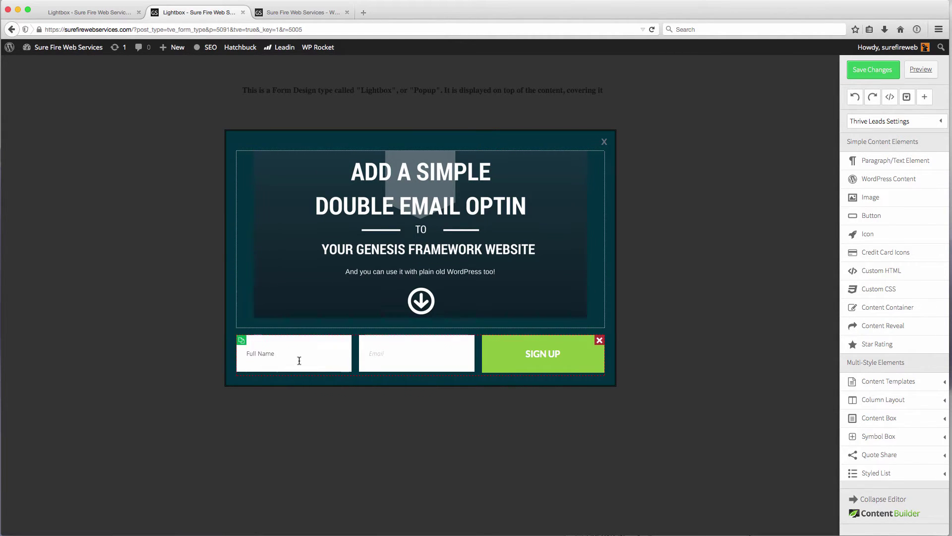
Set the lead generation form's font size to 16 px and switch its layout to vertical.
click(271, 349)
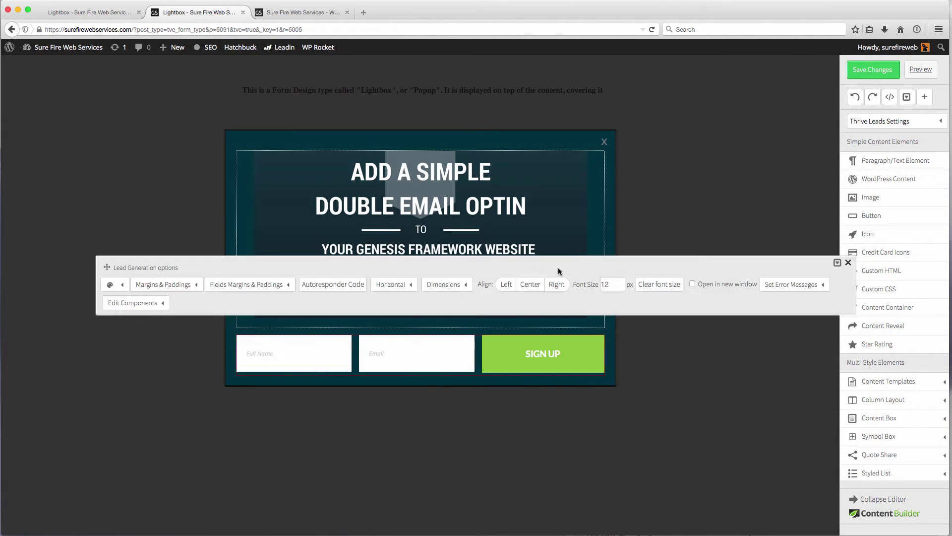
drag(613, 283, 558, 286)
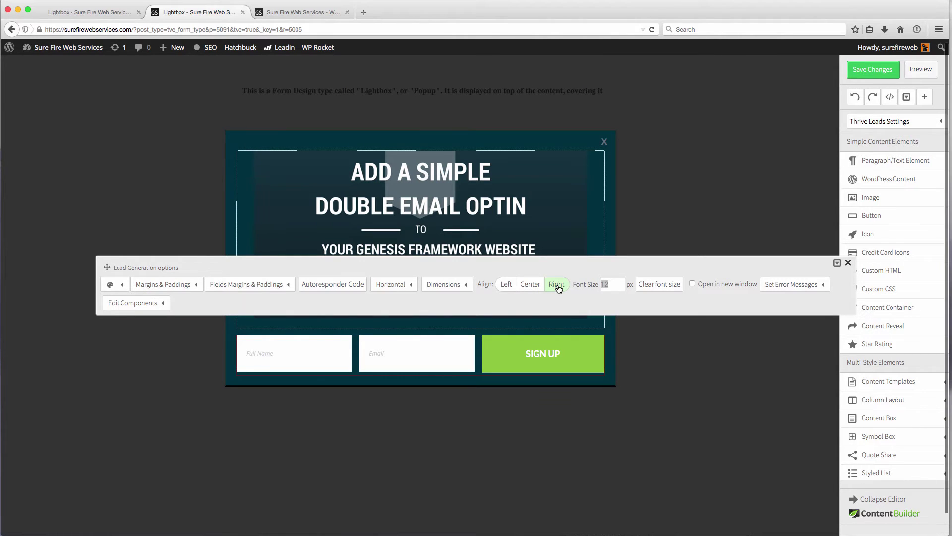
text(16)
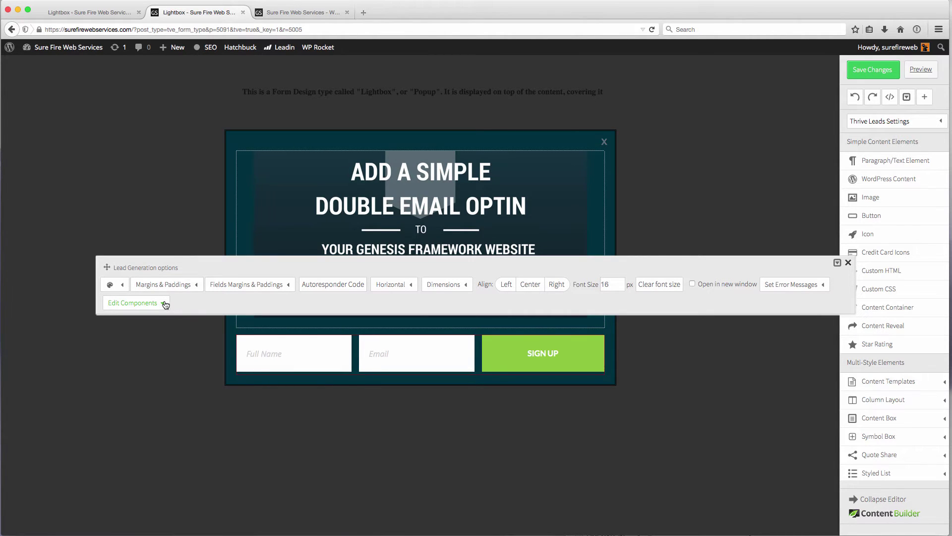
mouse_move(164, 303)
mouse_move(411, 288)
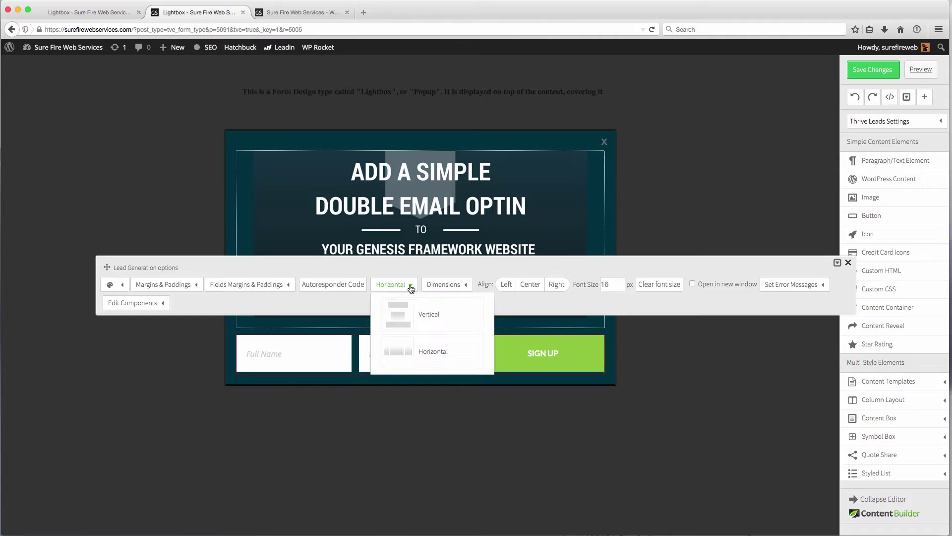
click(430, 311)
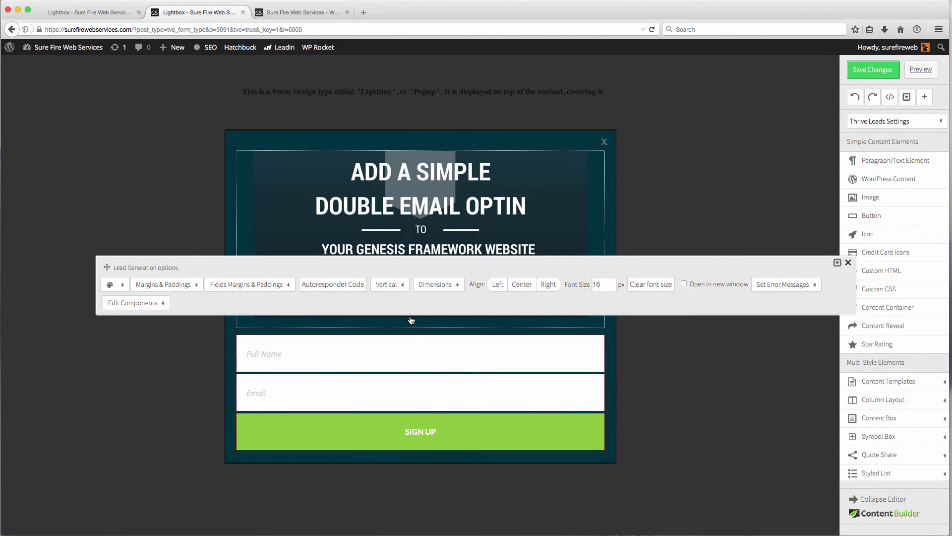
Try a form size of 598 with an inputs height of 61, centered in the lightbox.
mouse_move(456, 287)
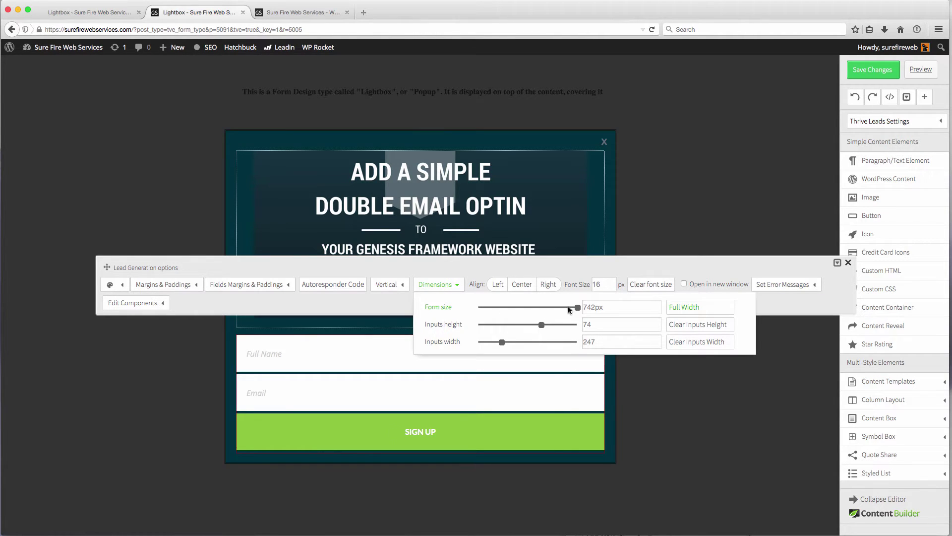
drag(567, 306, 584, 342)
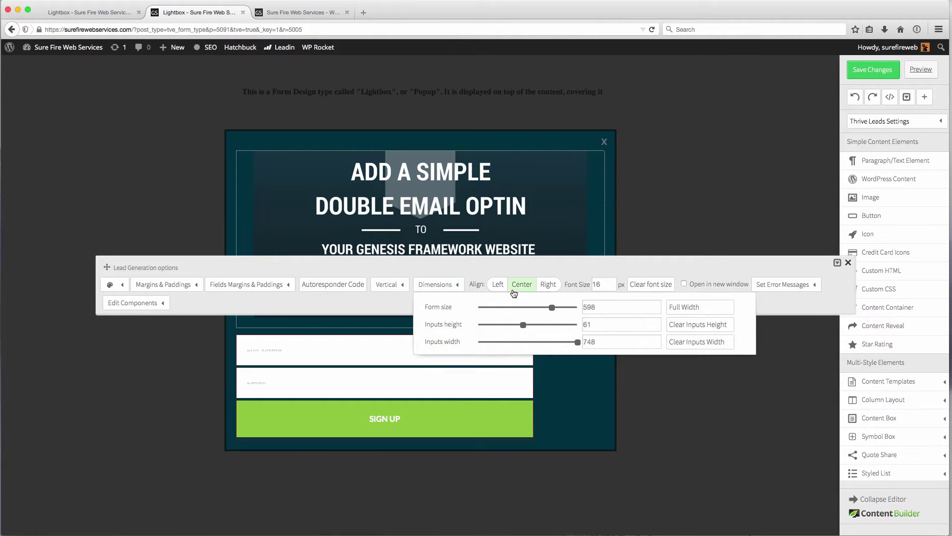
click(513, 291)
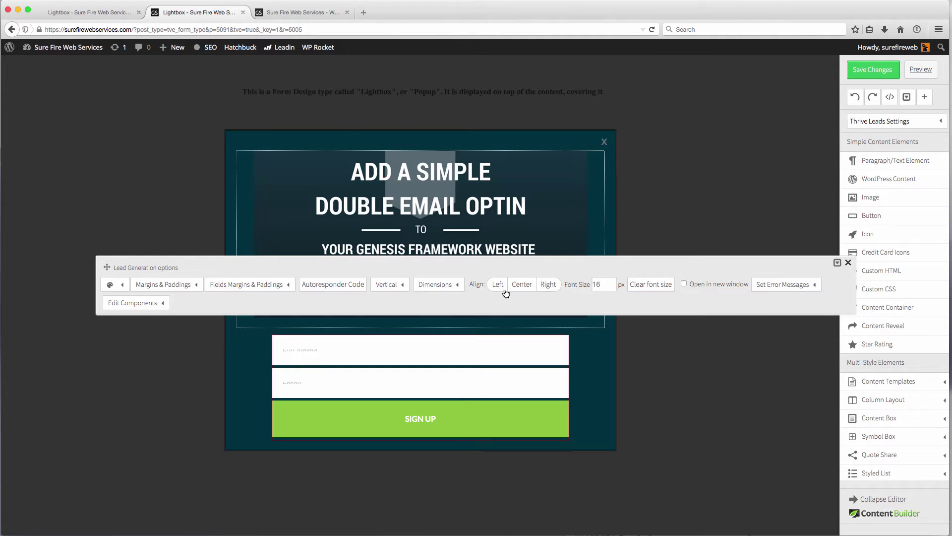
Make the form full width, set the inputs height to 52, and clear the form's font size.
click(450, 288)
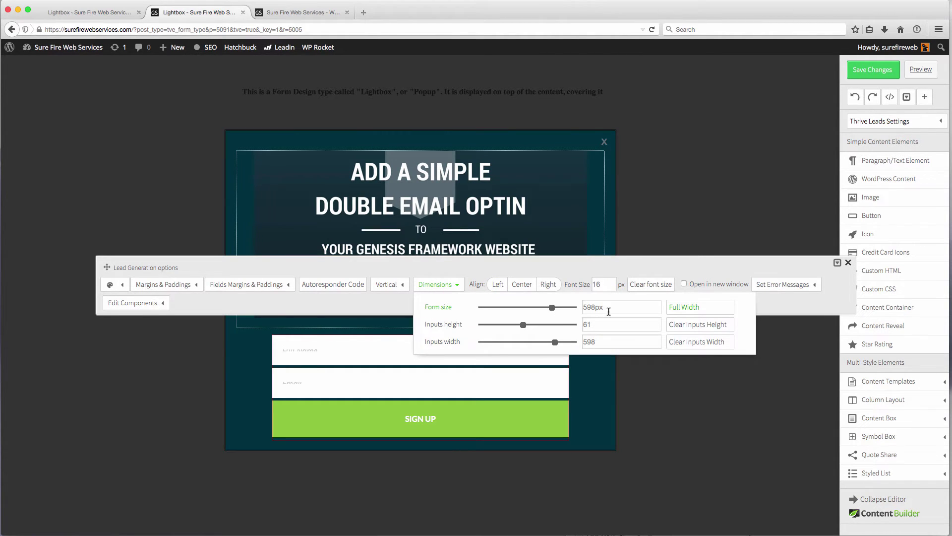
click(683, 308)
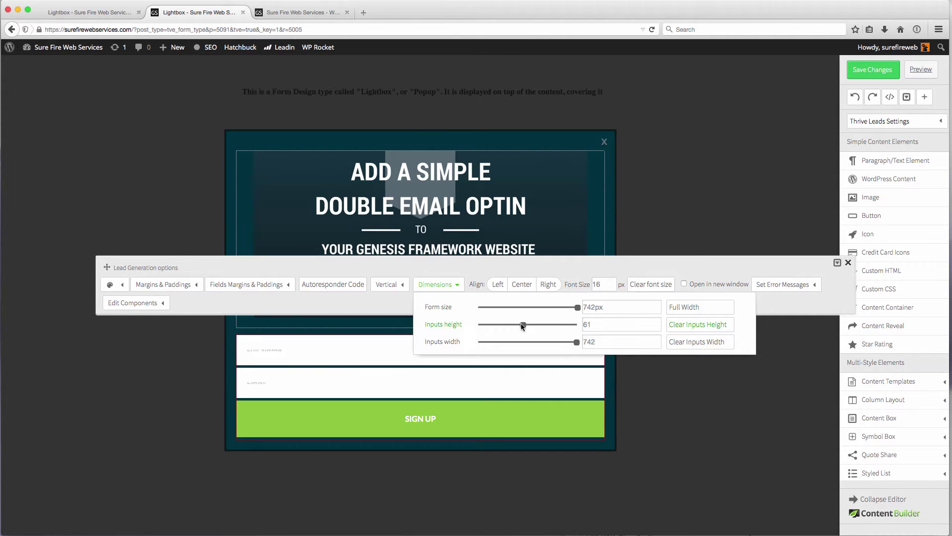
drag(523, 325, 516, 324)
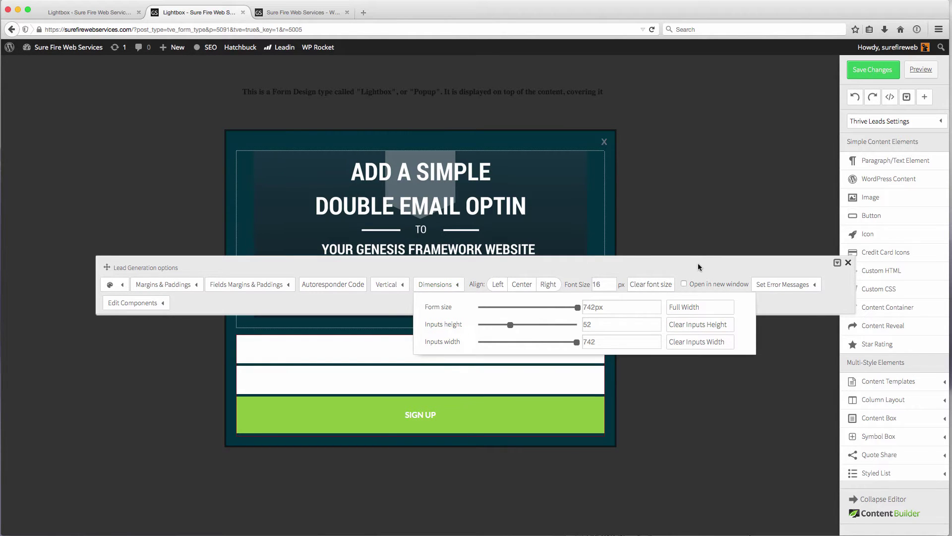
click(652, 284)
Try to center the form by narrowing its inputs and switching between horizontal and vertical layouts.
click(164, 284)
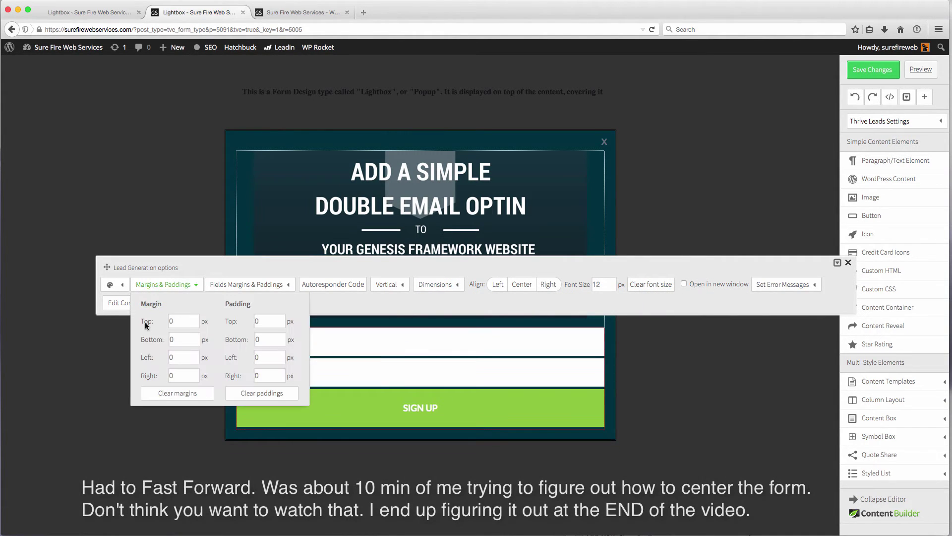
click(435, 284)
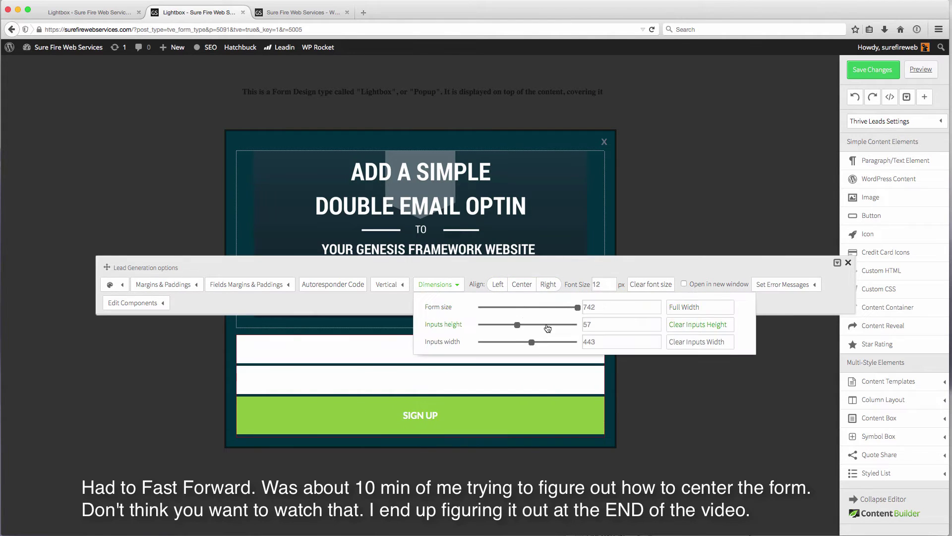
drag(532, 343, 530, 342)
click(522, 285)
click(391, 286)
click(432, 352)
click(452, 288)
click(390, 285)
click(430, 314)
click(523, 288)
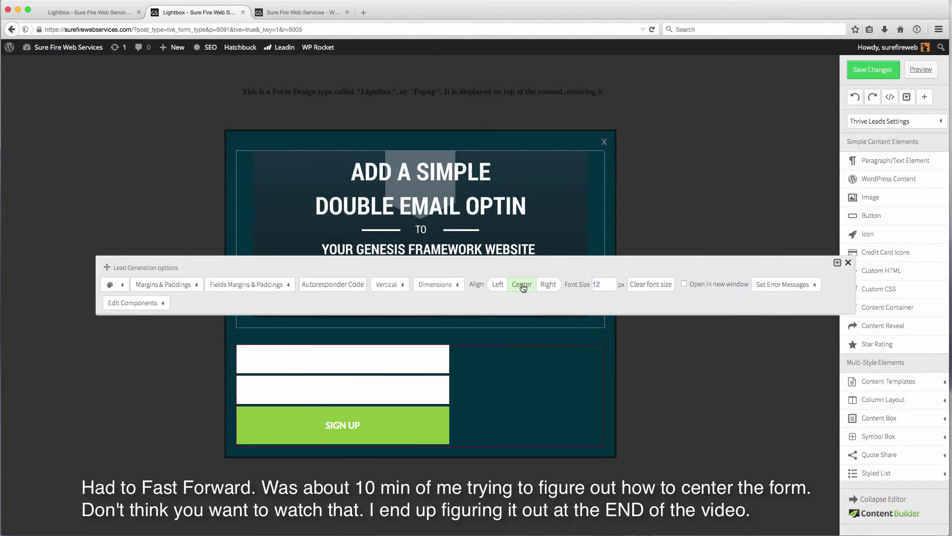
Check the form fields' margins and paddings, set the form's font size to 16 px, and open the text input's own options.
click(415, 368)
click(246, 283)
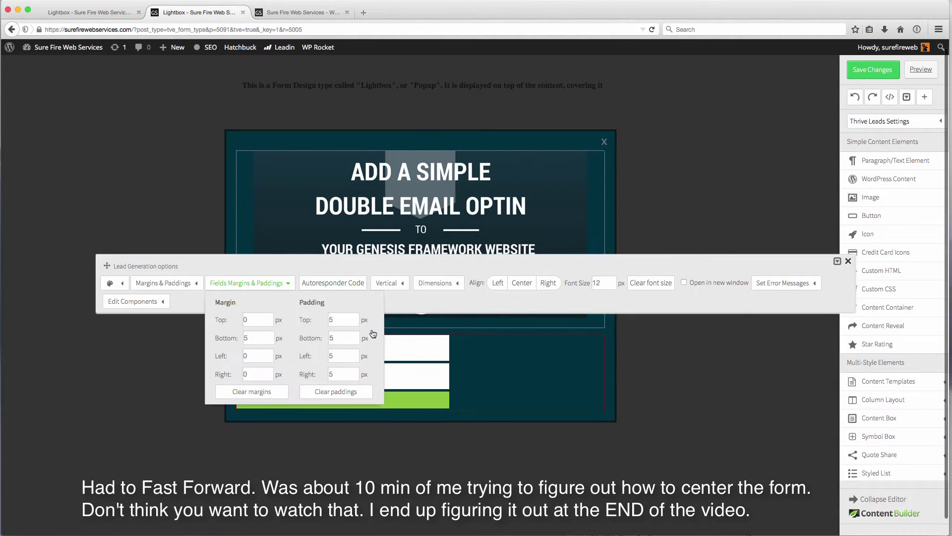
click(650, 283)
click(162, 303)
click(133, 320)
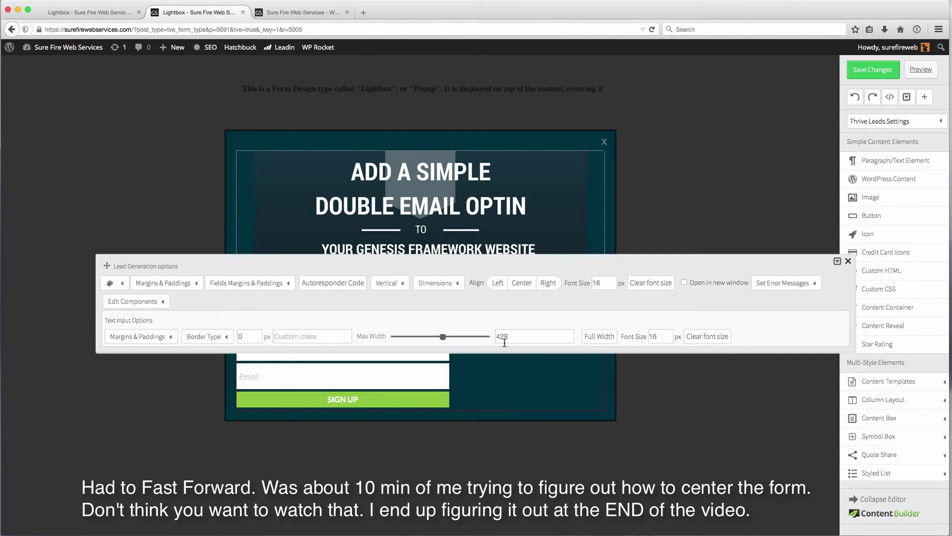
click(142, 336)
Give the submit button a 26 px font size, the text LEARN HOW, and a top padding of 20 px.
click(372, 399)
click(561, 336)
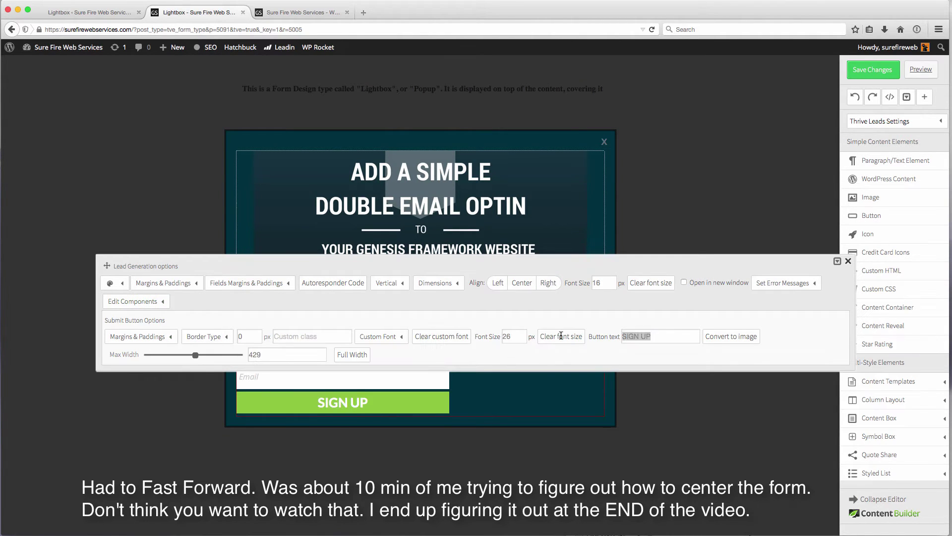
triple_click(659, 336)
text(Learn How)
triple_click(659, 336)
text(LEARN HOW)
click(141, 336)
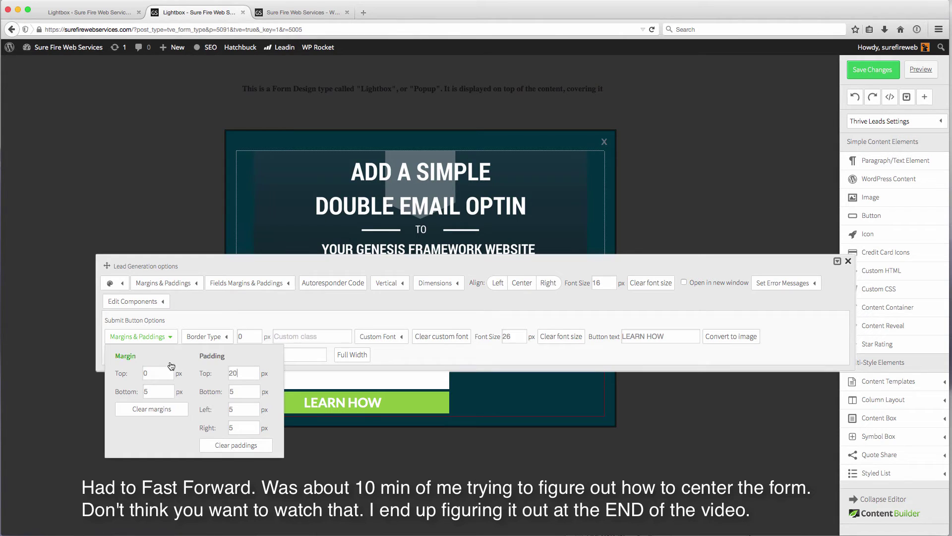
click(848, 261)
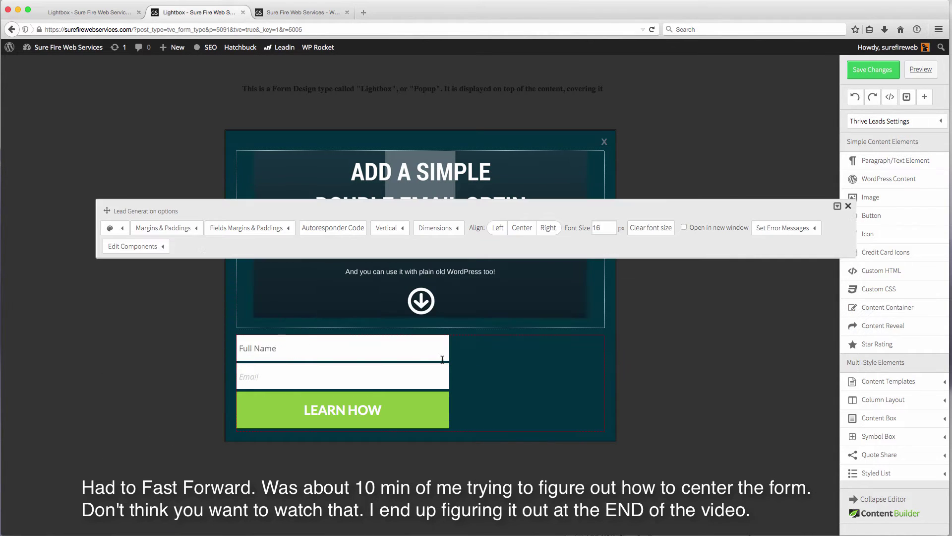
Try narrowing the form's inputs, with a max width of 544 on the text inputs.
click(437, 228)
click(695, 286)
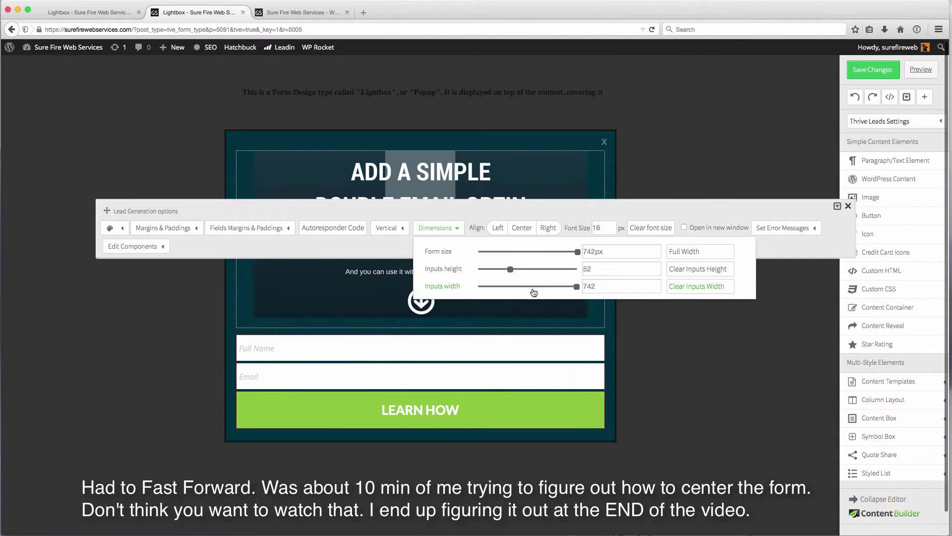
drag(576, 286, 529, 287)
click(158, 247)
click(133, 267)
drag(441, 282, 460, 282)
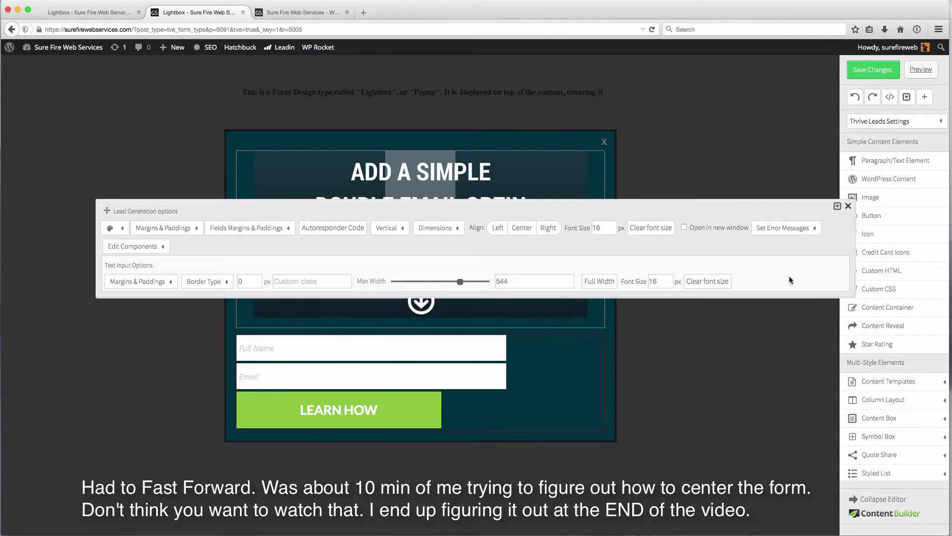
click(369, 248)
click(600, 340)
Clear the form's inputs width, keep the vertical layout, and save the lightbox design.
click(436, 243)
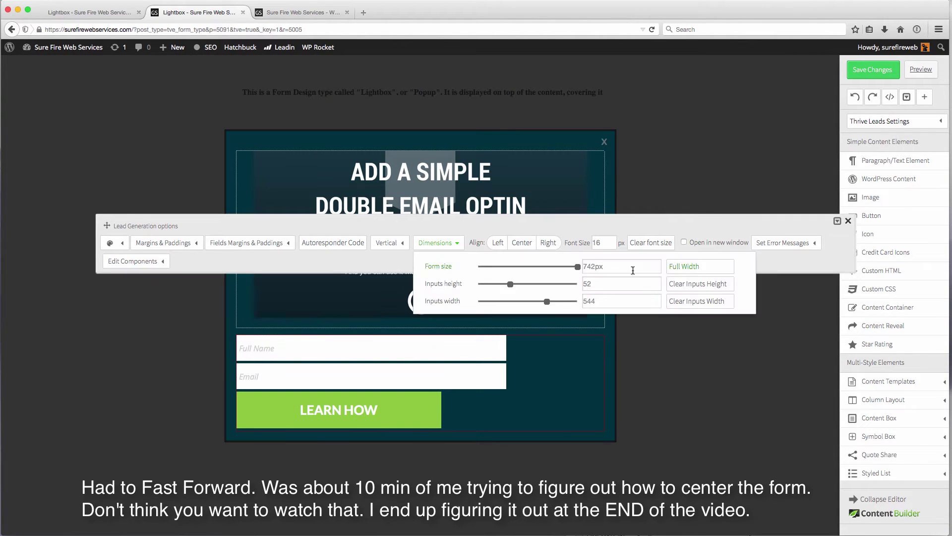
click(697, 301)
click(390, 243)
click(393, 281)
click(404, 243)
click(391, 264)
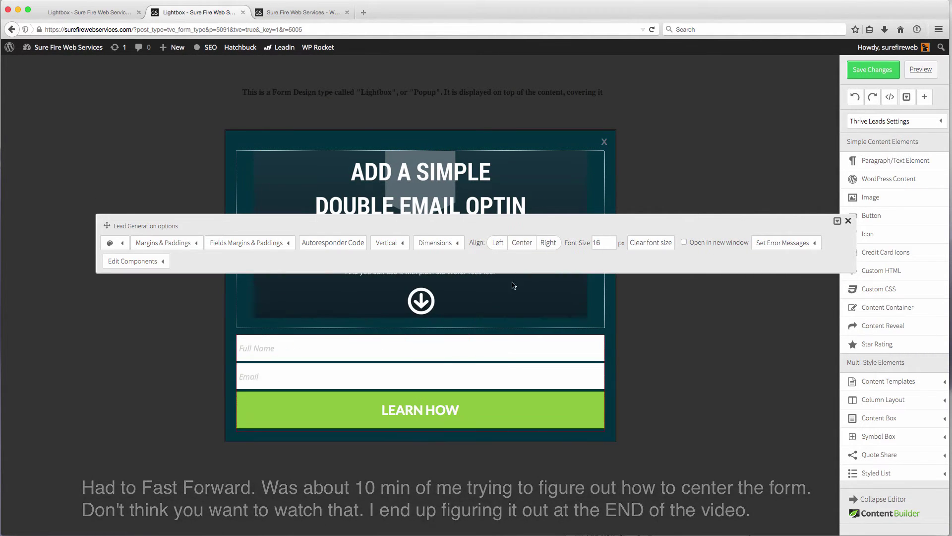
click(322, 137)
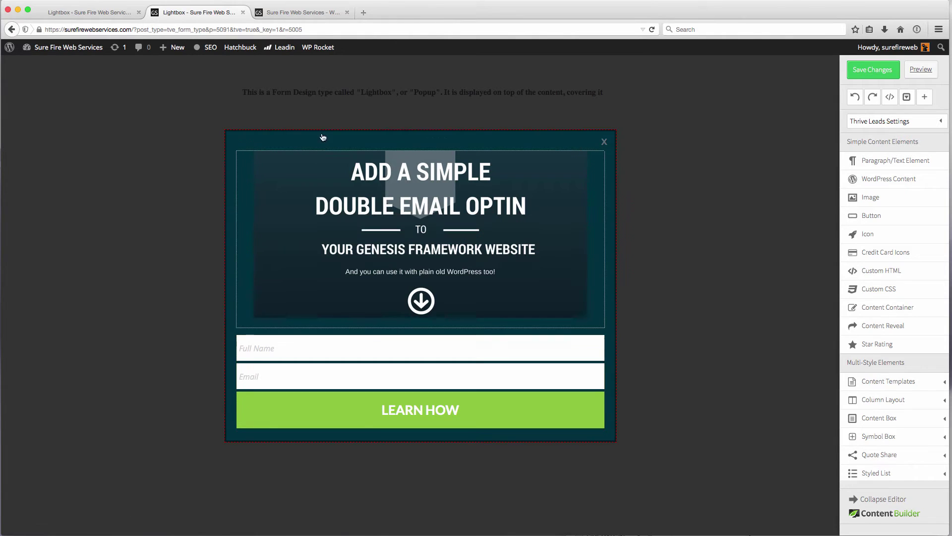
click(870, 76)
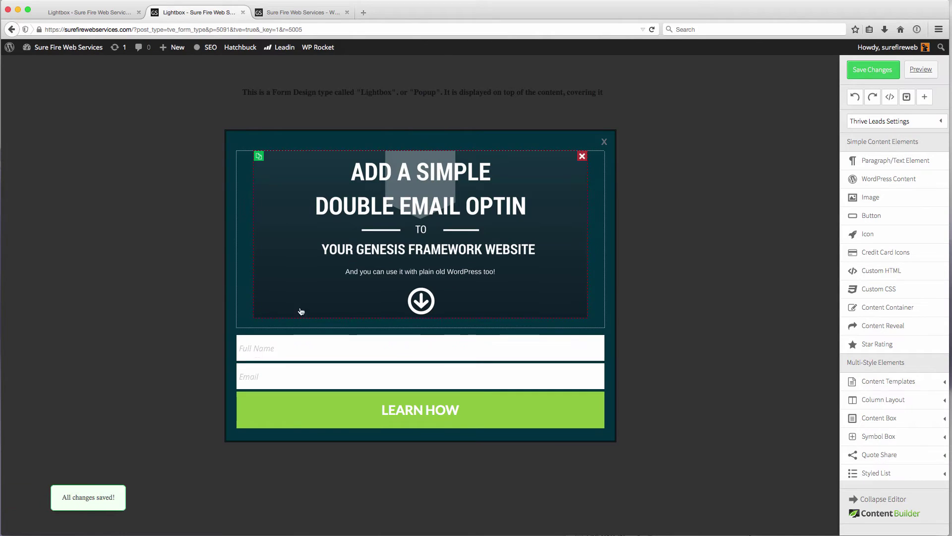
Review the lightbox settings and the list of available content elements.
click(902, 125)
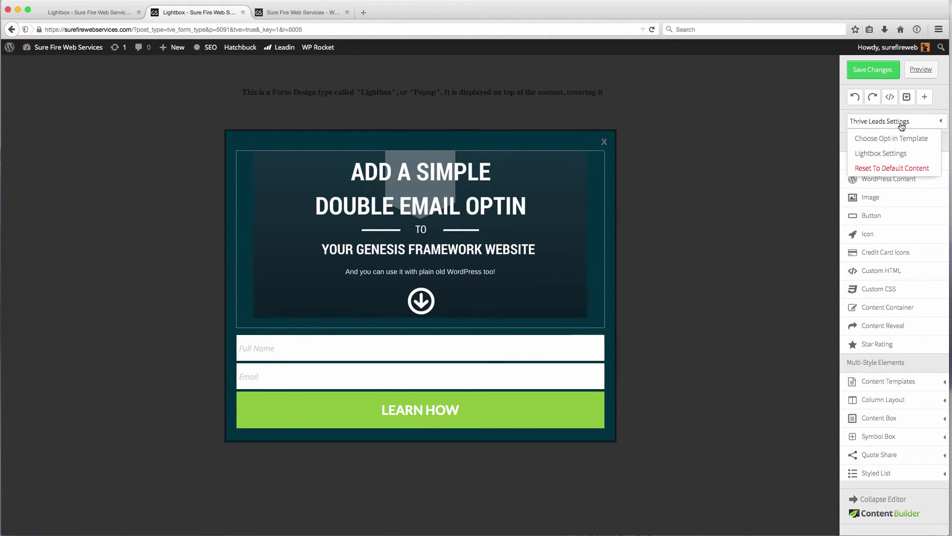
click(892, 153)
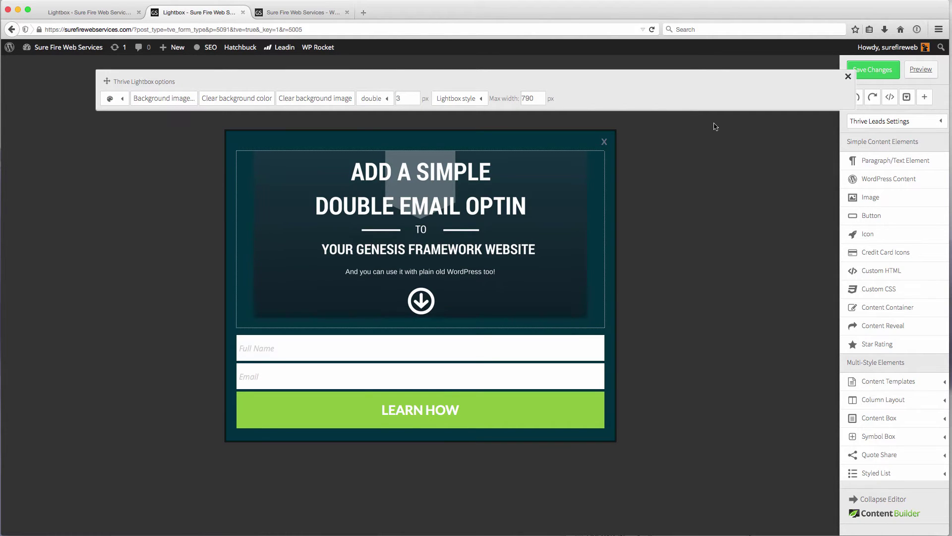
click(850, 79)
scroll(890, 317, down, 4)
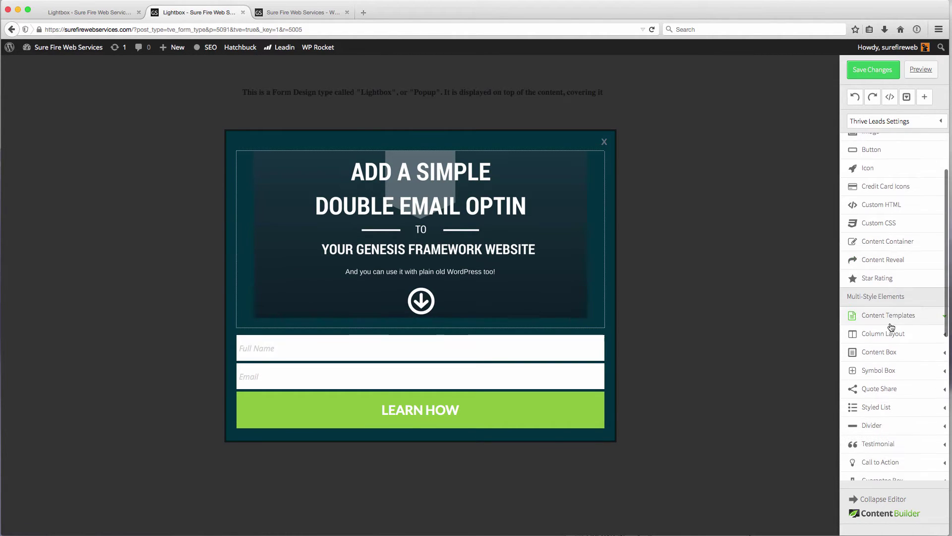
Look through the remaining multi-style and advanced content elements, then close the lightbox editor.
scroll(887, 298, down, 5)
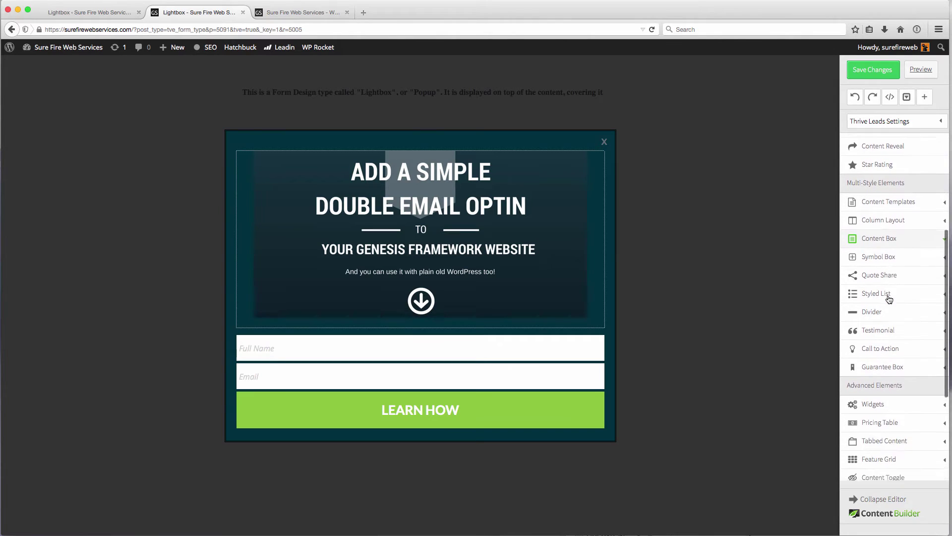
scroll(880, 250, down, 5)
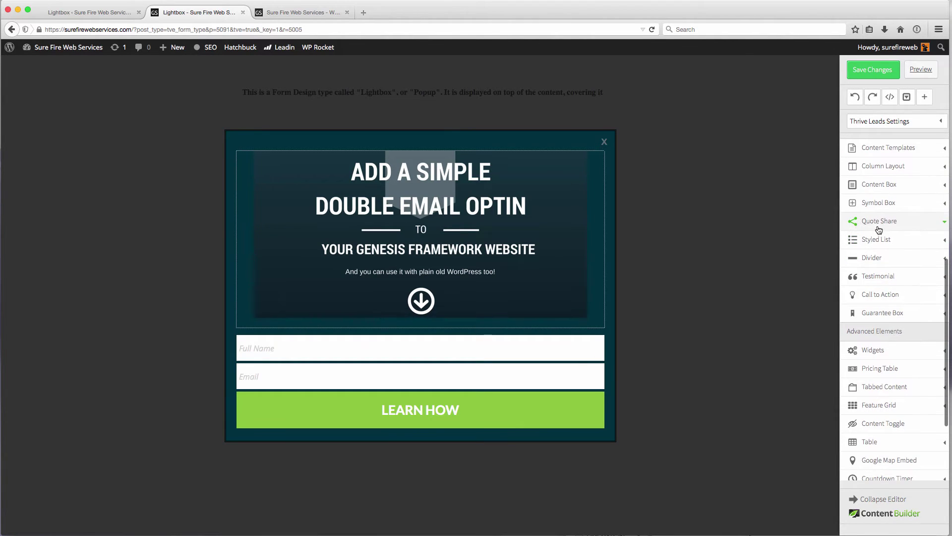
scroll(878, 248, down, 2)
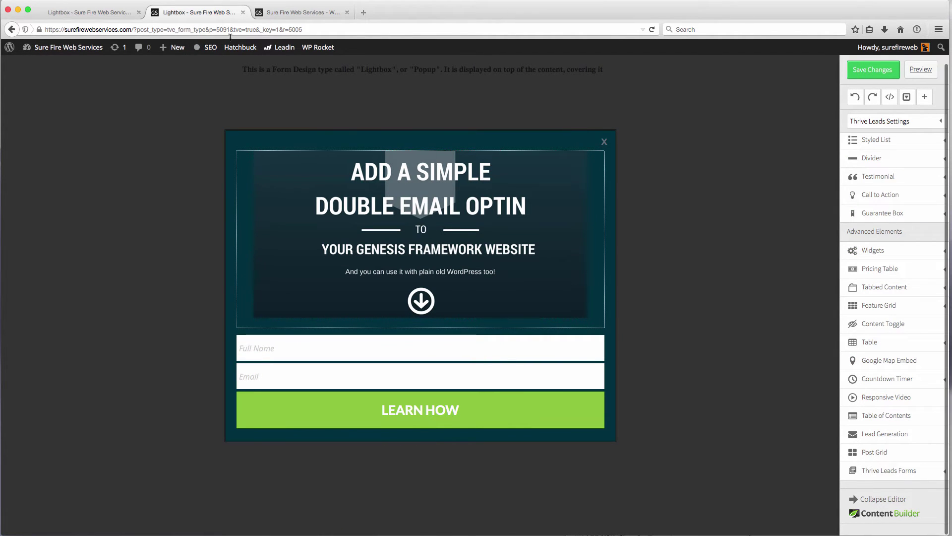
click(243, 14)
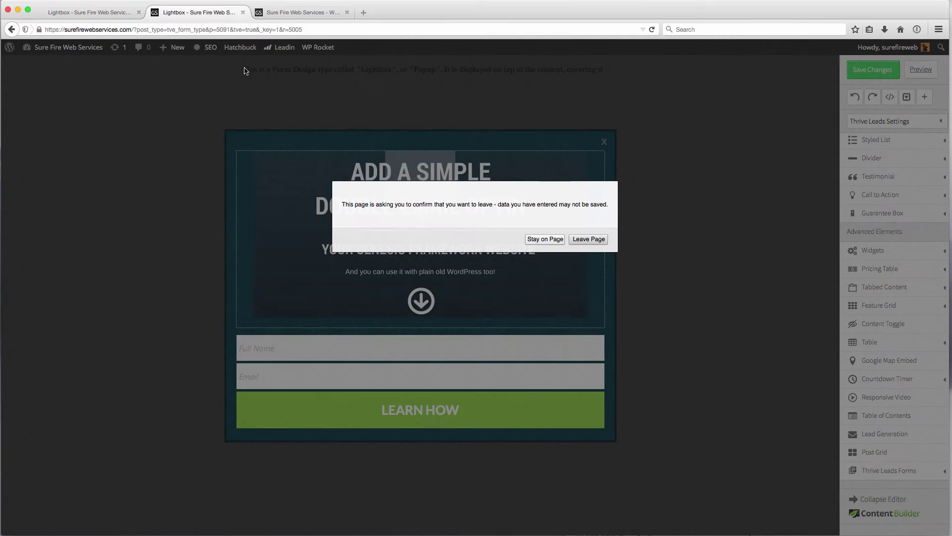
click(585, 239)
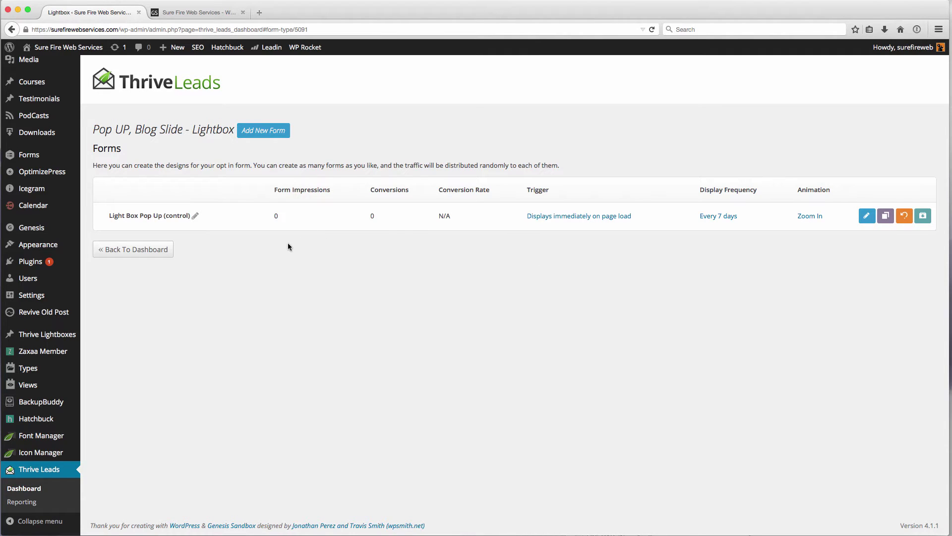
Reopen the Light Box Pop Up design, replace the sign-up form's autoresponder code with the copied Hatchbuck form code, and generate its fields.
click(867, 215)
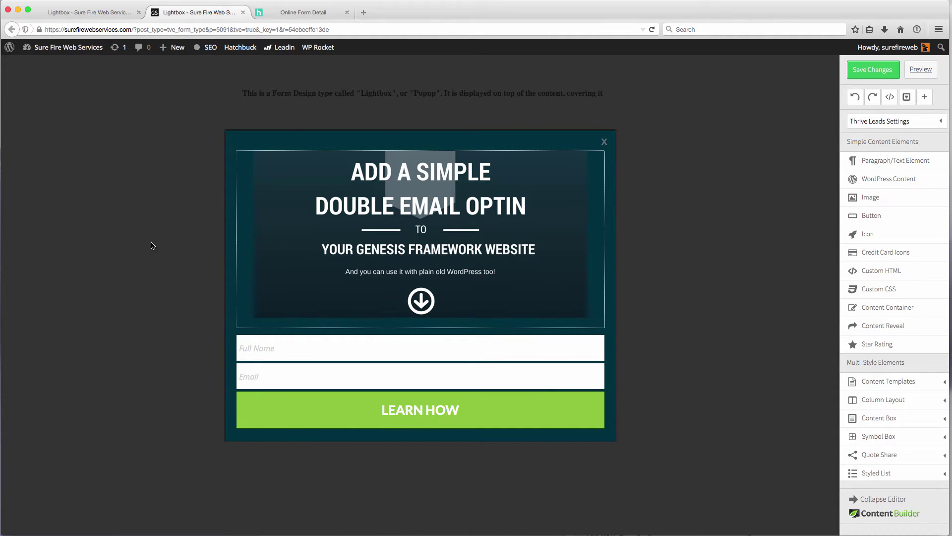
click(264, 349)
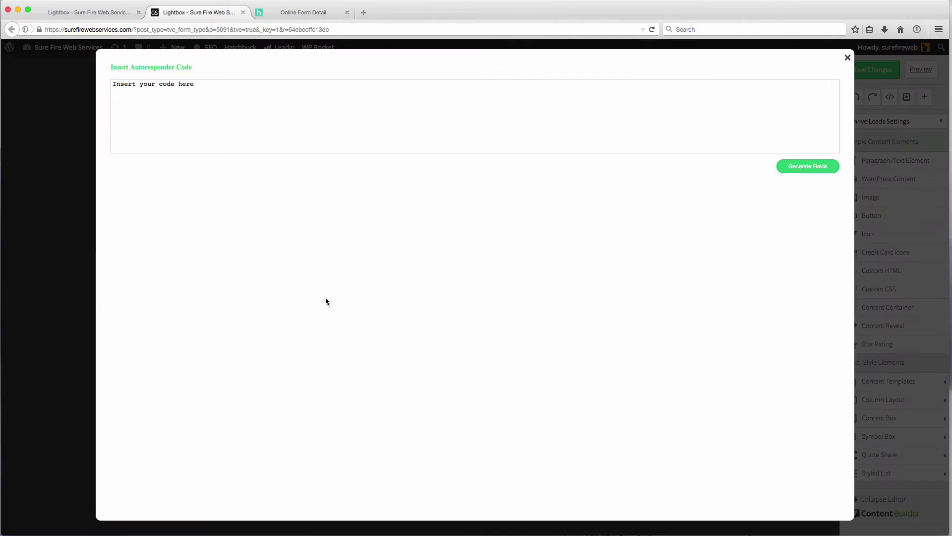
drag(209, 90, 81, 84)
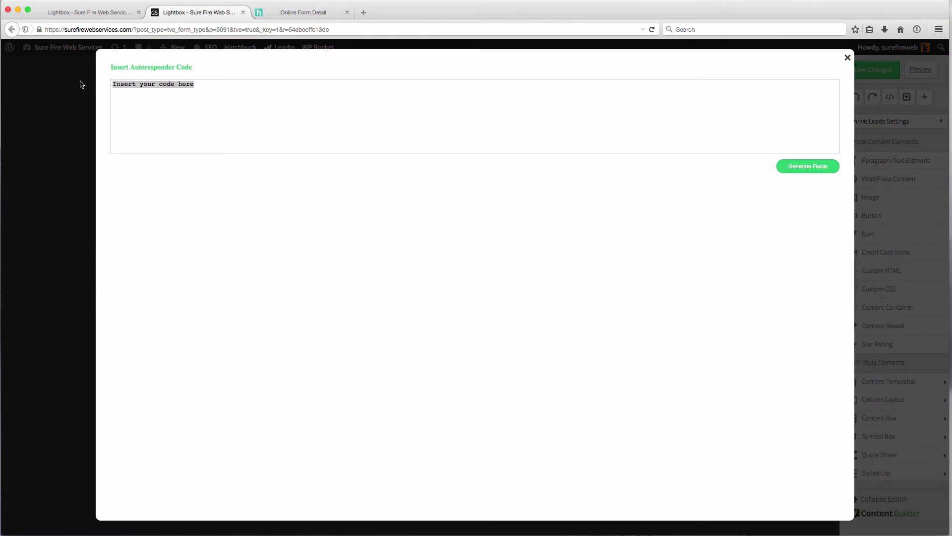
key(super+v)
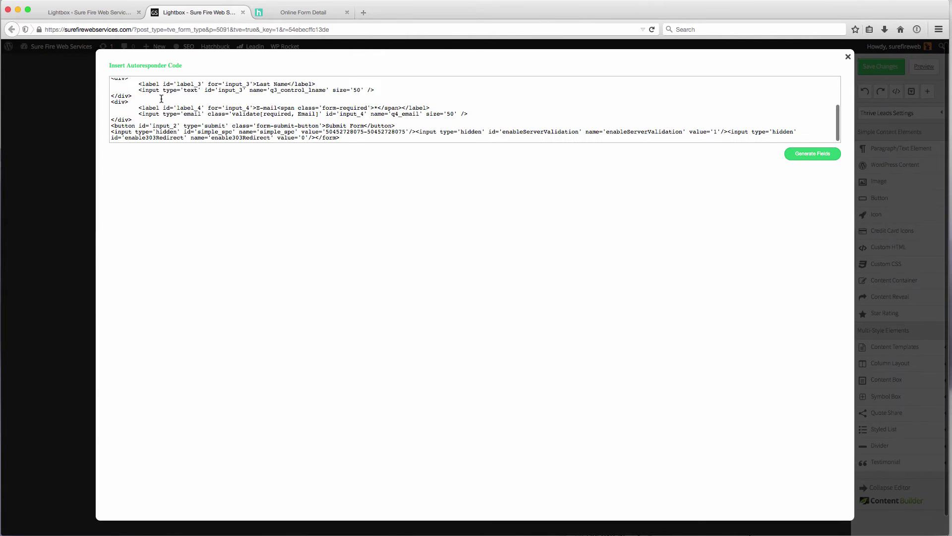
scroll(331, 137, up, 5)
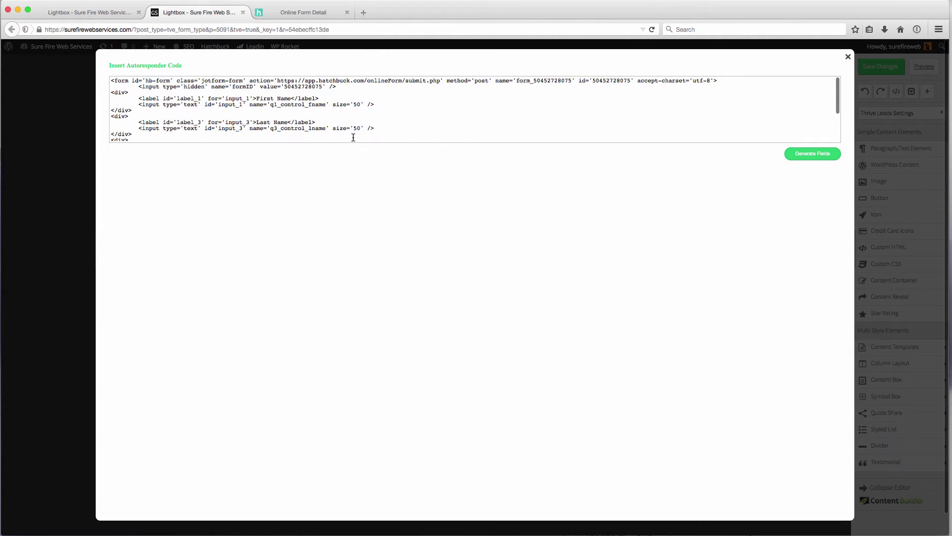
scroll(353, 138, down, 5)
click(813, 155)
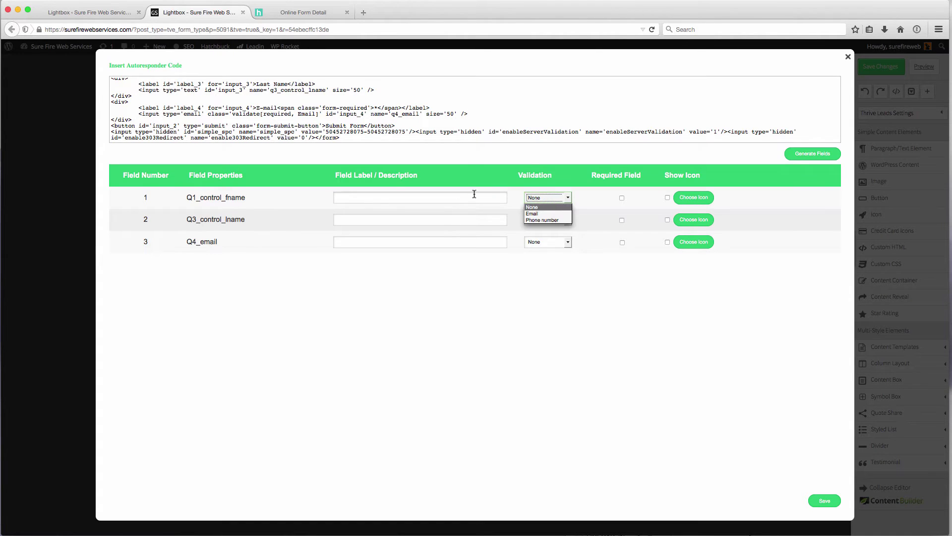
Label the generated fields First Name, Last Name and Email, make Email required, and save the form.
click(452, 197)
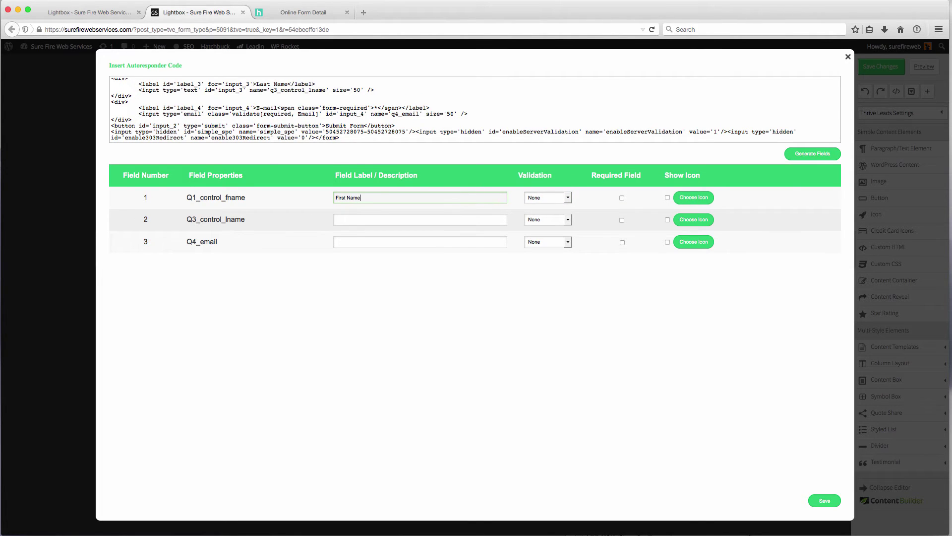
click(419, 216)
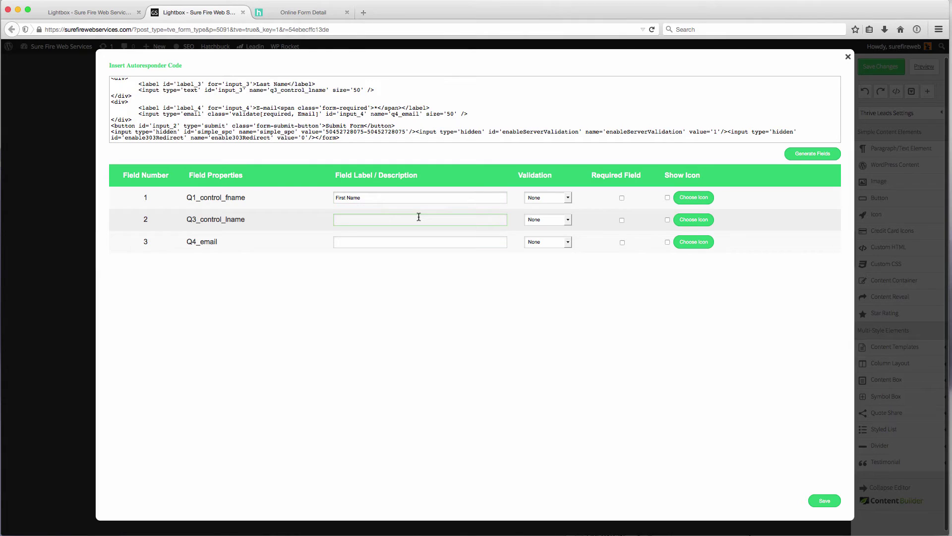
text(Last Name)
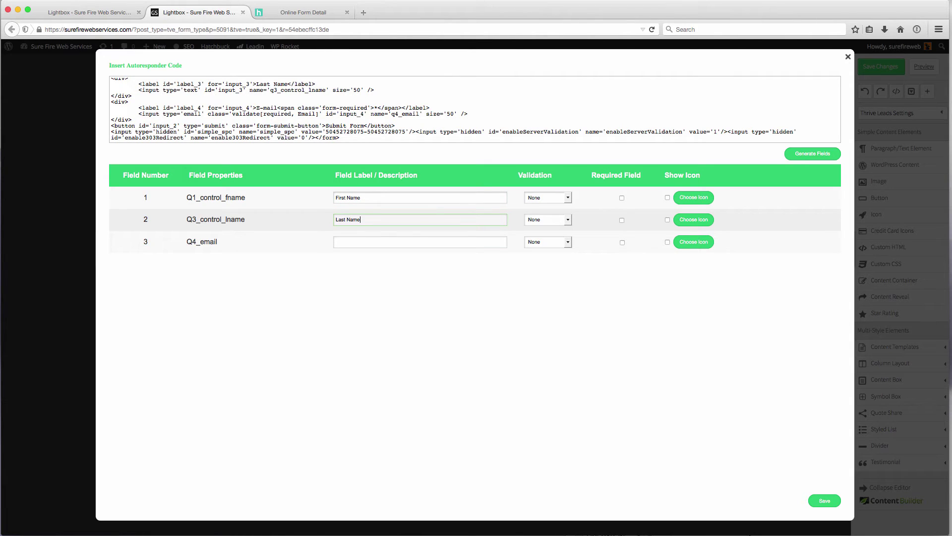
click(359, 239)
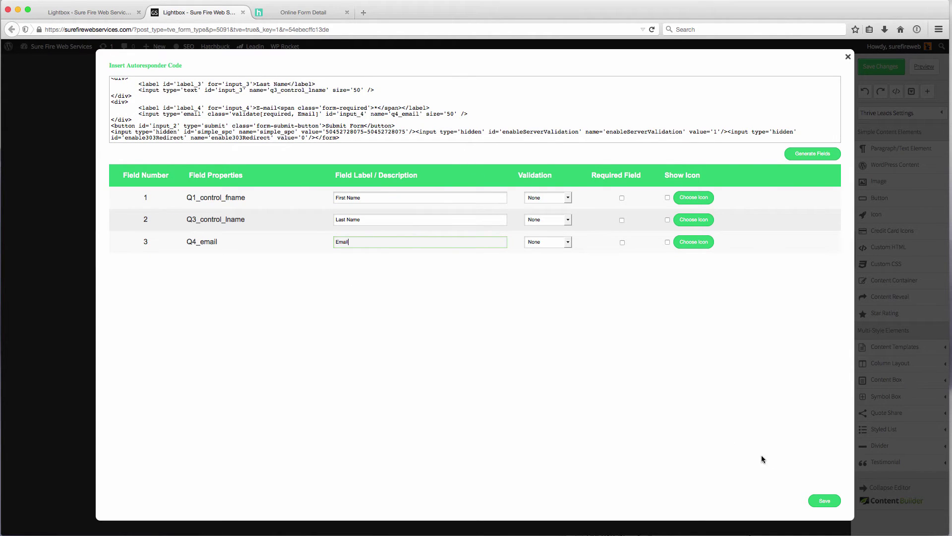
click(828, 501)
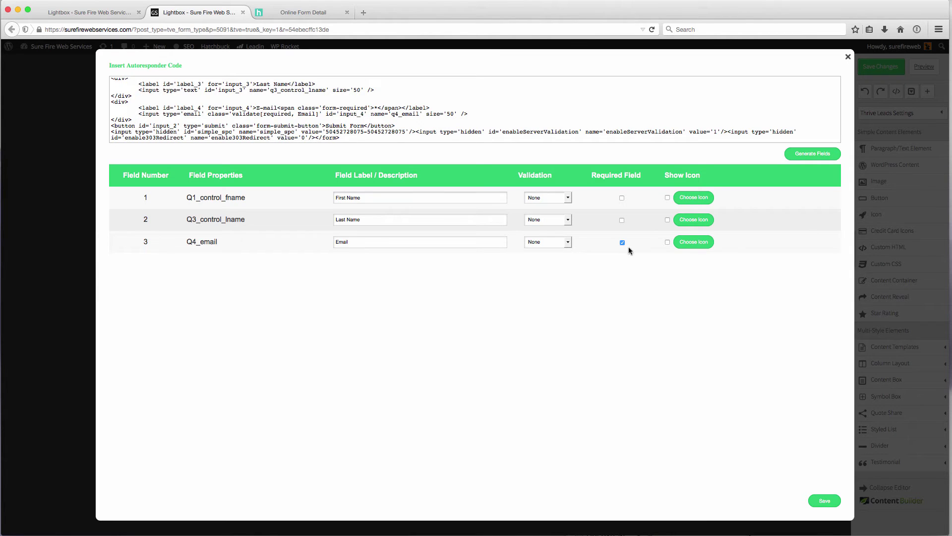
click(826, 501)
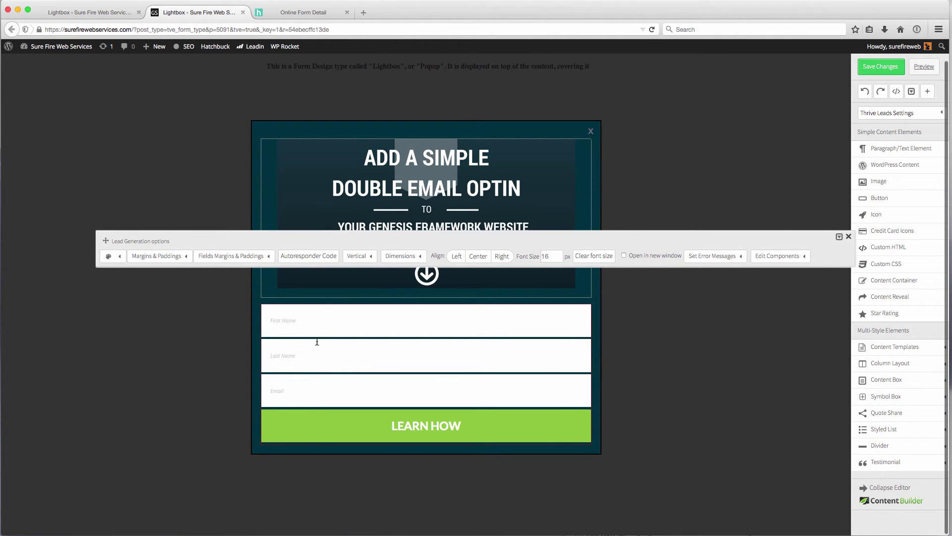
Delete the Last Name block from the form's autoresponder code and regenerate the fields.
click(314, 256)
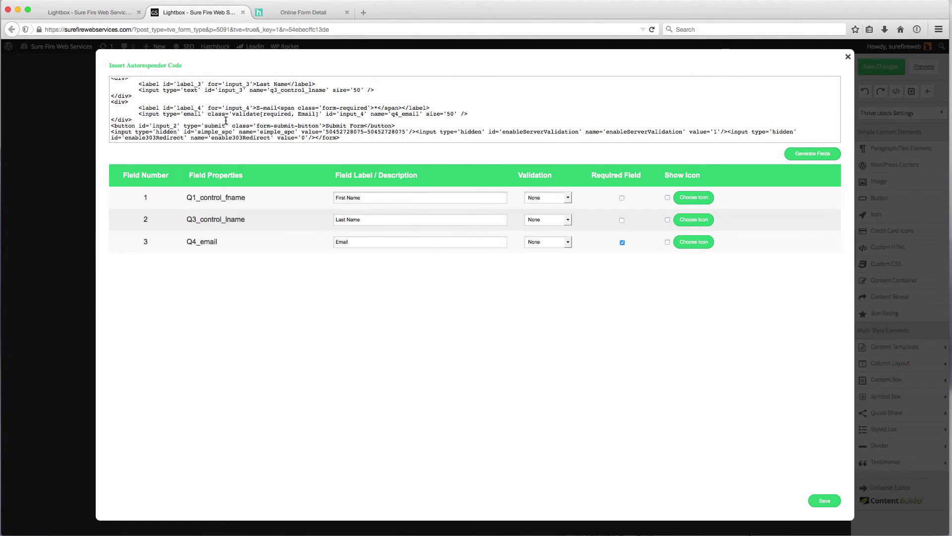
scroll(172, 108, up, 3)
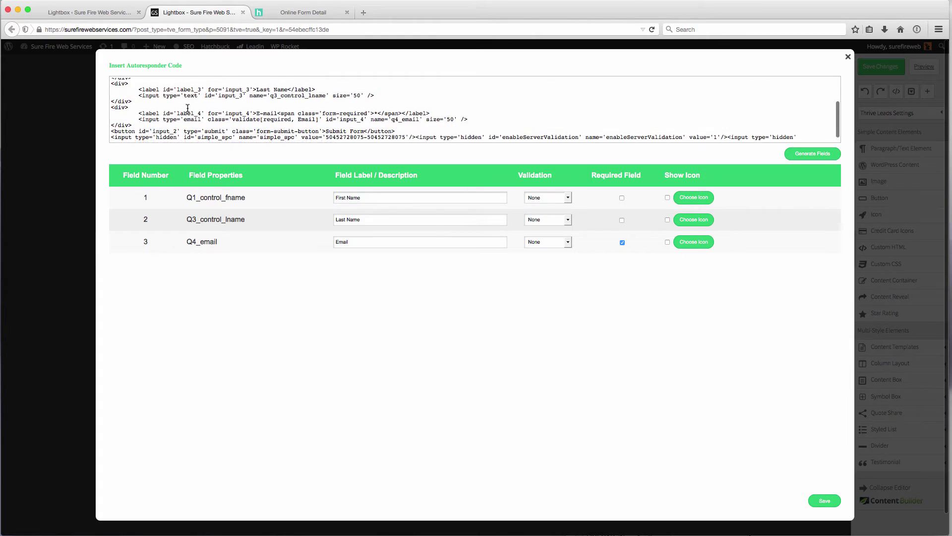
scroll(153, 100, down, 2)
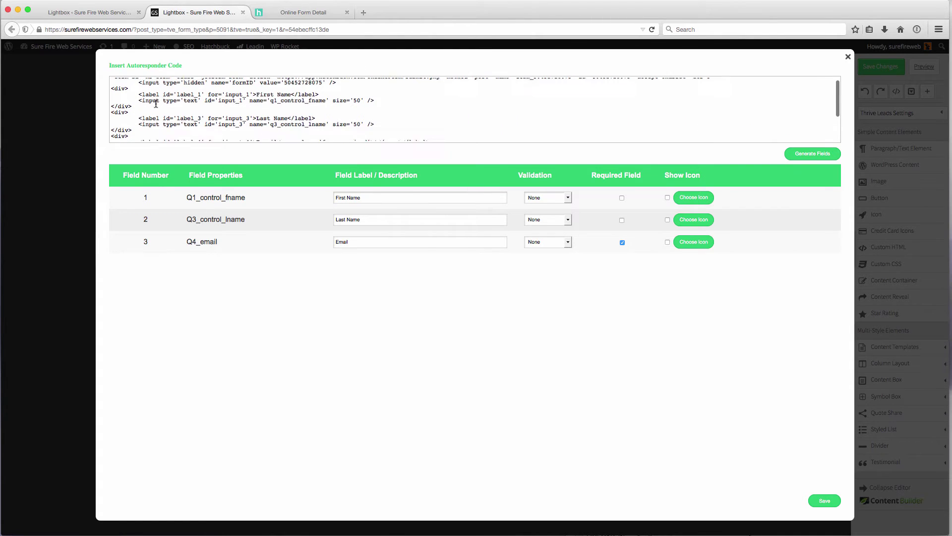
drag(138, 111, 258, 109)
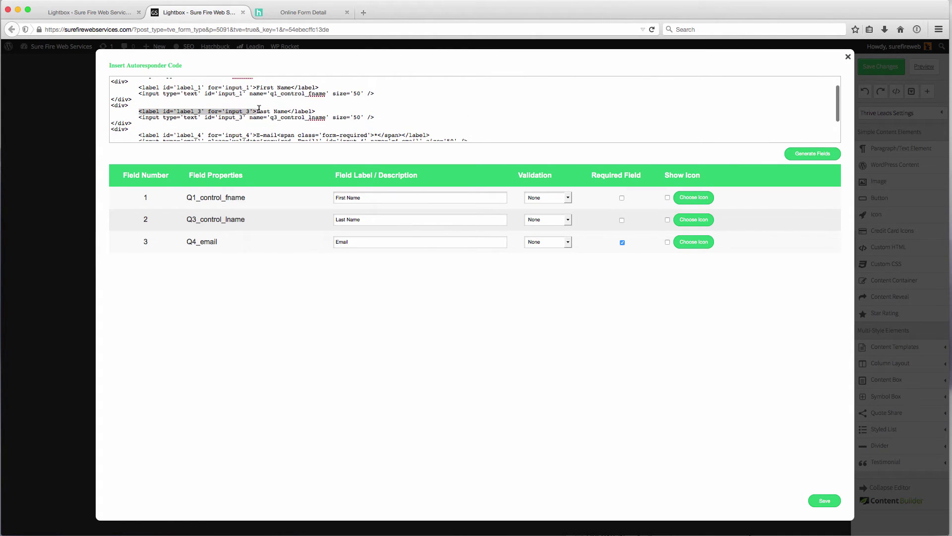
click(263, 111)
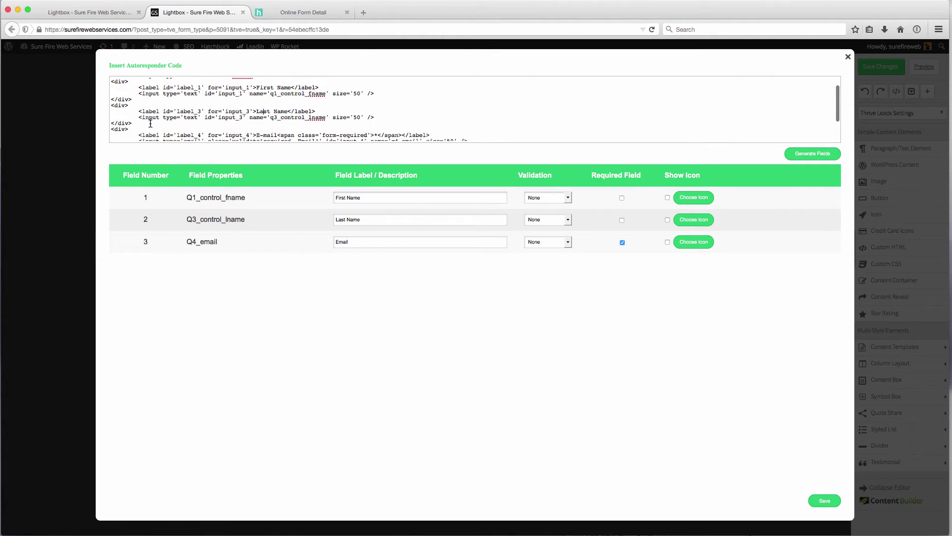
drag(150, 124, 110, 105)
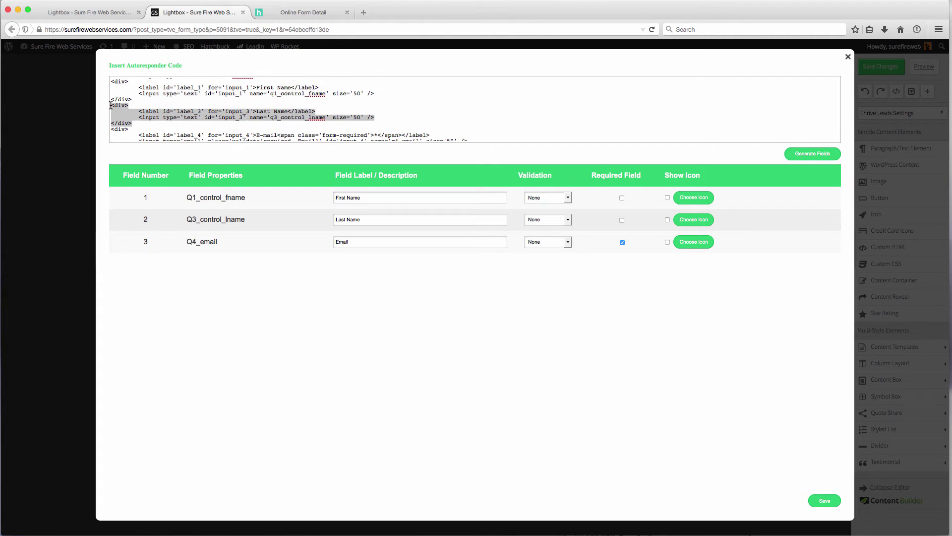
key(BackSpace)
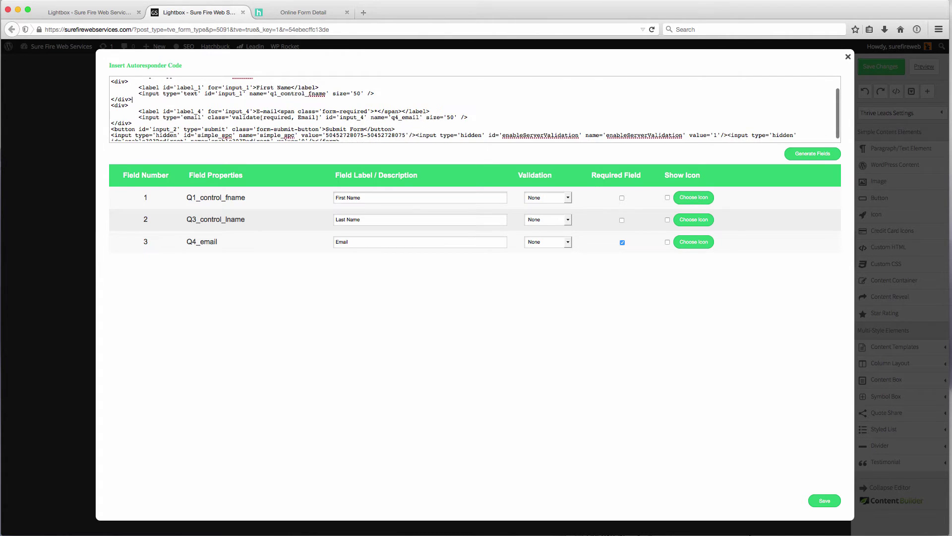
click(803, 154)
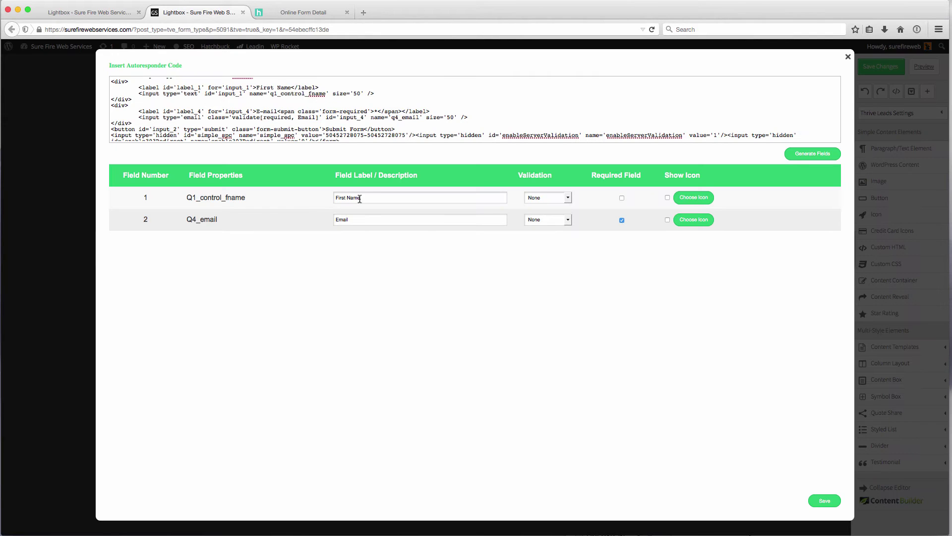
Keep the First Name and Email labels, save the two-field form, and save the lightbox design.
click(360, 199)
drag(368, 198, 333, 197)
click(355, 219)
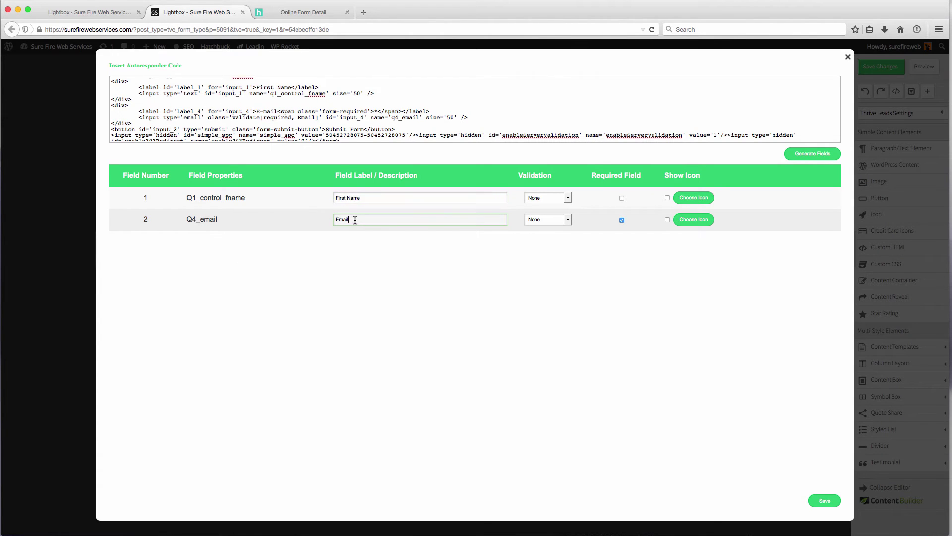
click(357, 270)
click(825, 500)
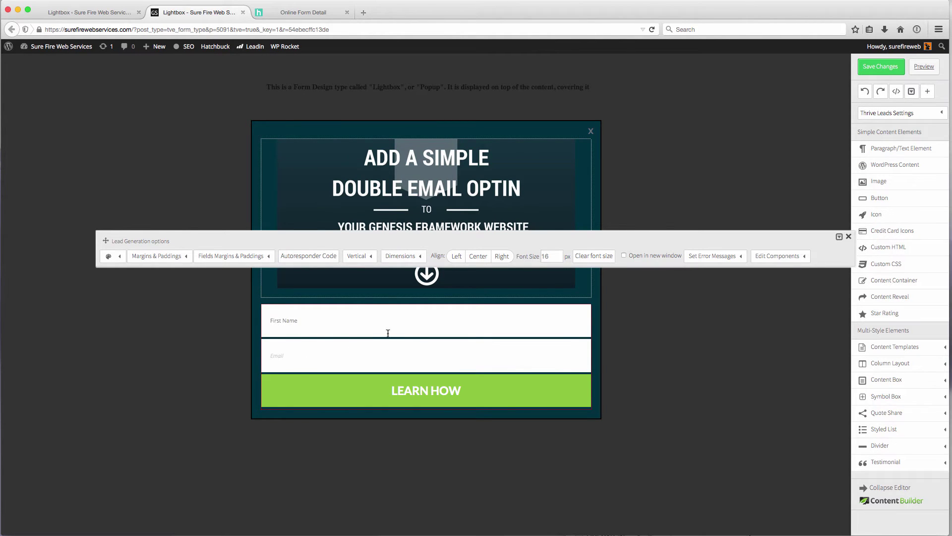
click(880, 67)
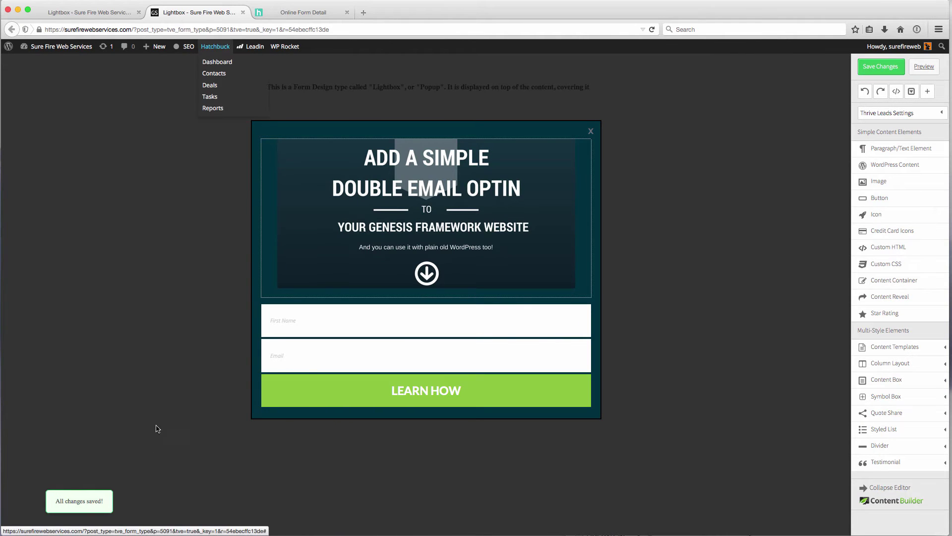
Close the lightbox editor and return to the Thrive Leads dashboard.
click(243, 13)
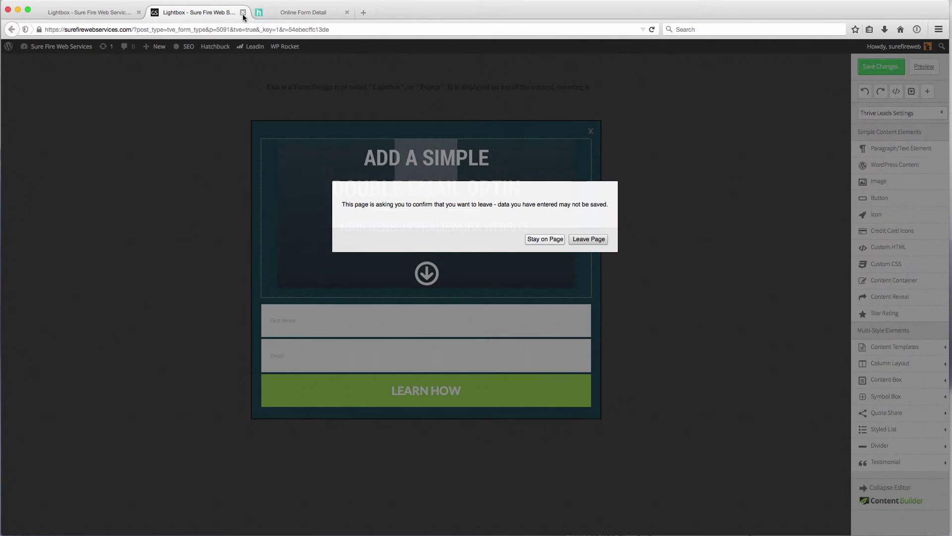
click(590, 239)
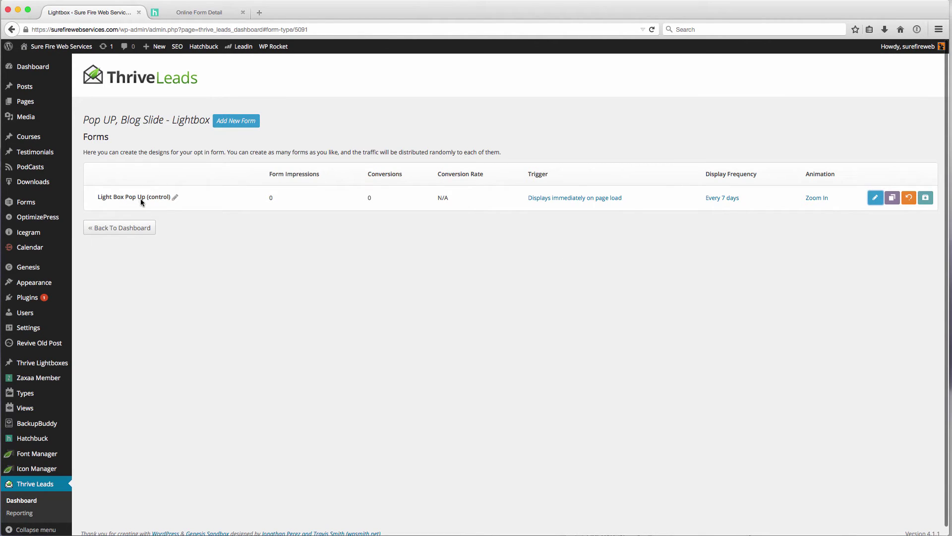
click(129, 232)
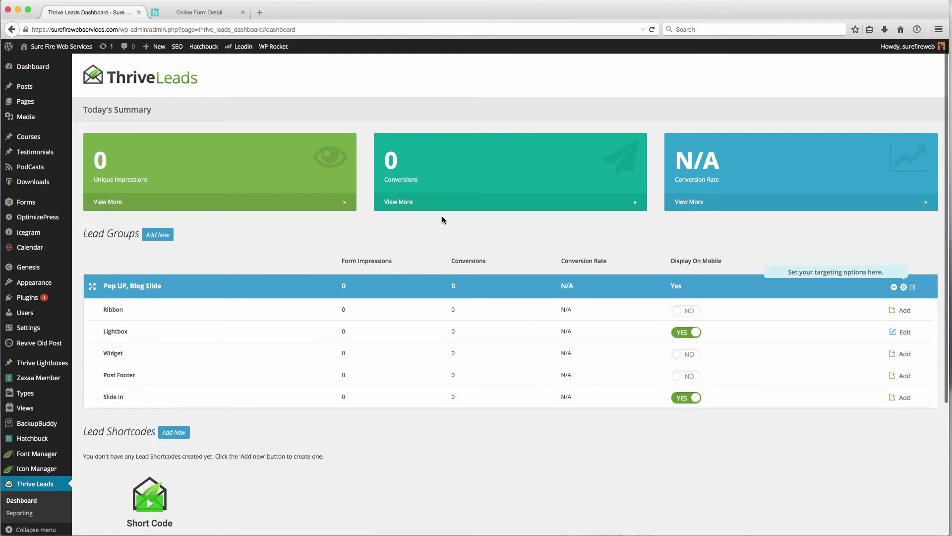
Add a Slide in form named "Blog Post Slide In" to the Pop UP, Blog Slide lead group.
scroll(377, 236, down, 1)
scroll(101, 234, down, 1)
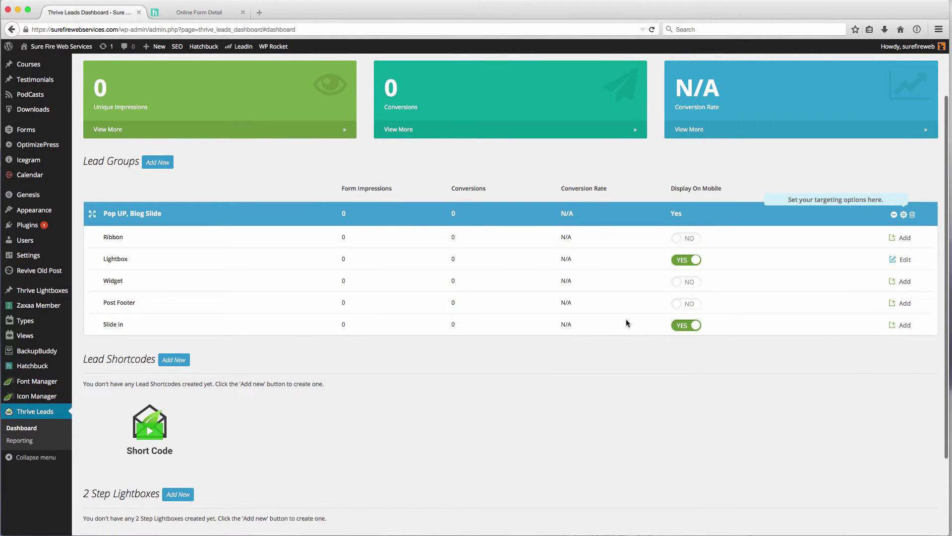
click(901, 324)
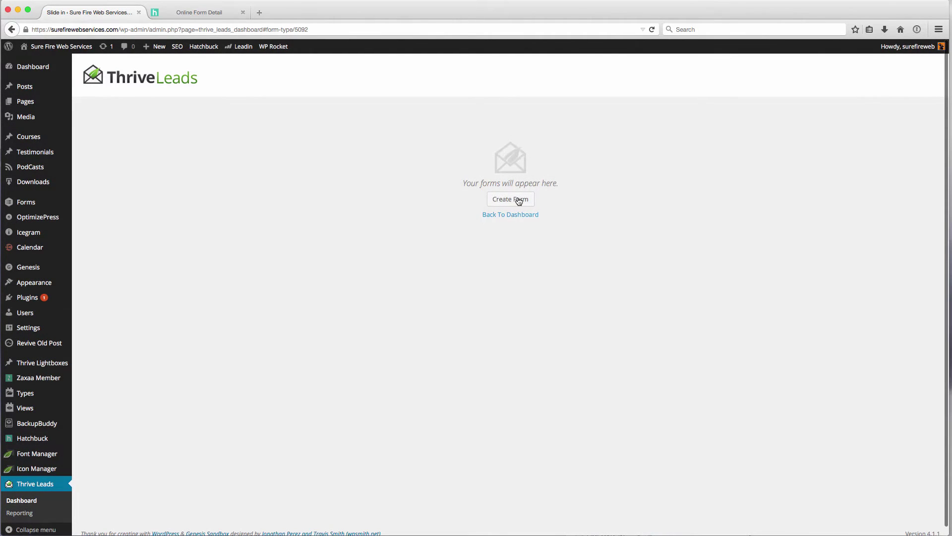
click(519, 200)
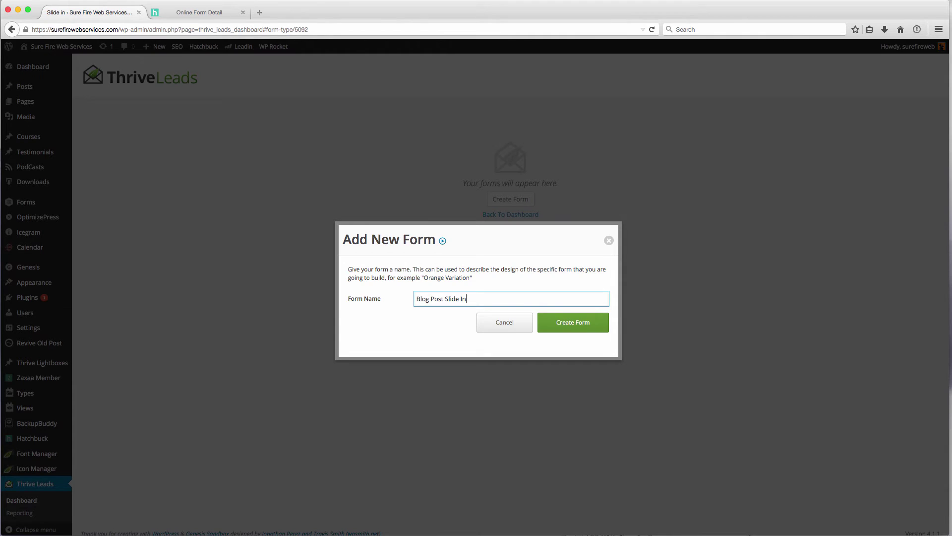
click(584, 325)
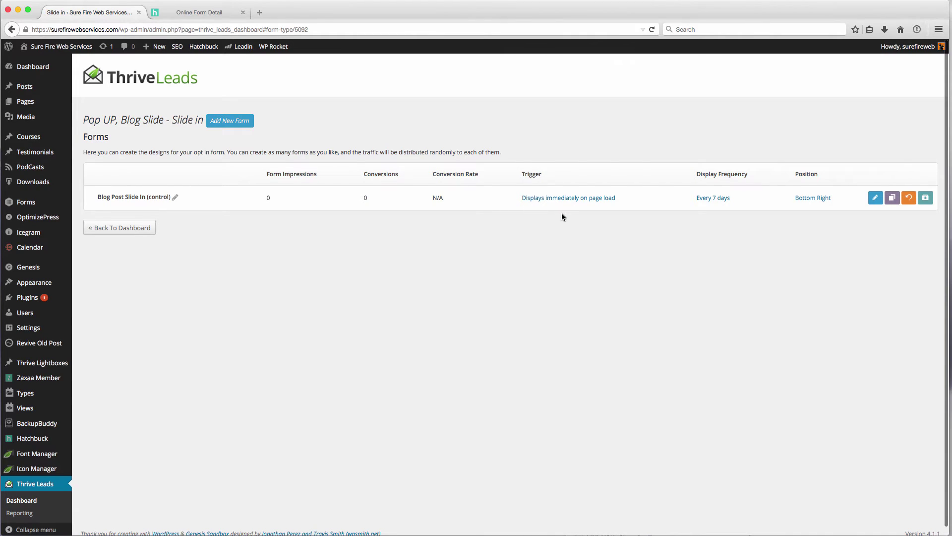
Open the Blog Post Slide In form's design and apply the Slide in Set 008 template.
click(876, 199)
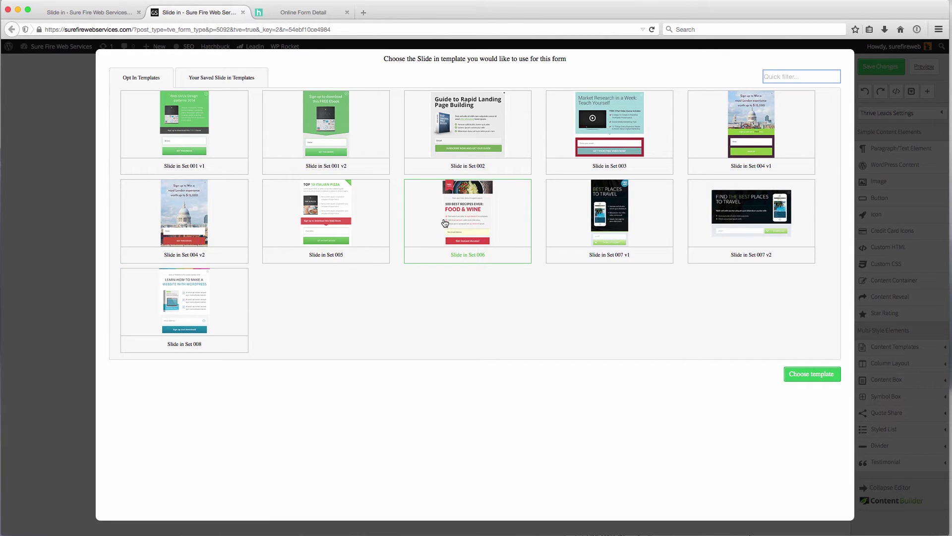
click(324, 211)
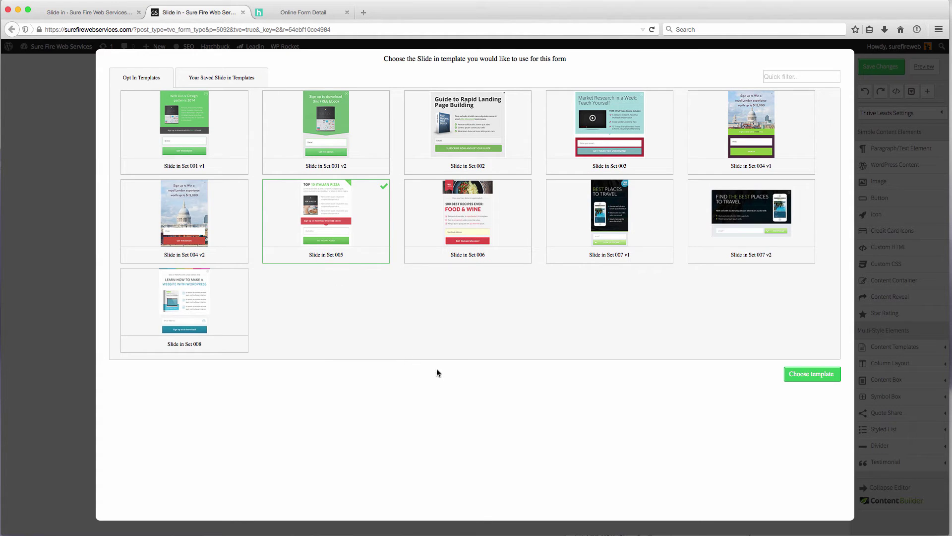
click(182, 291)
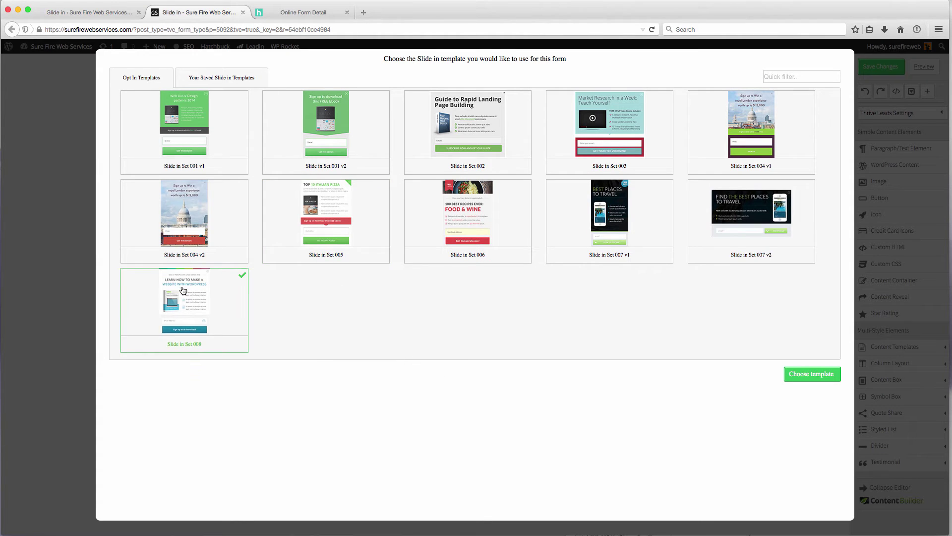
click(802, 379)
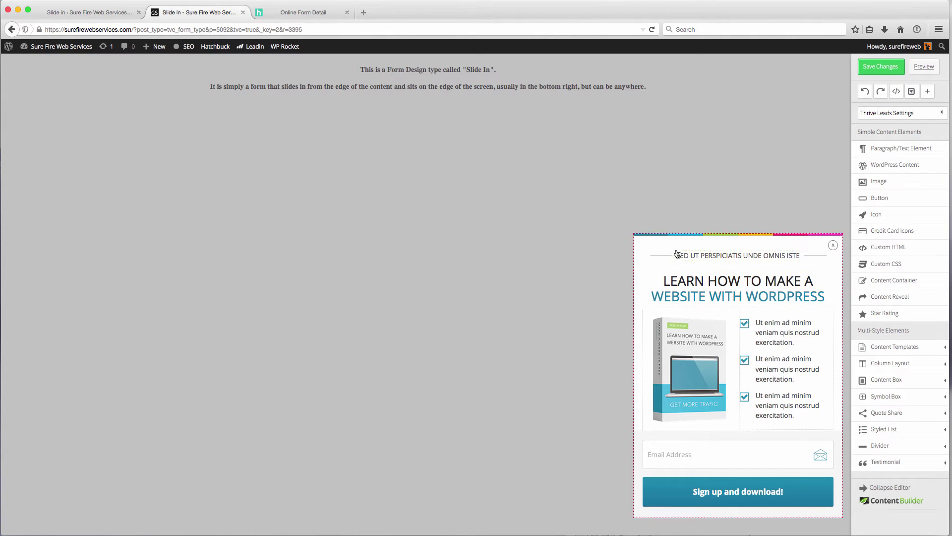
Replace the small line above the slide-in's headline with "Are You Liking Our Posts?".
click(745, 259)
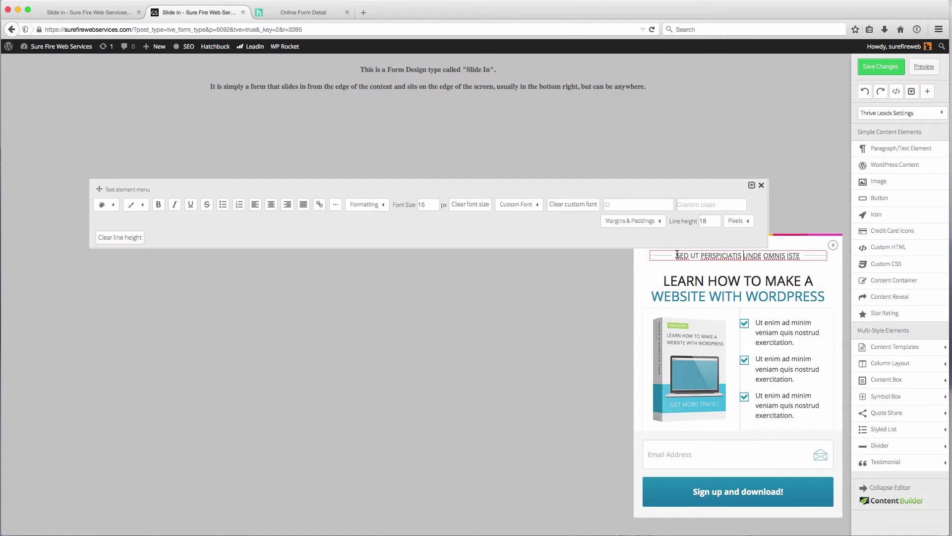
drag(677, 255, 801, 255)
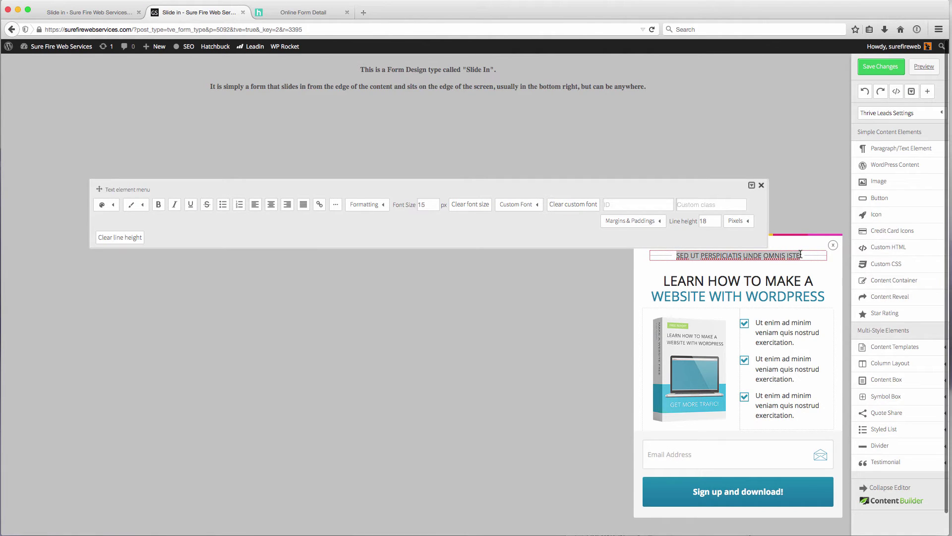
text(A)
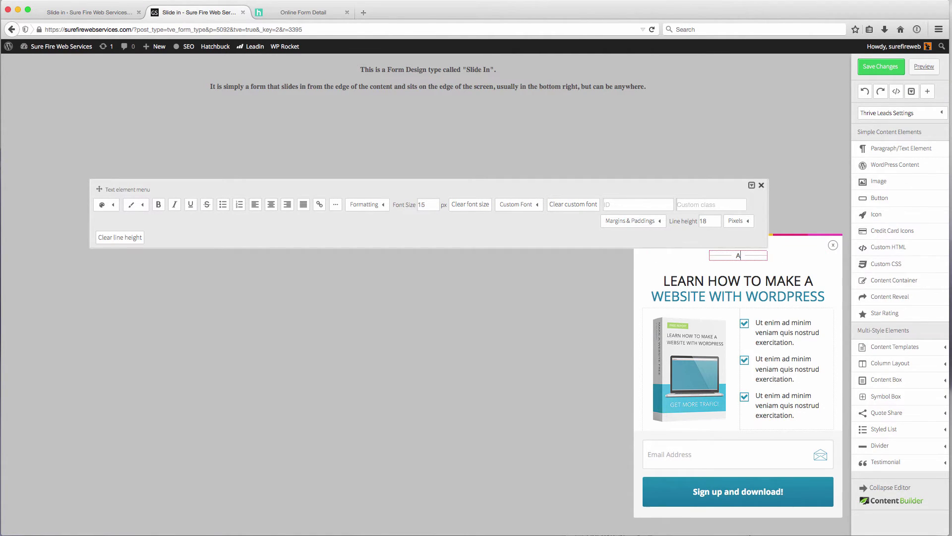
text(re You Liking Our Posts?)
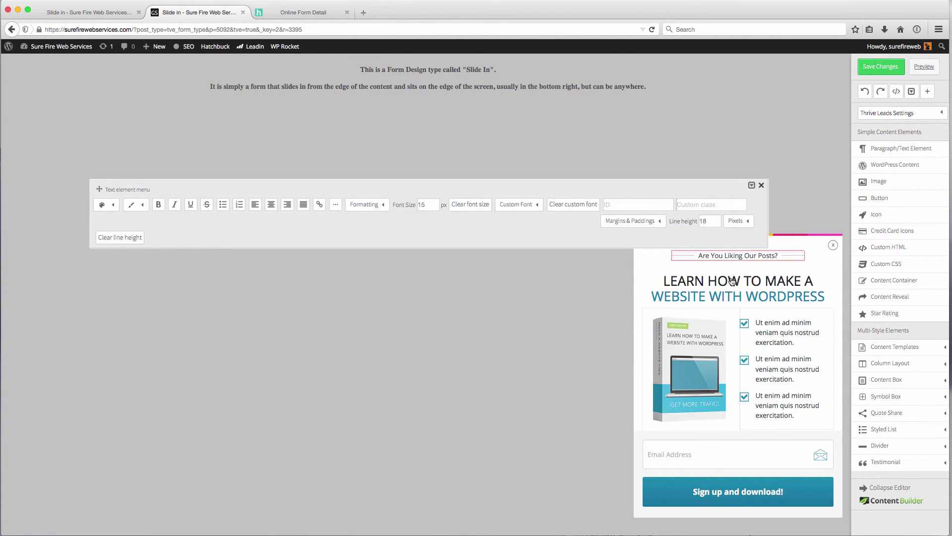
key(Escape)
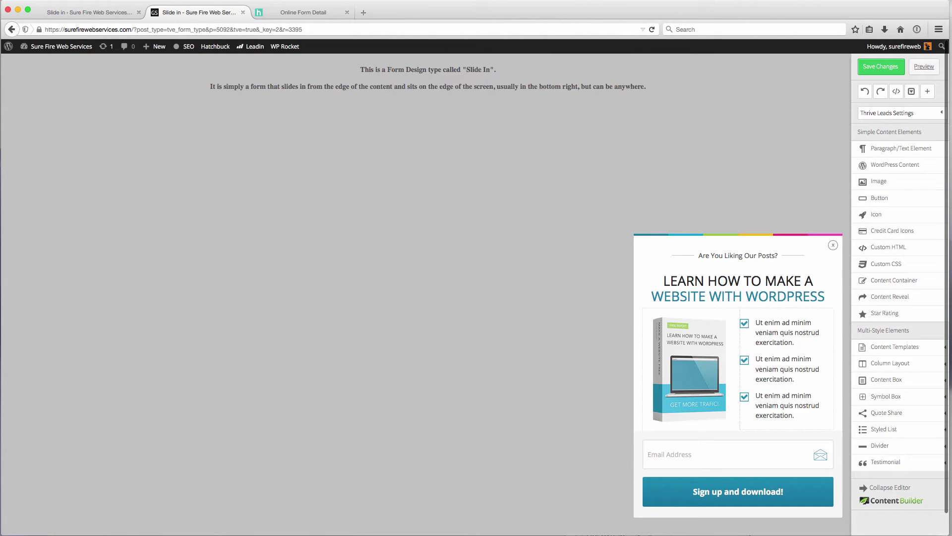
In a new private browser window, go to surefirewebservices.com, open its blog, dismiss the pop-up and open the WP Editor post.
click(939, 29)
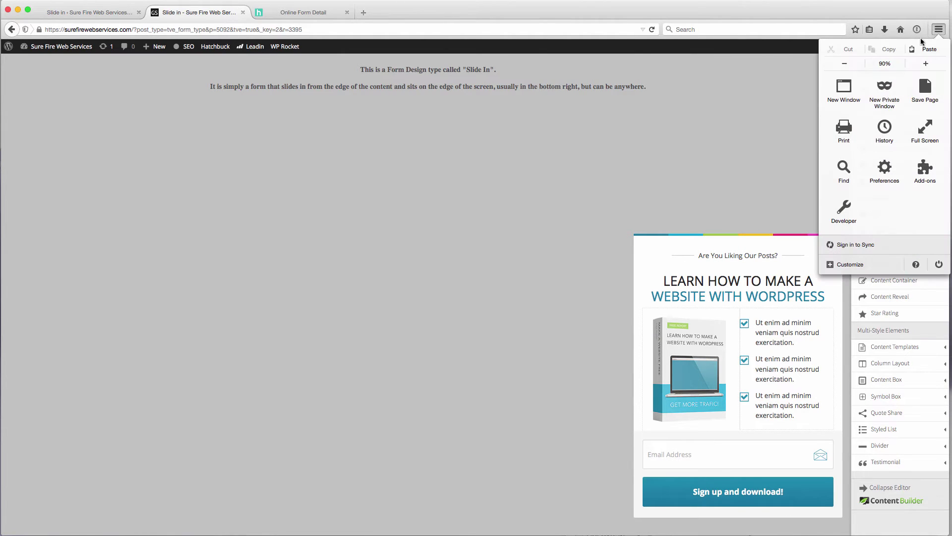
click(885, 89)
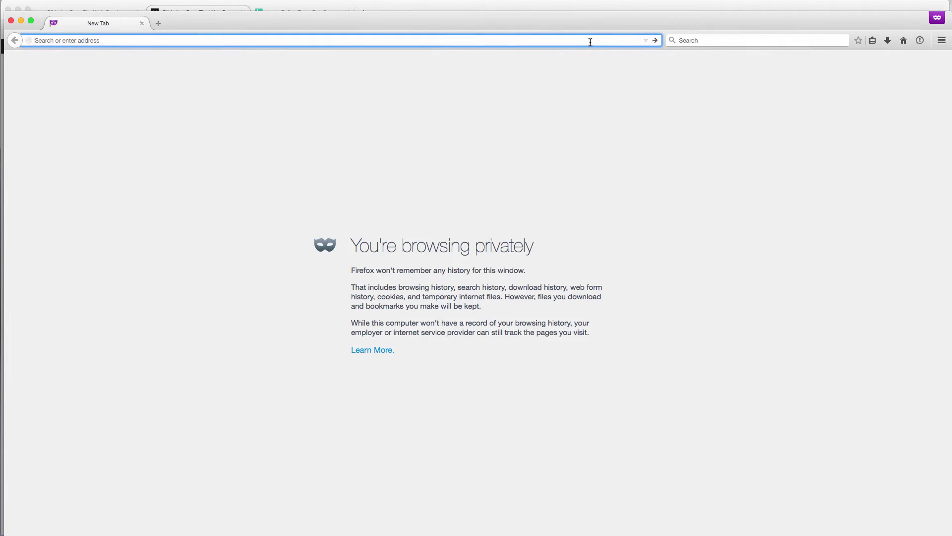
text(surefirewebservices.com/)
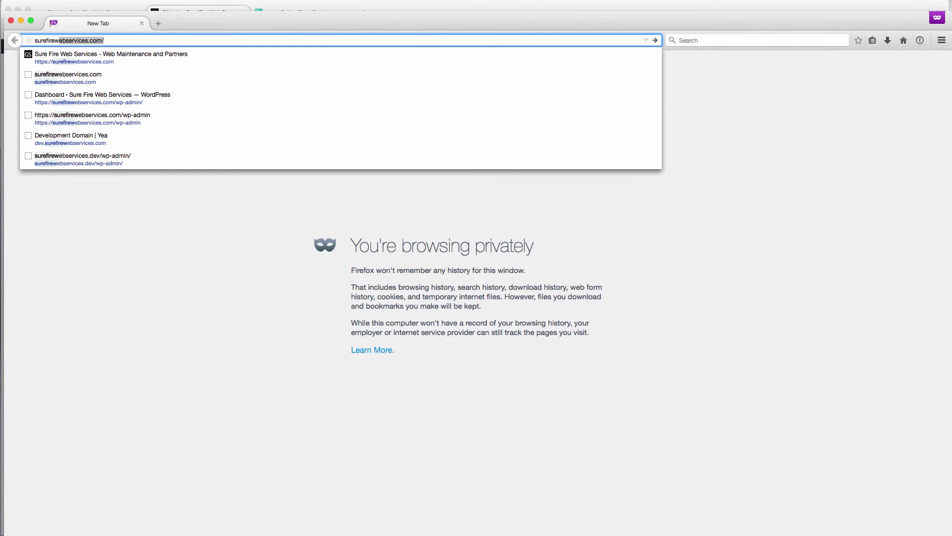
key(Return)
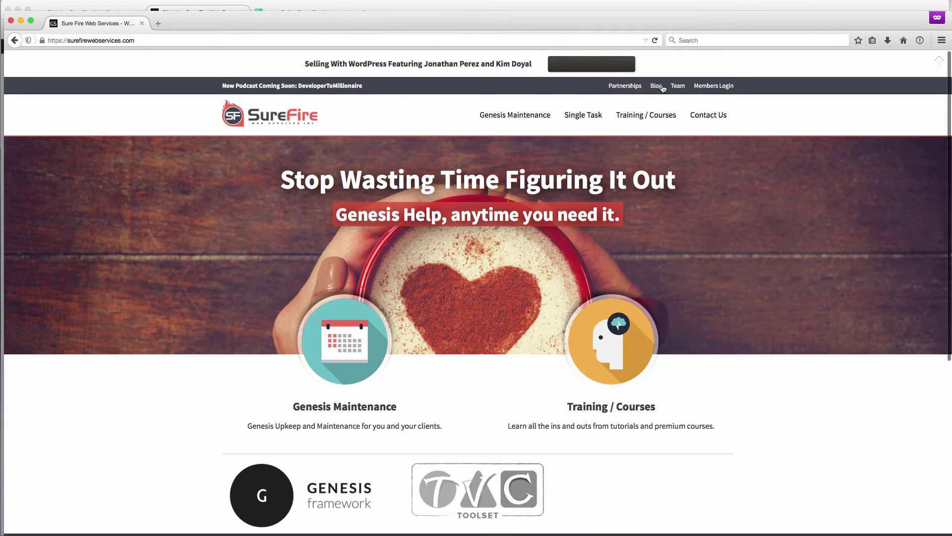
click(657, 86)
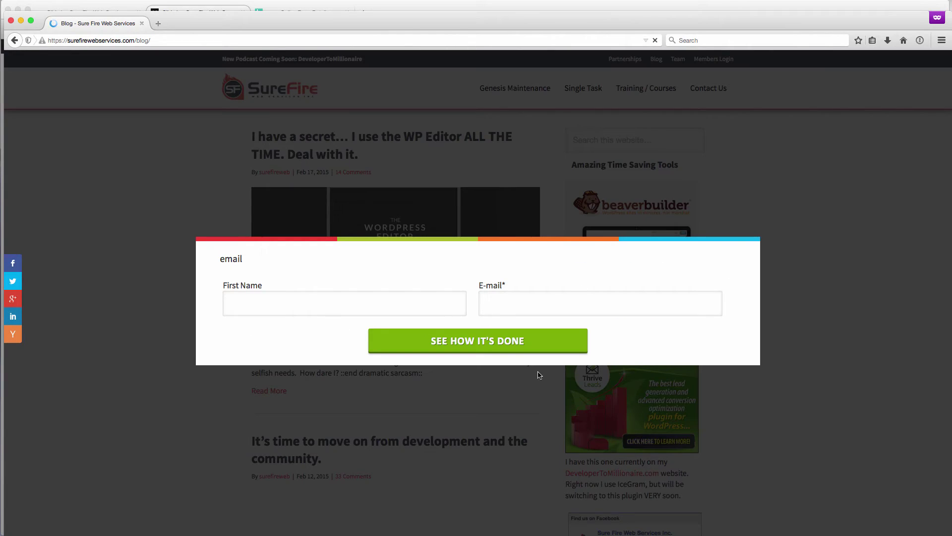
click(760, 128)
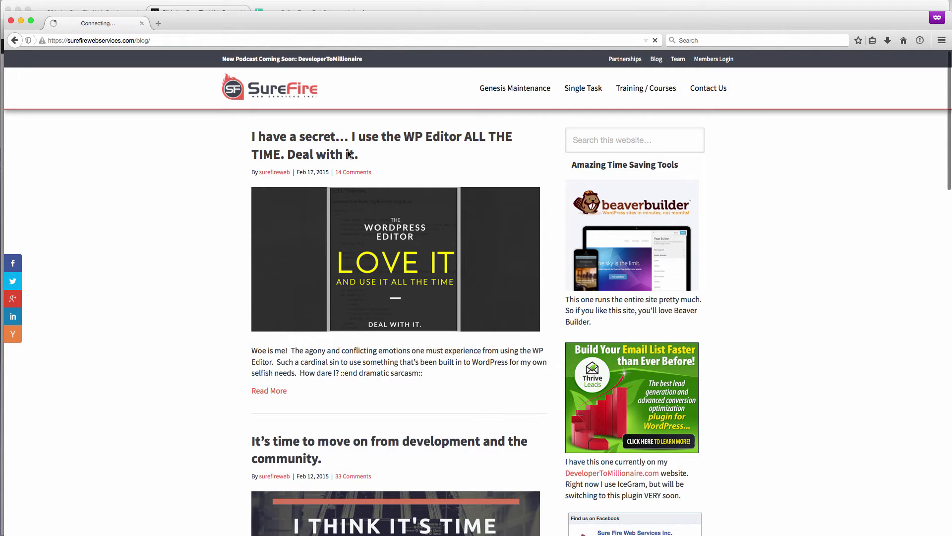
click(357, 172)
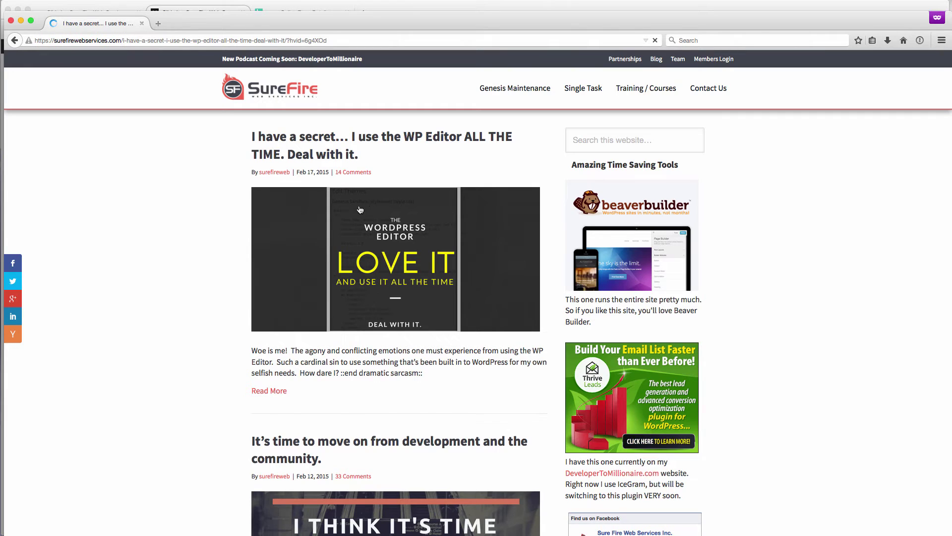
Copy the sign-up description from the post's existing "Like our posts?" slide-in, then close the private window.
scroll(174, 285, down, 1)
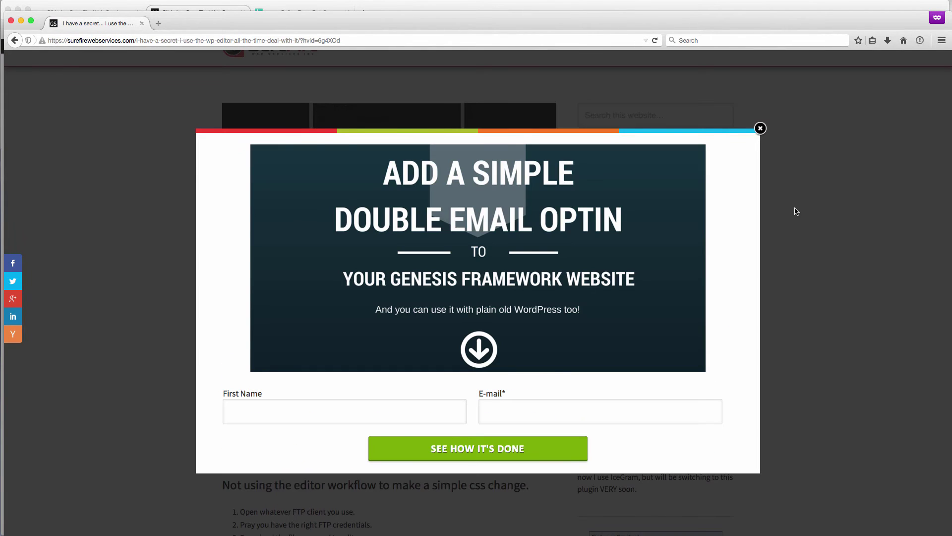
click(760, 128)
scroll(204, 203, down, 15)
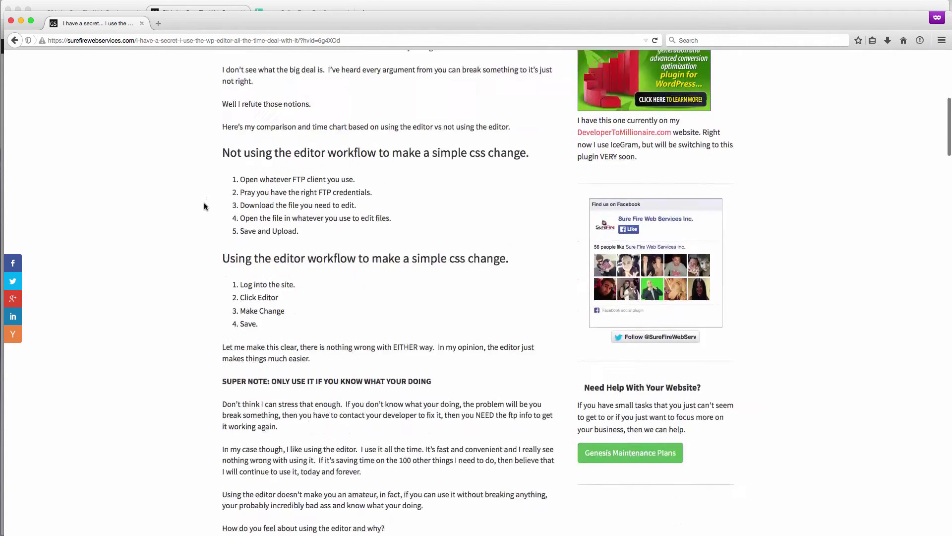
scroll(199, 207, down, 10)
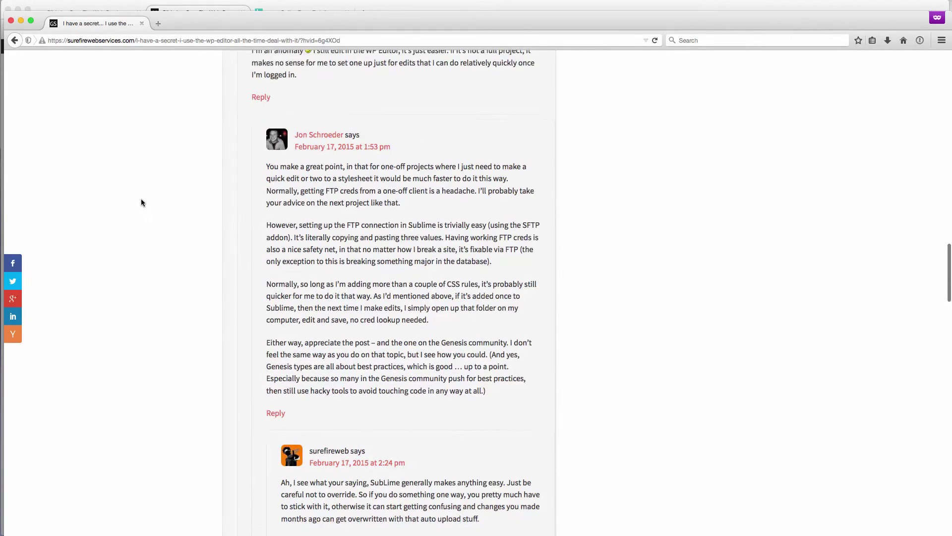
scroll(141, 203, down, 12)
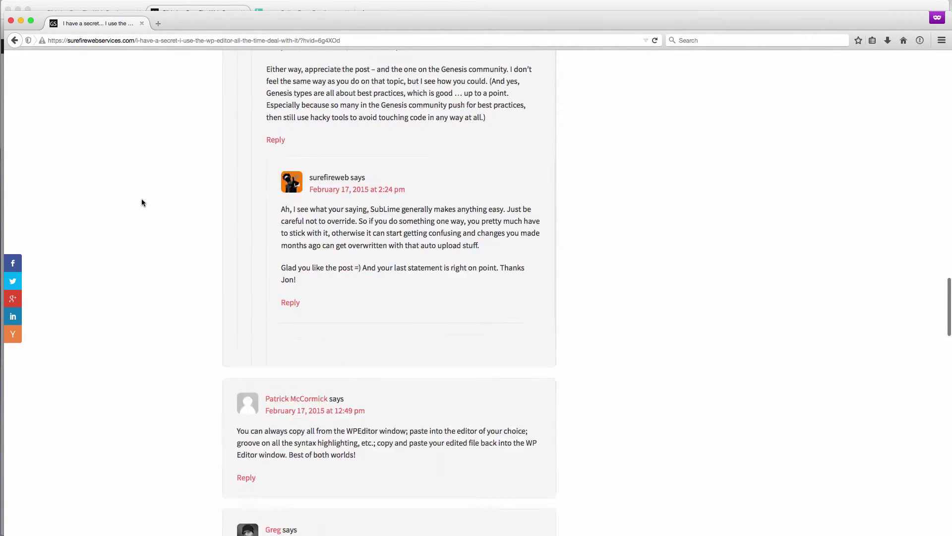
scroll(142, 202, down, 2)
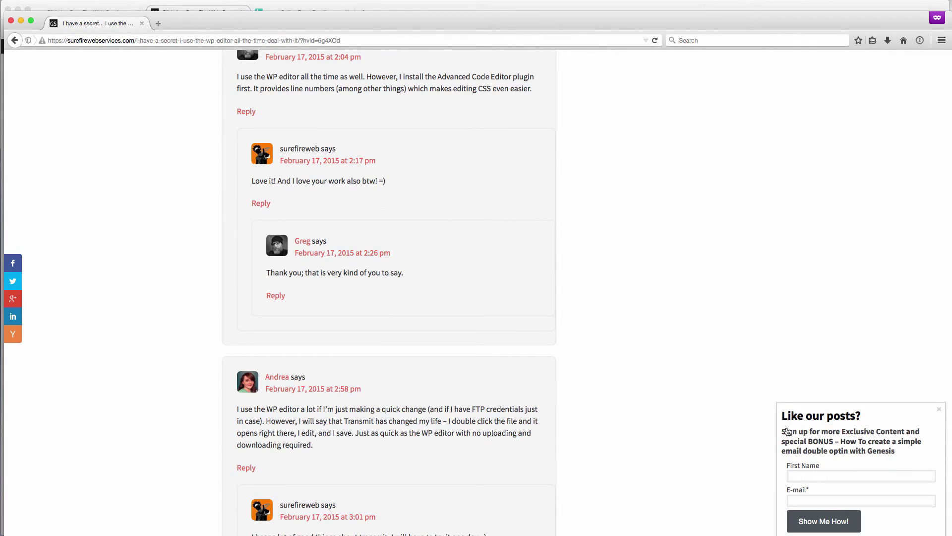
drag(782, 430, 899, 449)
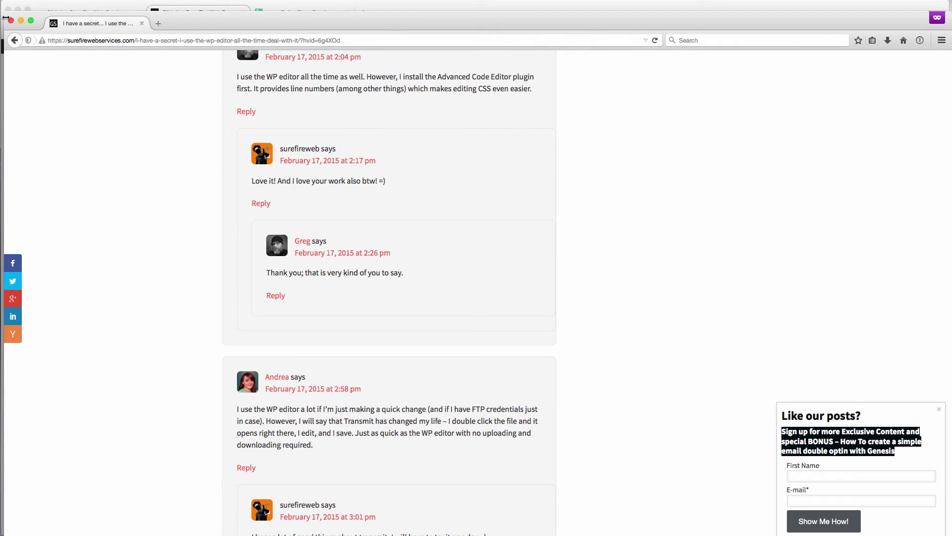
click(11, 20)
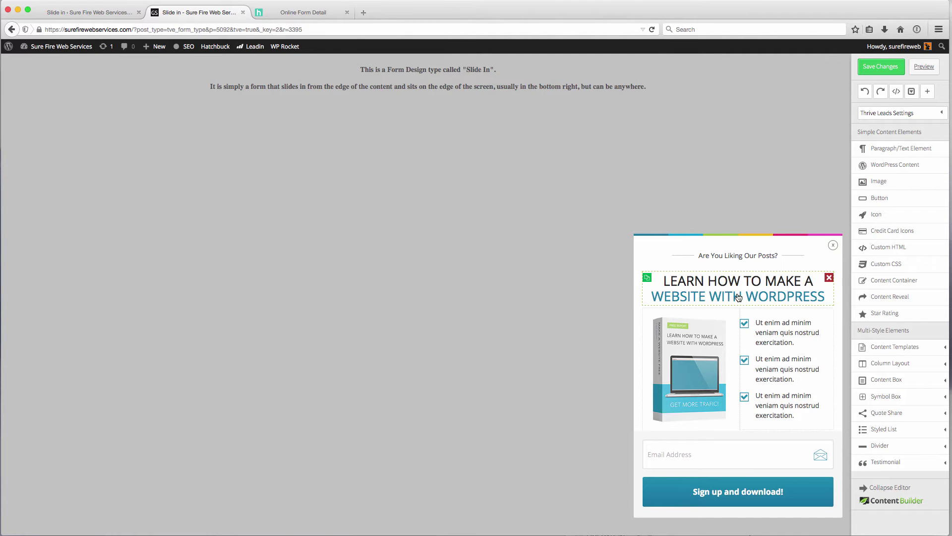
Replace "LEARN HOW TO MAKE A" in the slide-in's headline with the copied sign-up description.
click(710, 285)
drag(665, 280, 823, 291)
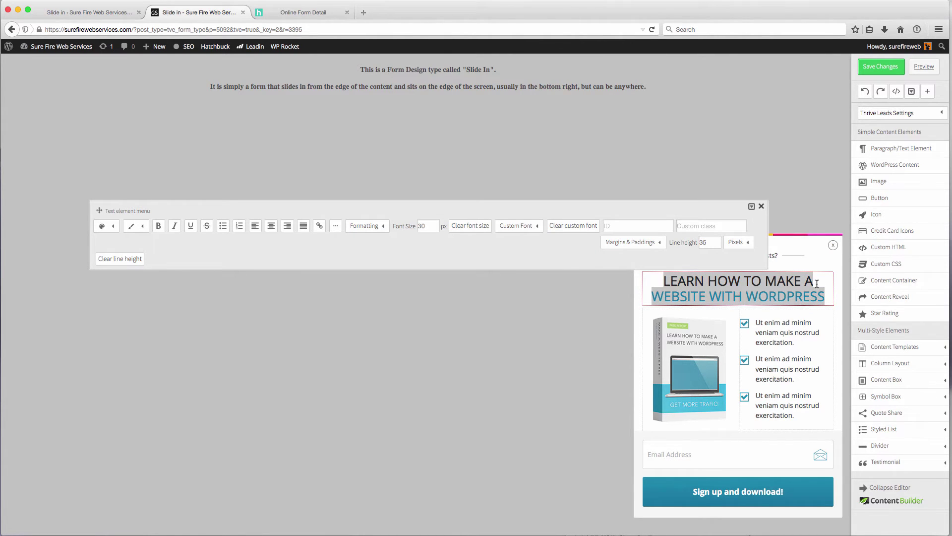
click(813, 280)
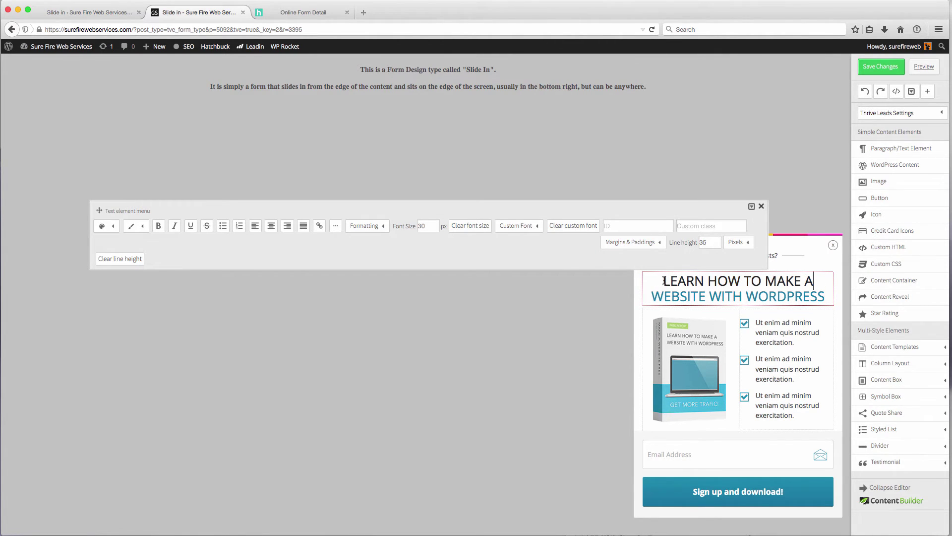
drag(664, 281, 811, 279)
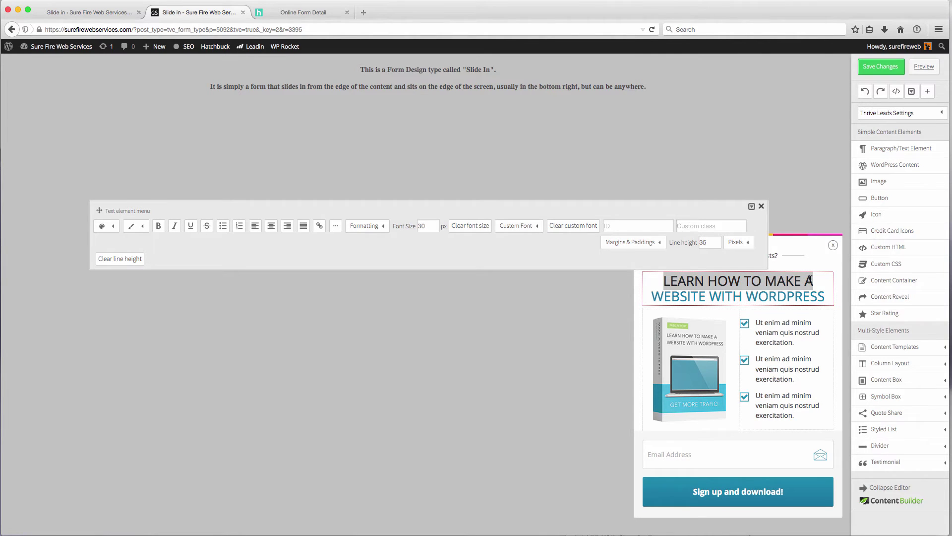
key(super+v)
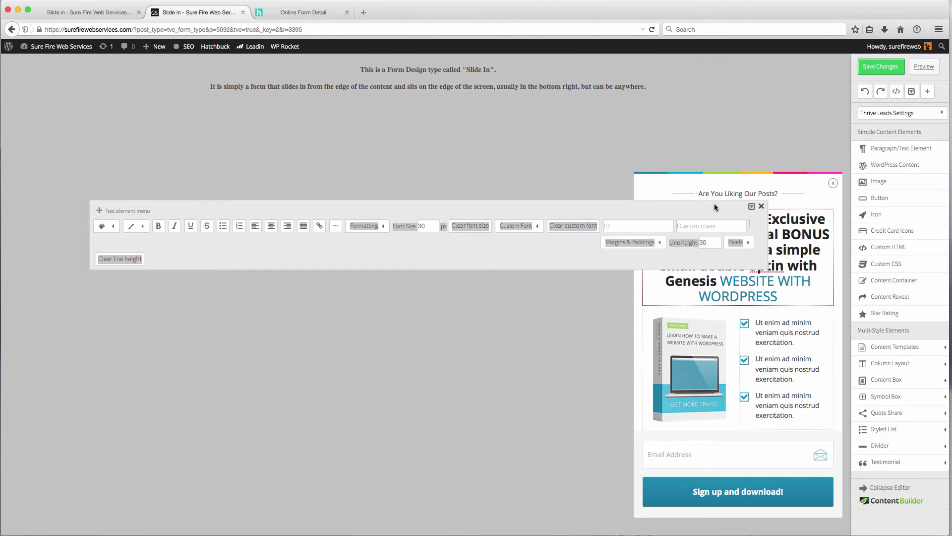
Move the text element menu off the form and replace the headline's blue text with "How To Create A Simple Email Double Optin with Gensis".
drag(100, 210, 107, 103)
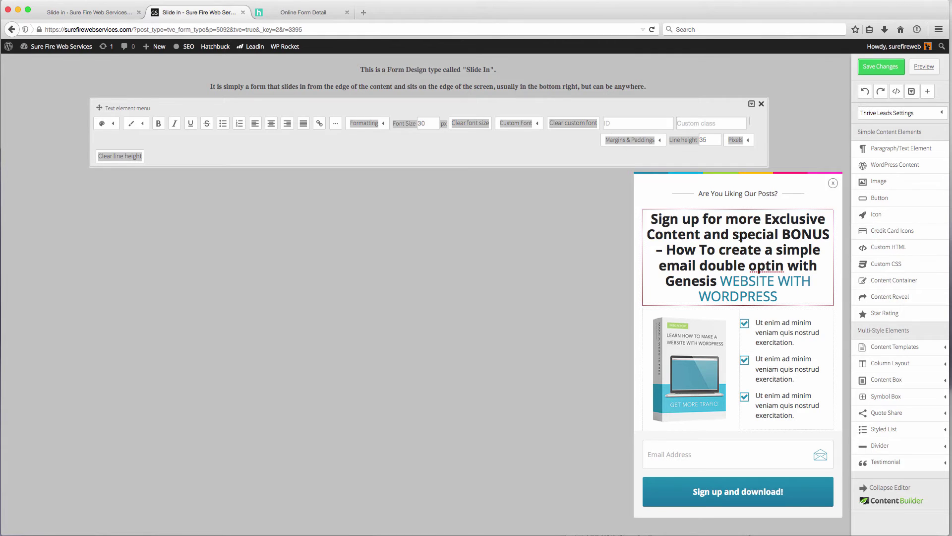
click(670, 249)
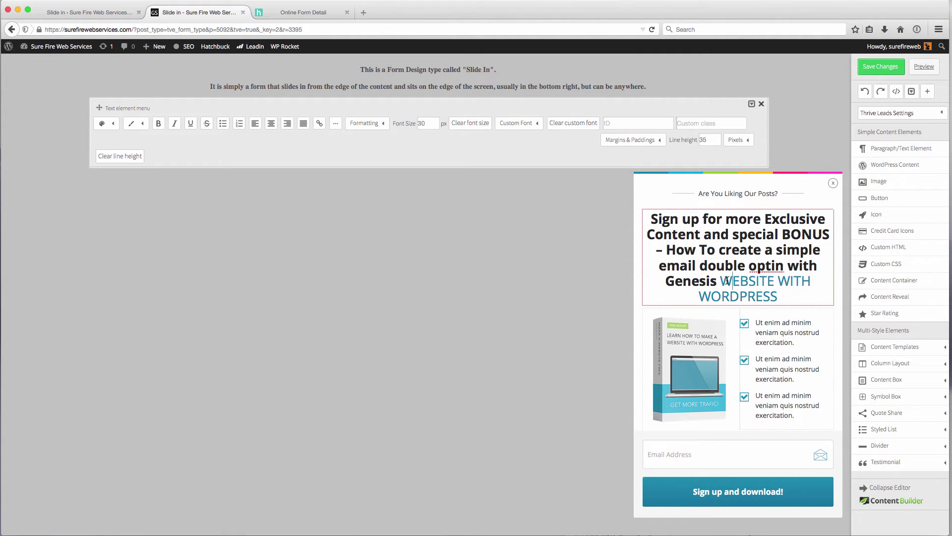
drag(722, 281, 776, 292)
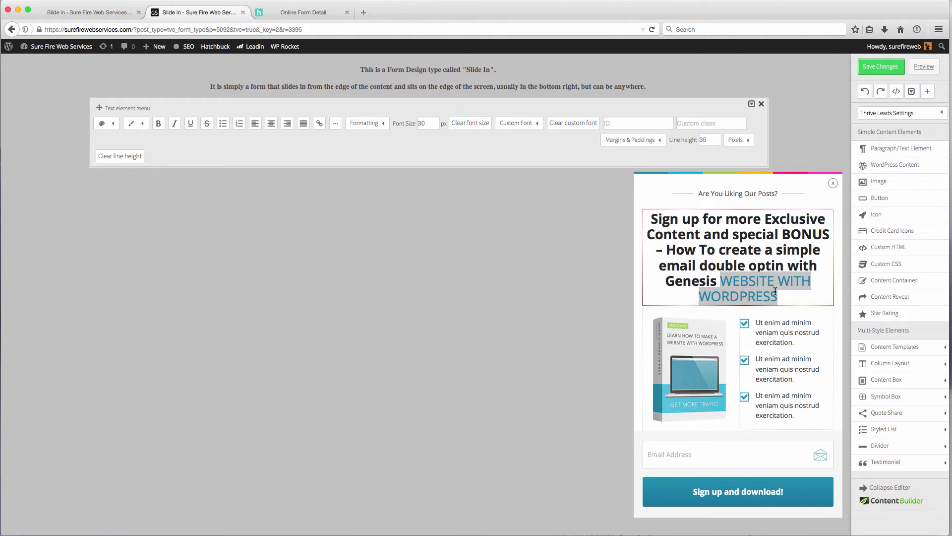
text(How To)
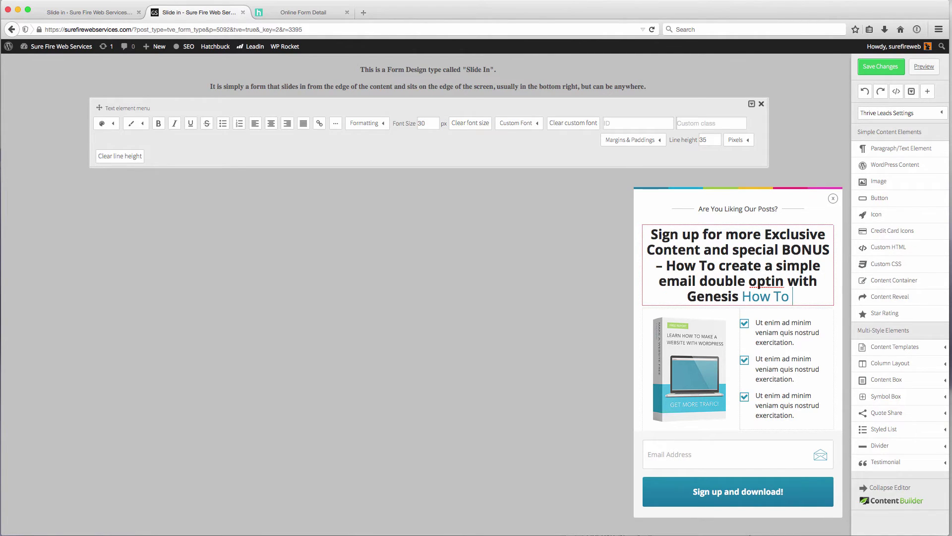
text( Create A S)
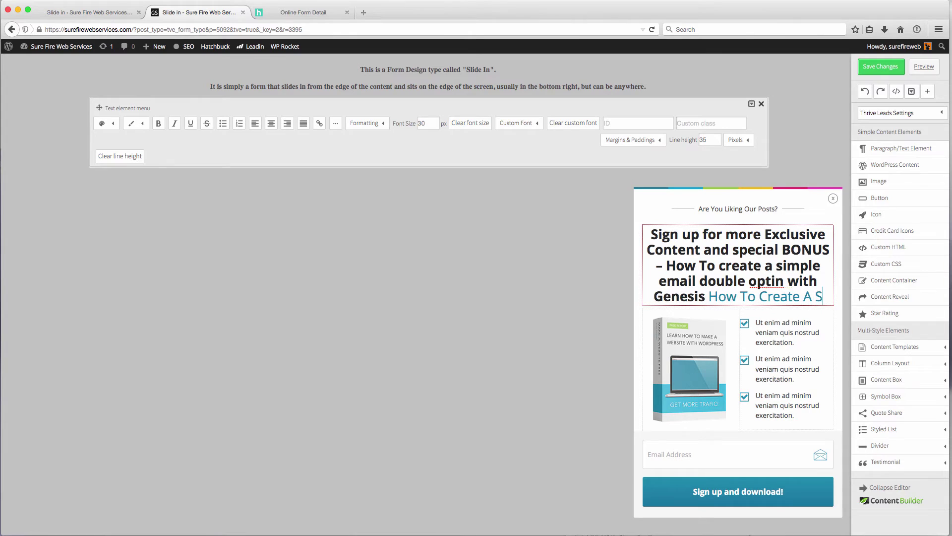
text(imple Em)
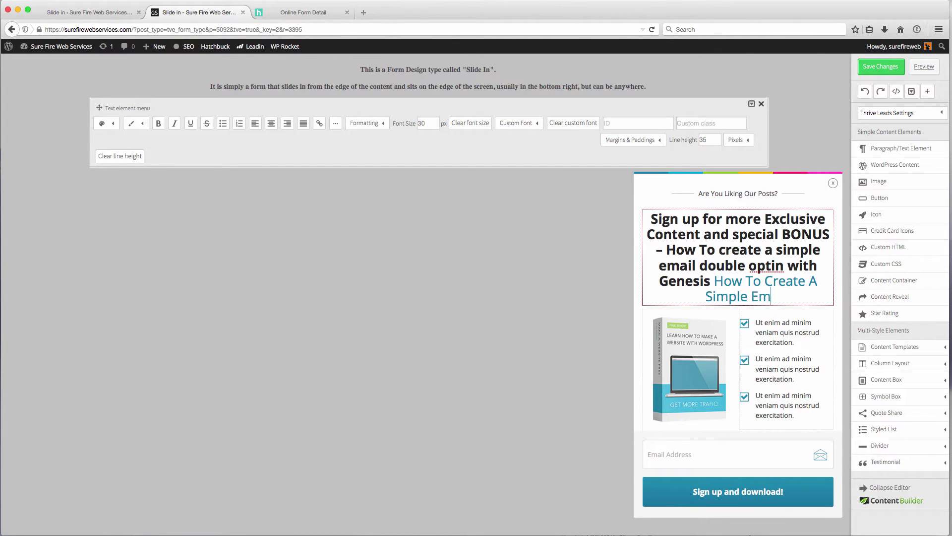
text(ail Double )
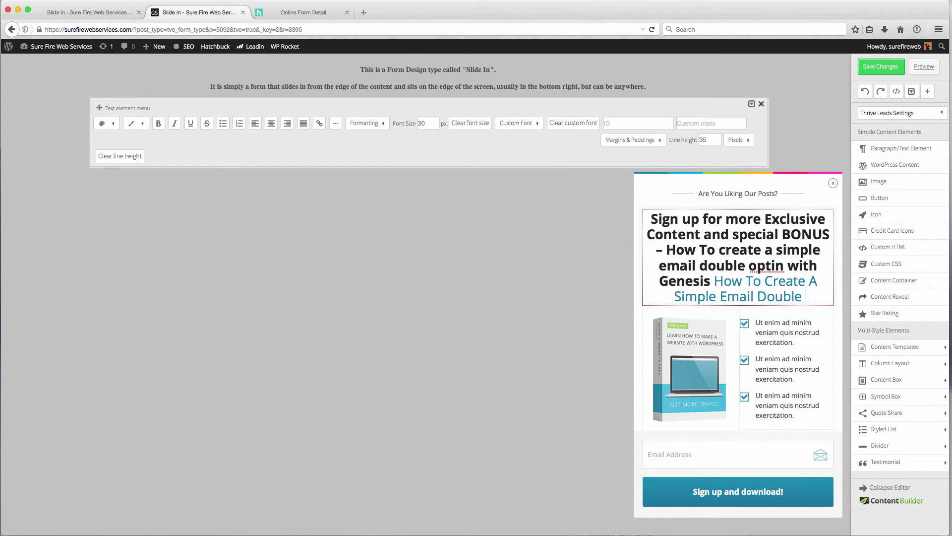
text(Optin with Gensis)
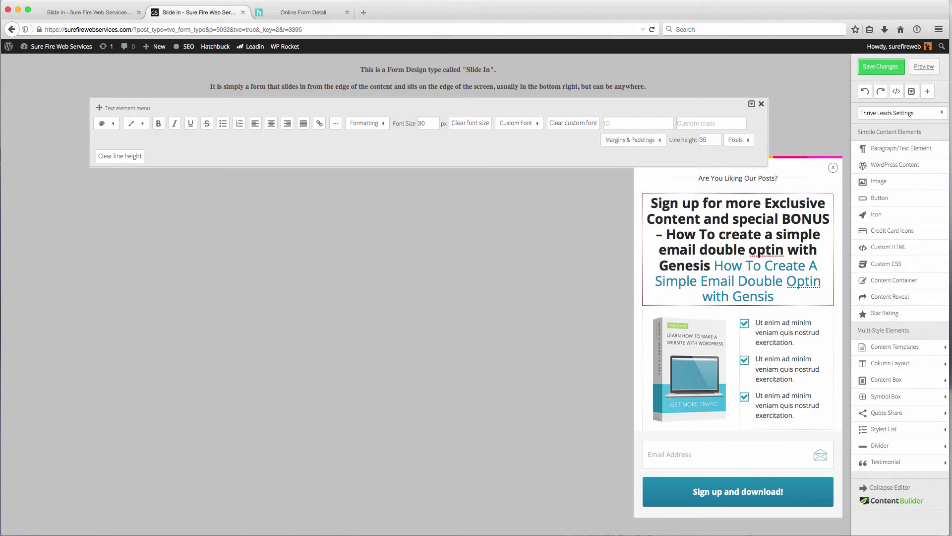
Correct the spelling of "Gensis" to "Genesis" in the blue part of the slide-in's headline.
key(BackSpace)
key(BackSpace)
key(BackSpace)
text(esis)
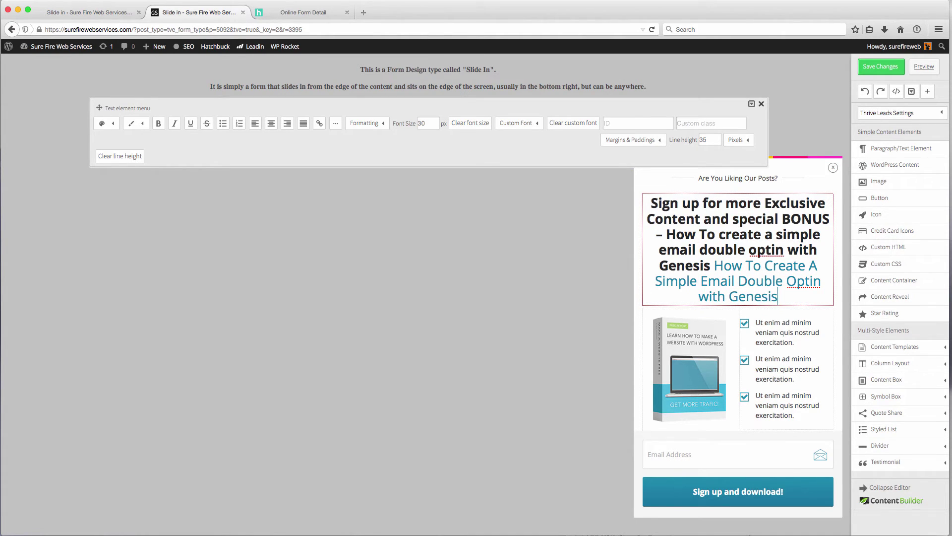
Delete the black "– How To create a simple email double optin with Genesis" from the headline, and remove the book image and checklist block.
drag(657, 233, 718, 259)
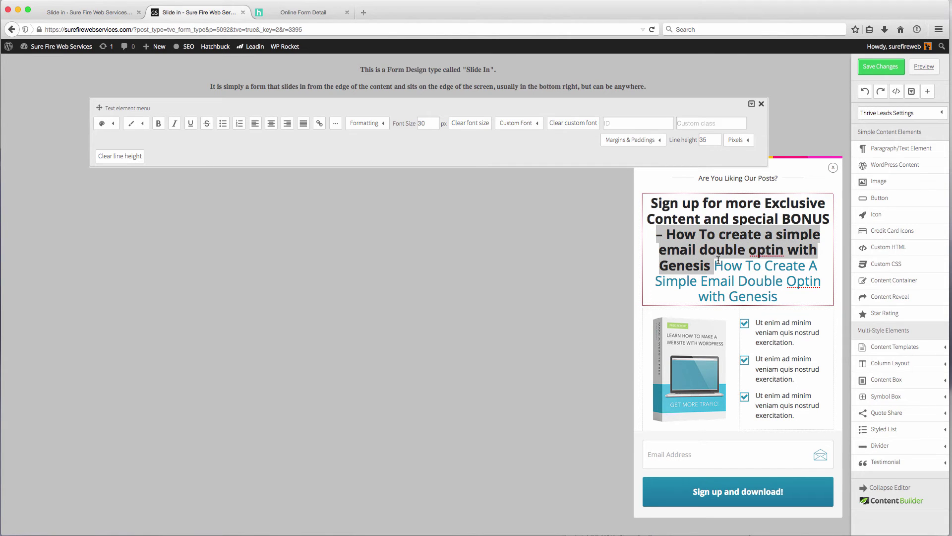
key(BackSpace)
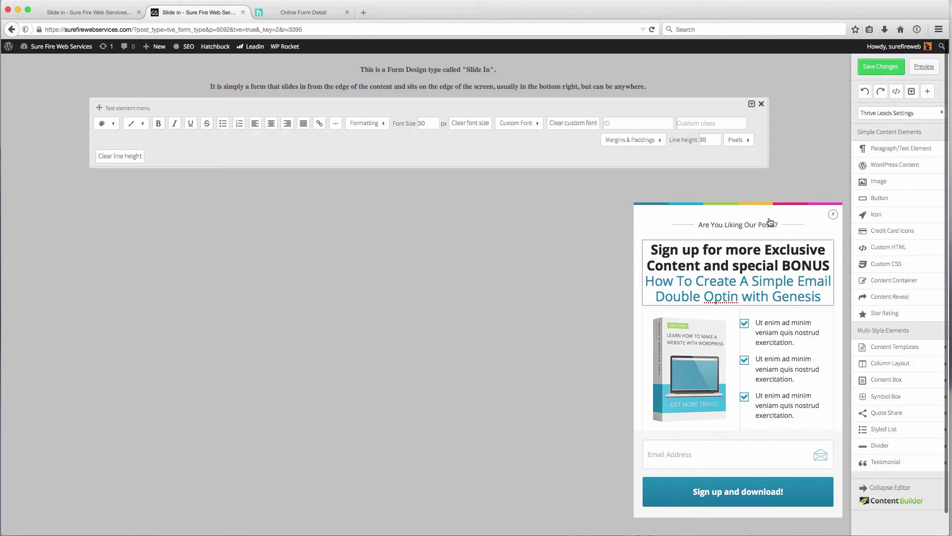
click(770, 329)
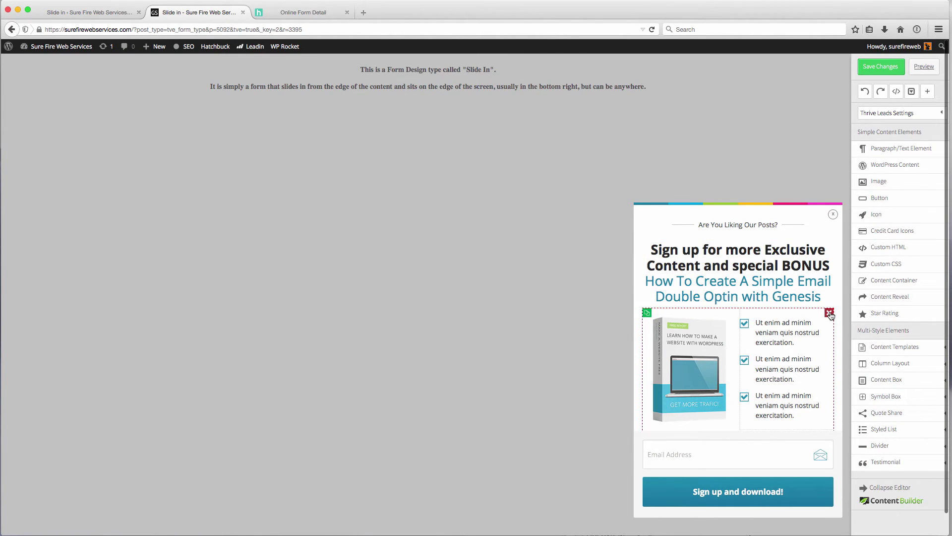
click(829, 312)
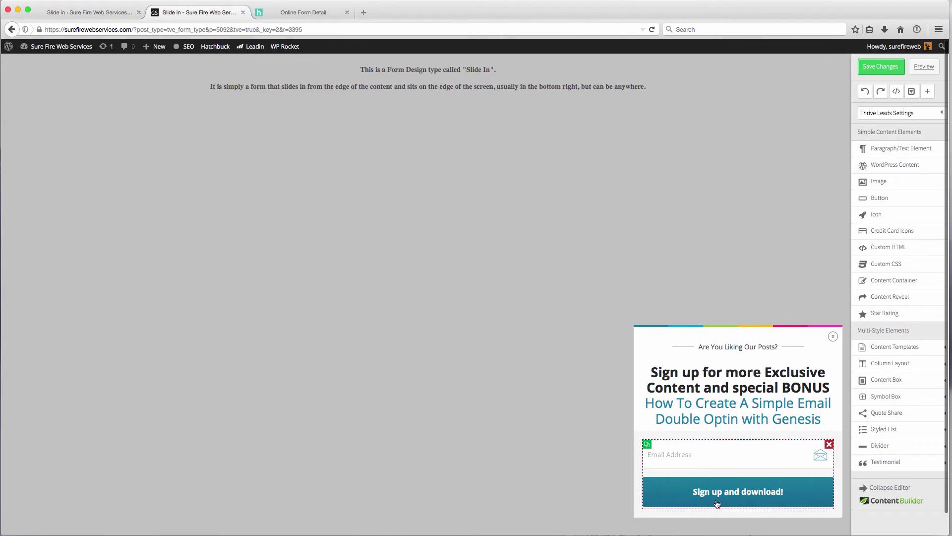
Replace the placeholder in the opt-in form's autoresponder code with the copied Hatchbuck form code and generate its fields.
click(717, 461)
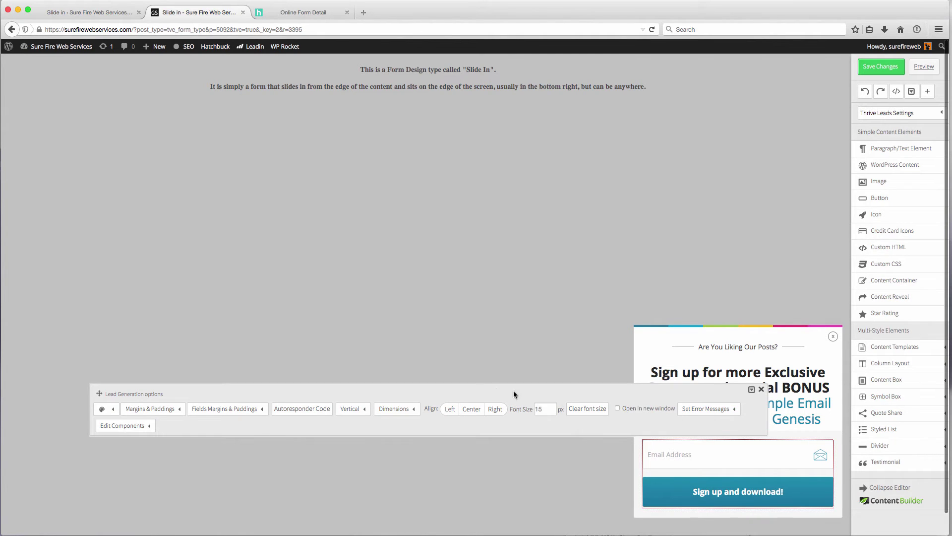
drag(98, 396, 217, 232)
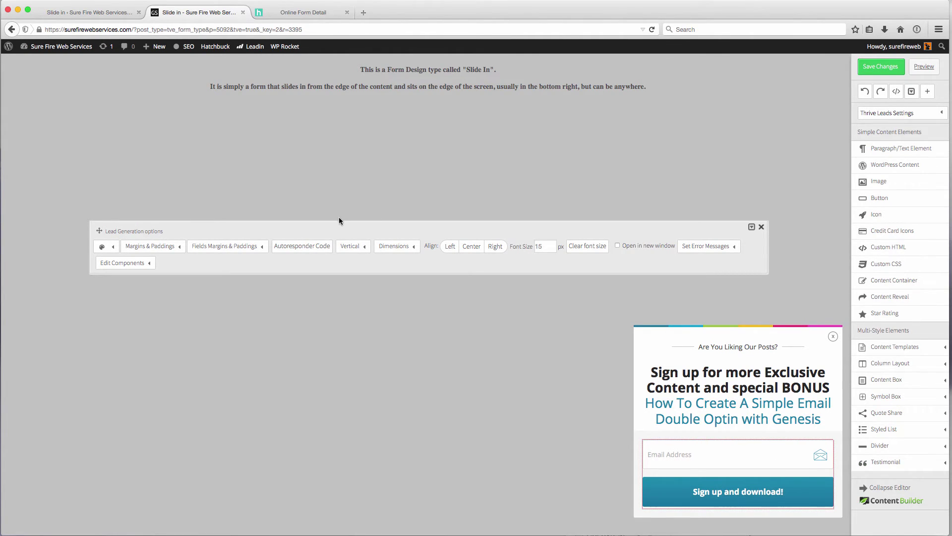
click(293, 248)
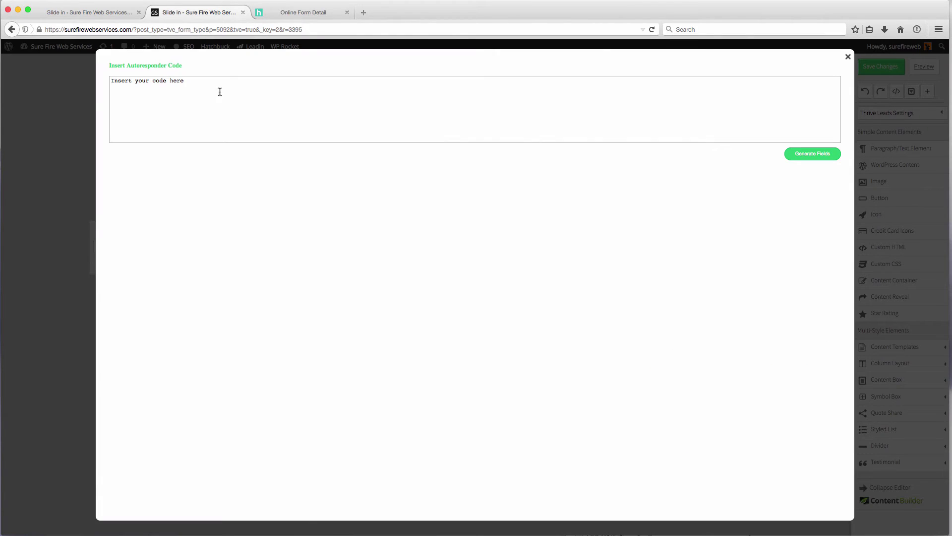
key(super+a)
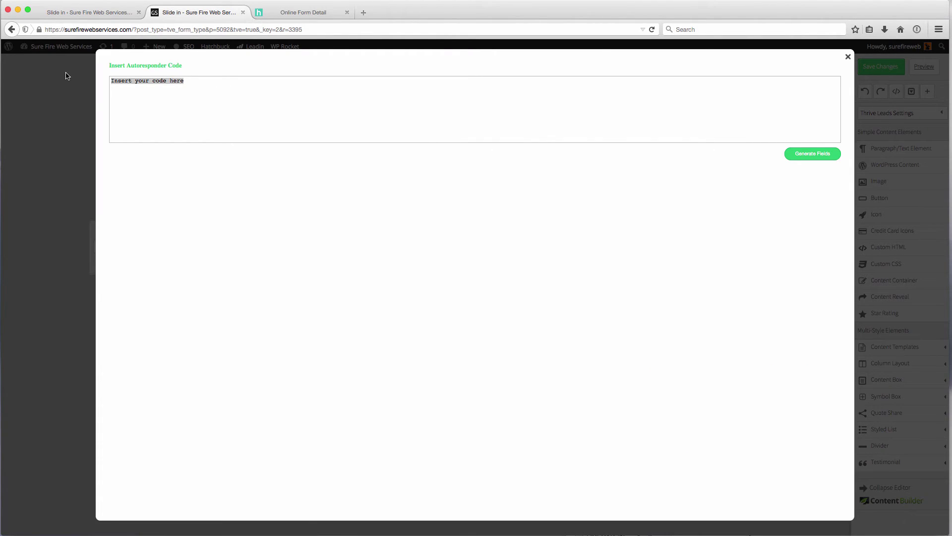
key(super+v)
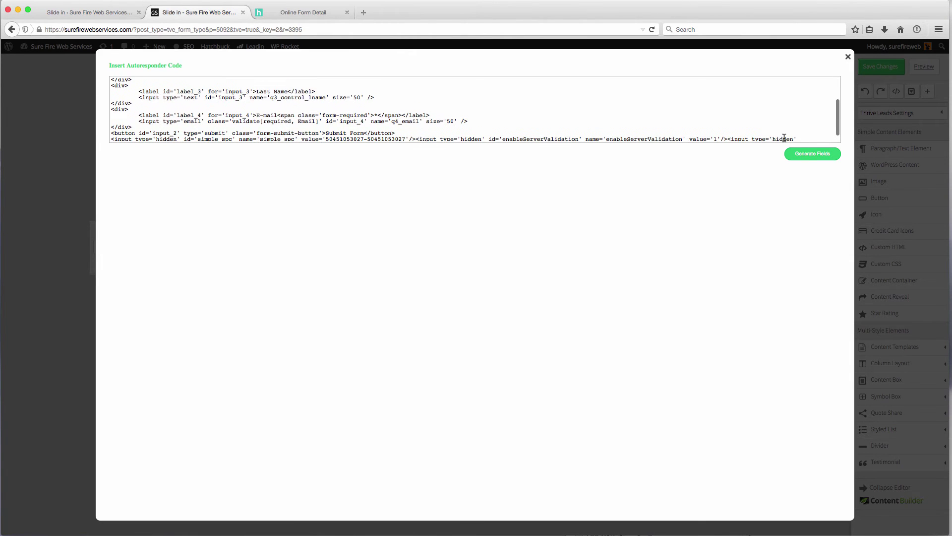
click(803, 154)
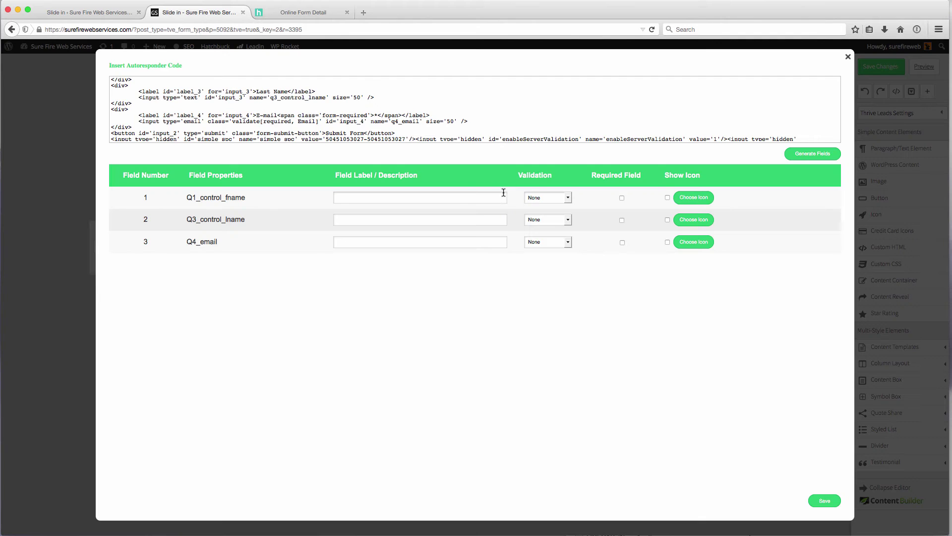
Remove the Last Name label and input block from the autoresponder code and regenerate the fields.
scroll(268, 113, up, 3)
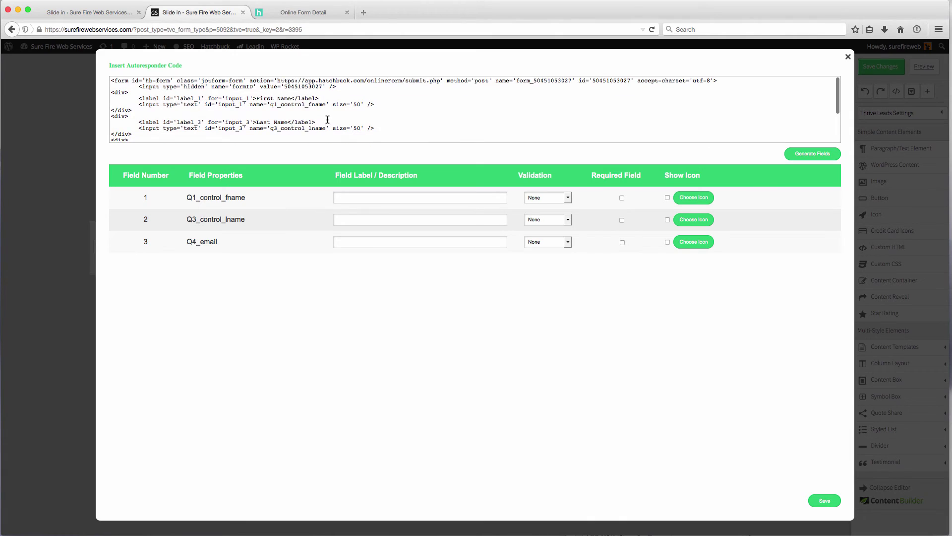
drag(136, 110, 111, 92)
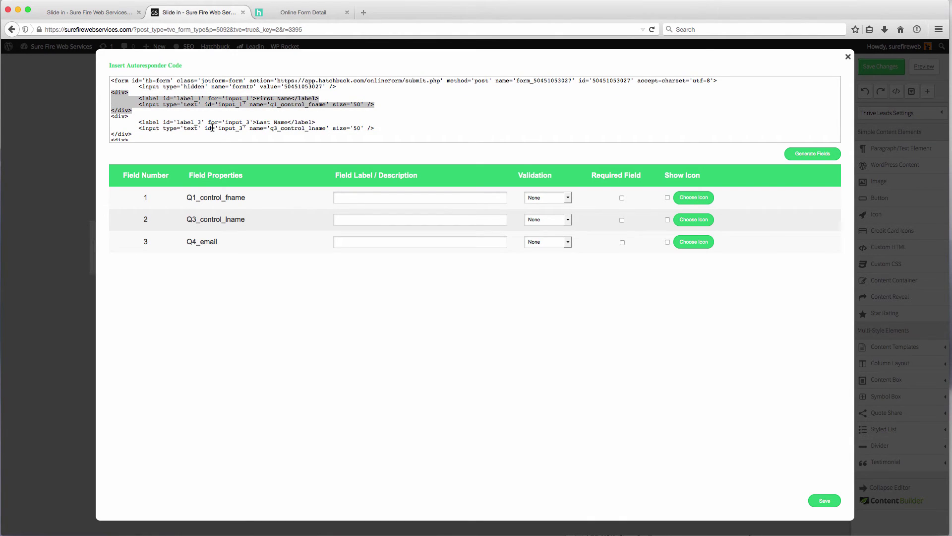
drag(135, 128, 112, 117)
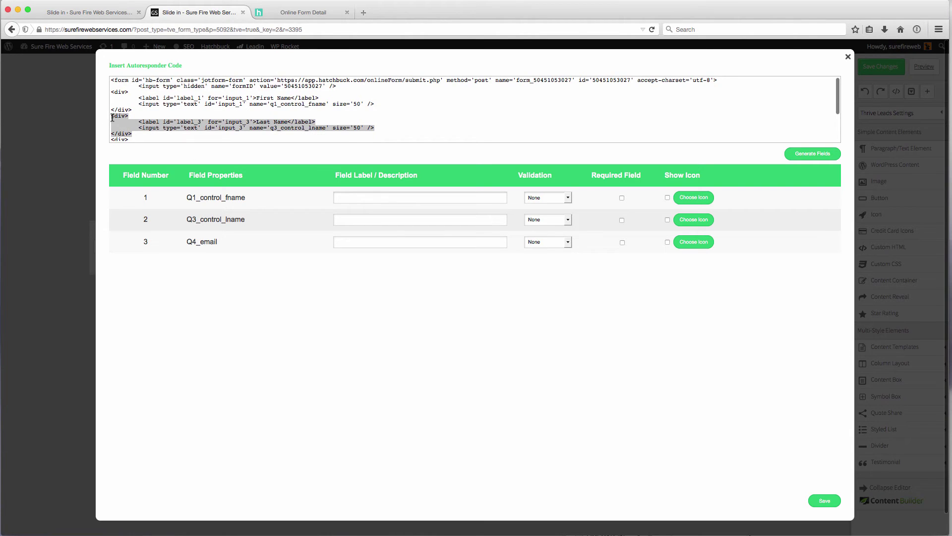
key(BackSpace)
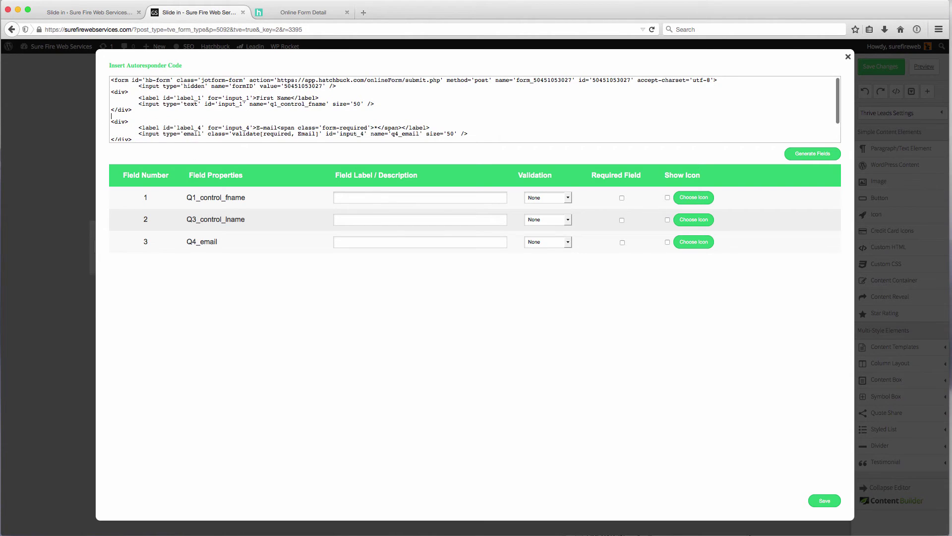
click(815, 157)
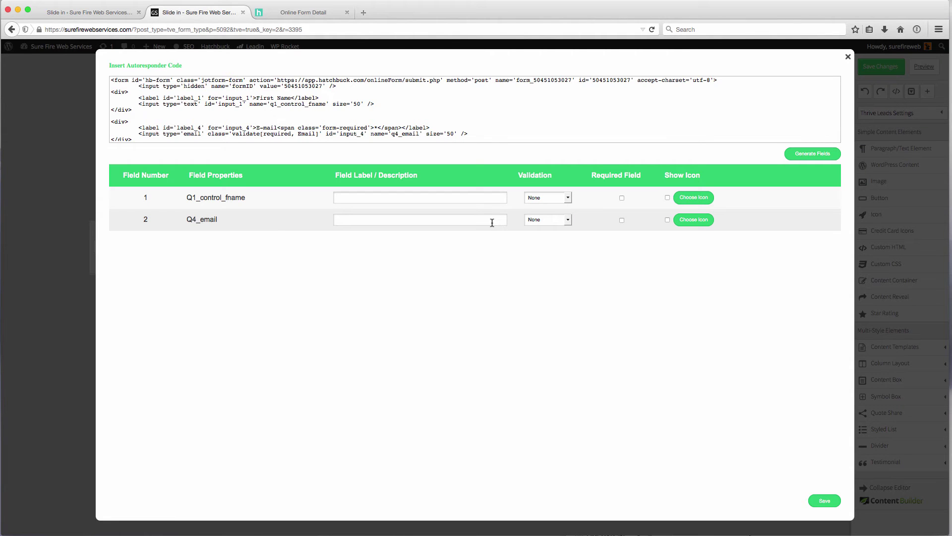
Set the Q4_email field's validation to Email, make it required, and save the form fields.
click(561, 220)
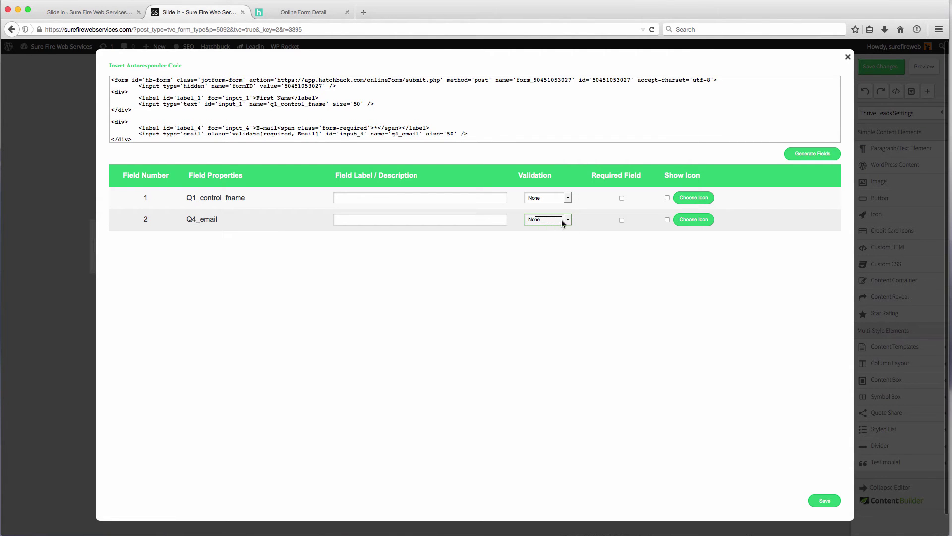
click(568, 220)
click(621, 220)
click(821, 499)
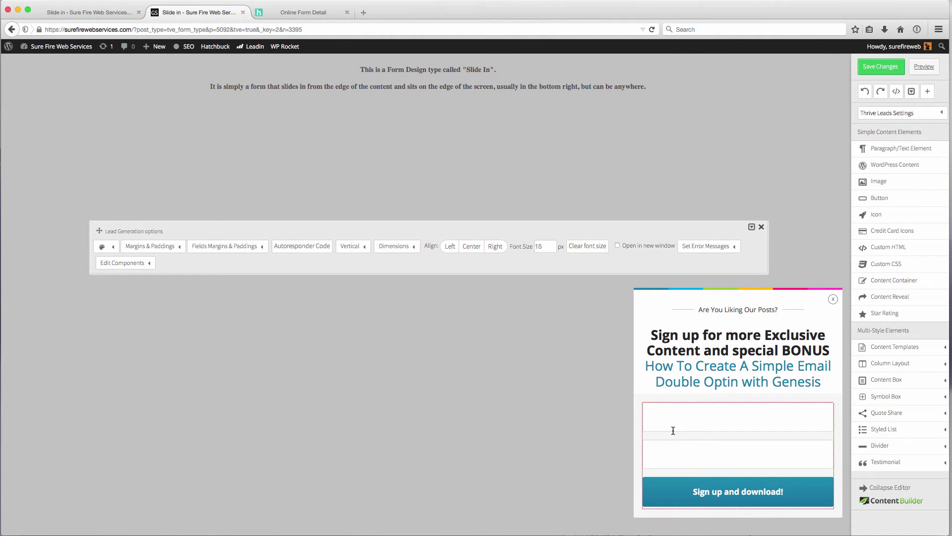
Reopen the autoresponder code settings, label the two fields "First Name" and "Email Address", and save.
click(324, 248)
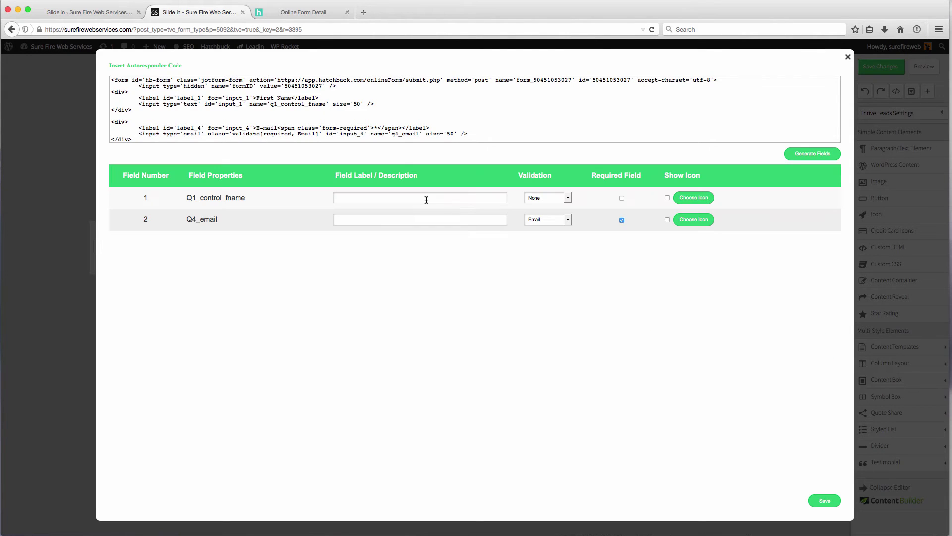
click(396, 198)
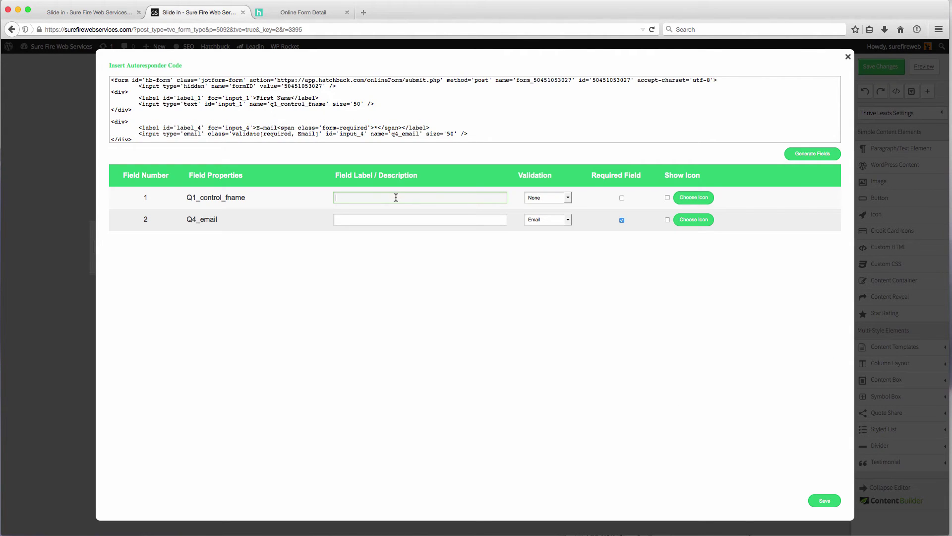
text(First Name)
key(Tab)
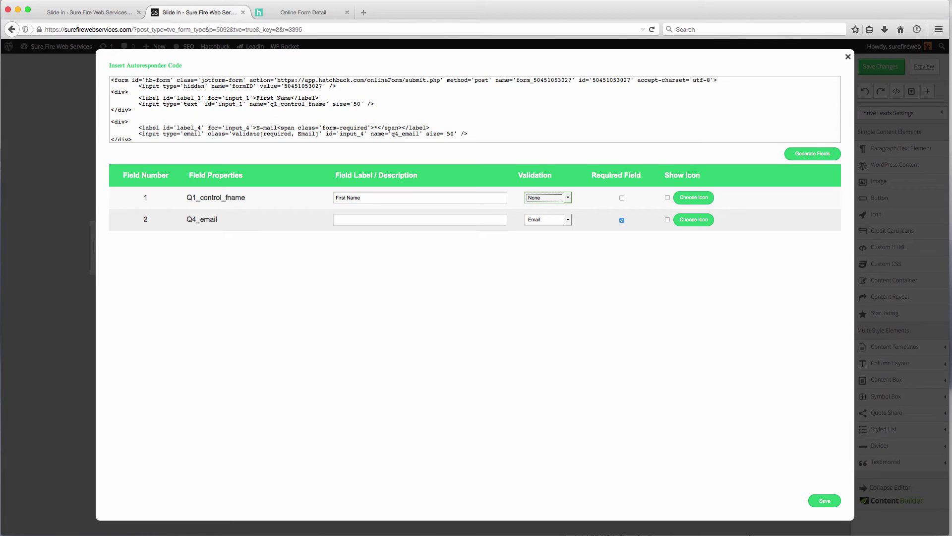
key(Tab)
key(Tab)
key(Tab)
key(Tab)
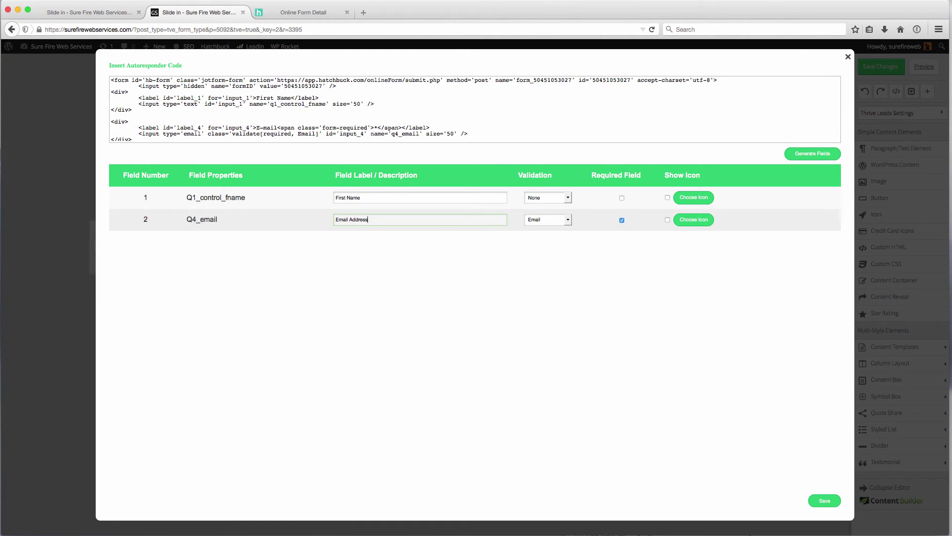
click(824, 502)
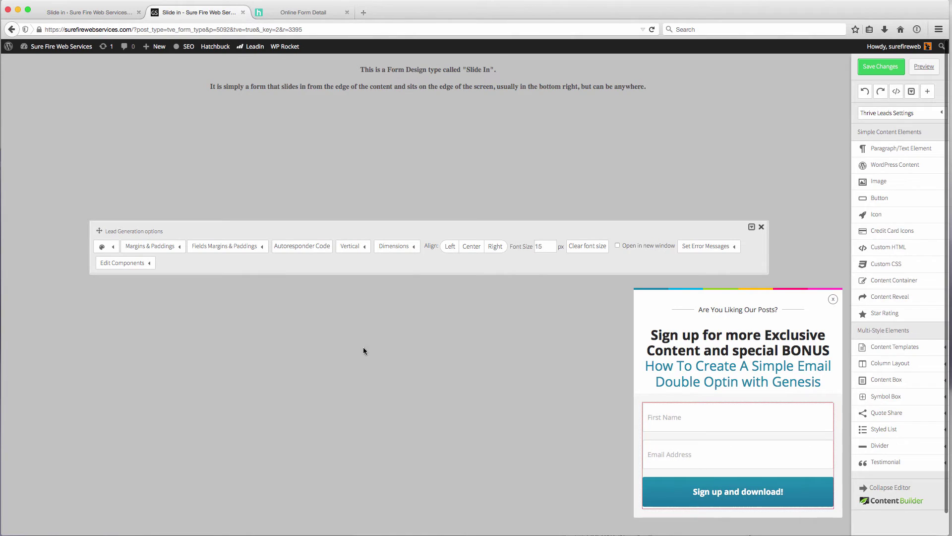
Set the opt-in form's submit button text to "LEARN HOW TODAY".
click(149, 263)
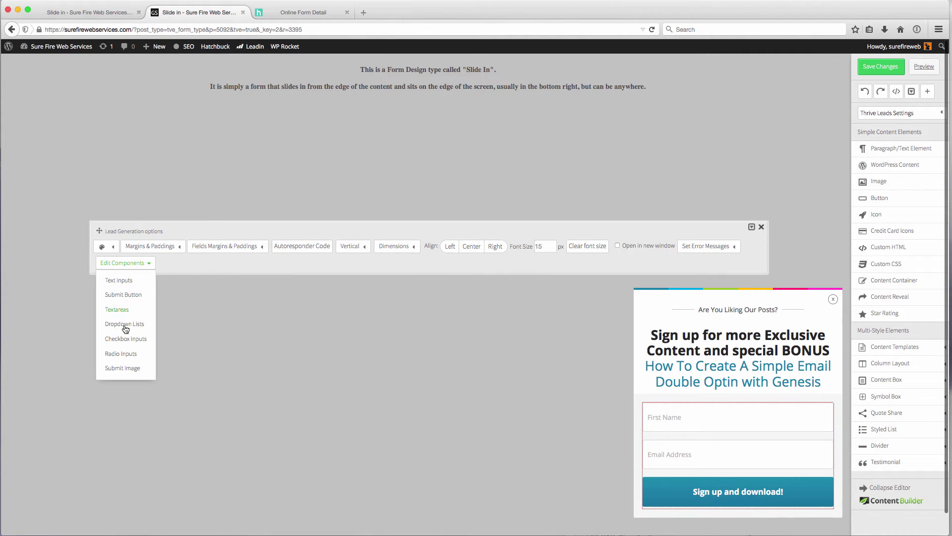
click(115, 296)
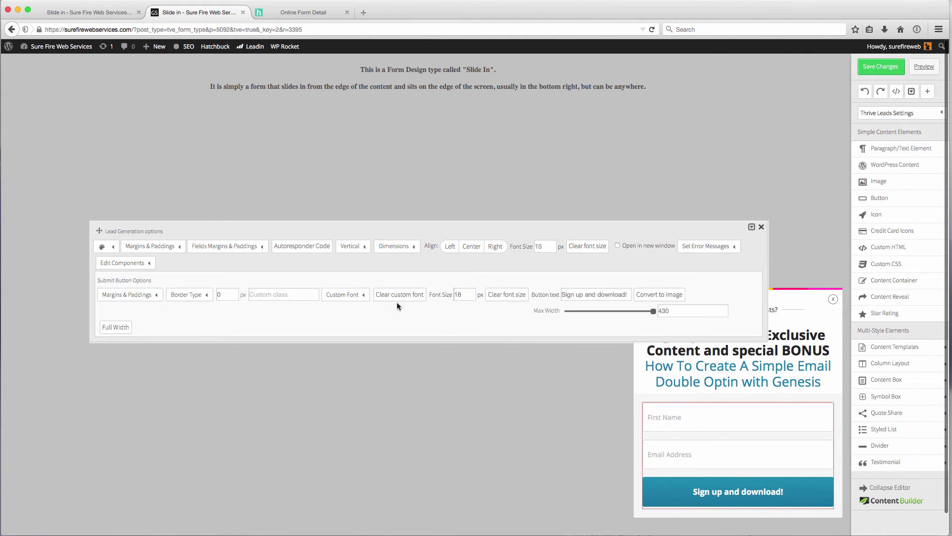
triple_click(604, 294)
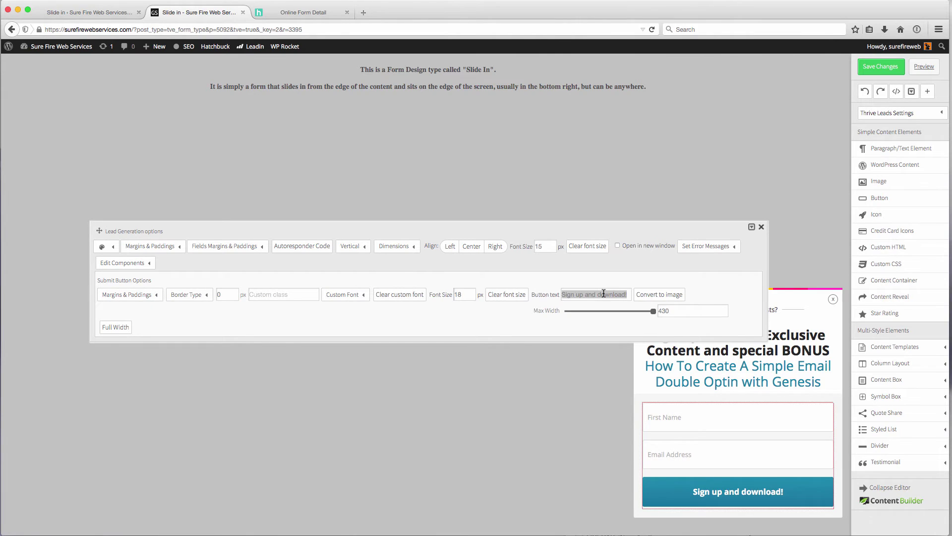
text(Learn How Today)
key(Return)
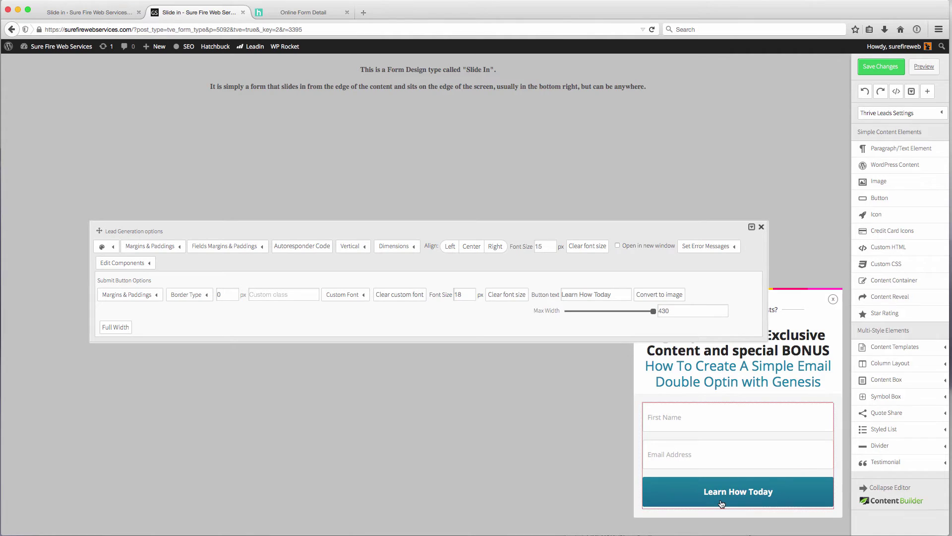
triple_click(598, 293)
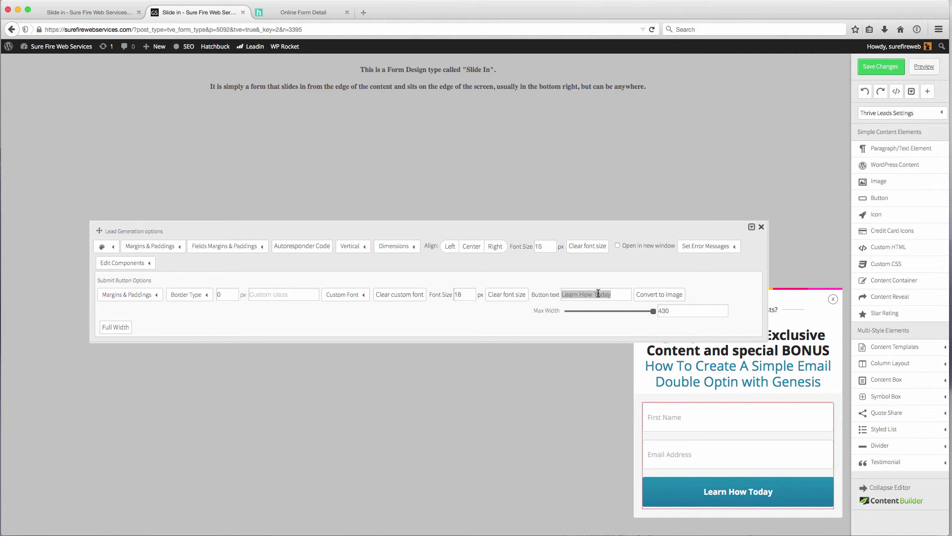
text(LEARN HOW TODAY)
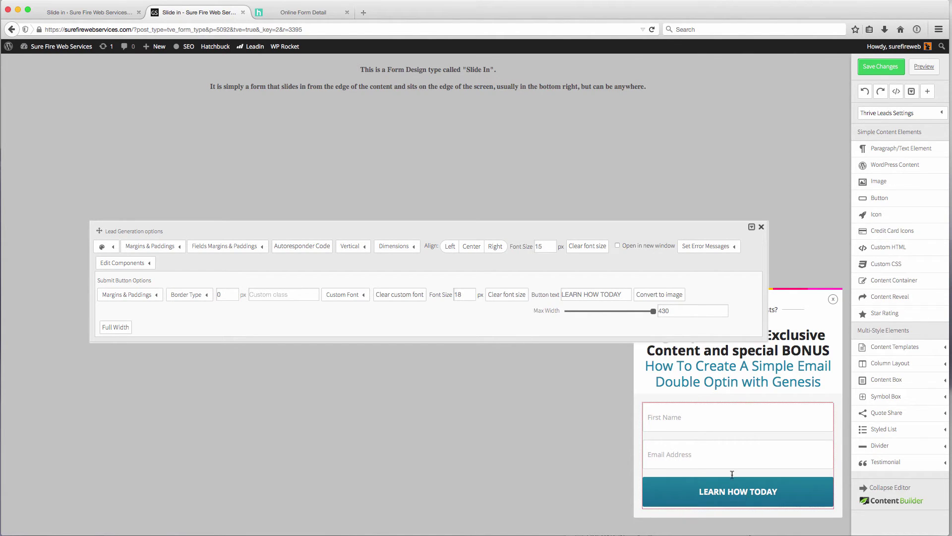
Bring up the private window with the live "Like our posts?" slide-in, resize it to compare both forms, and return to the editor.
click(692, 419)
click(469, 73)
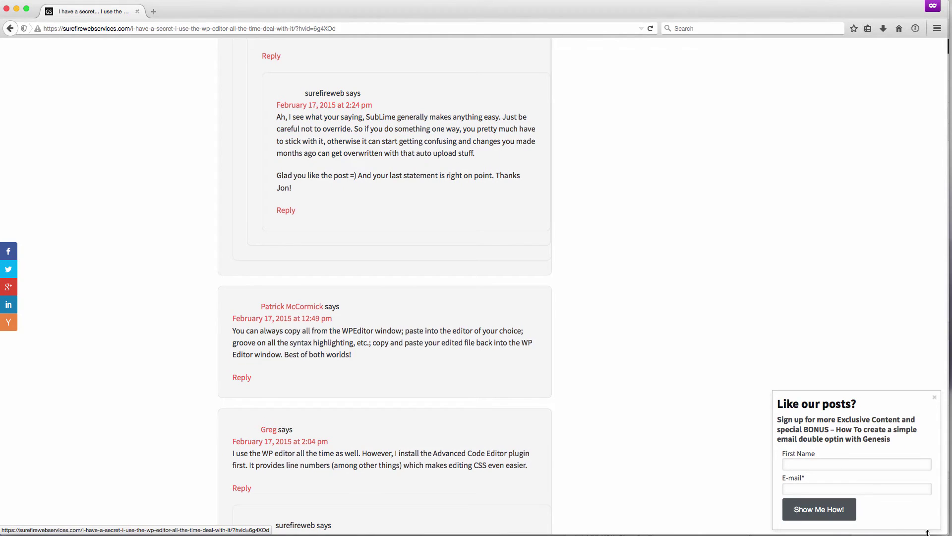
drag(941, 532, 920, 469)
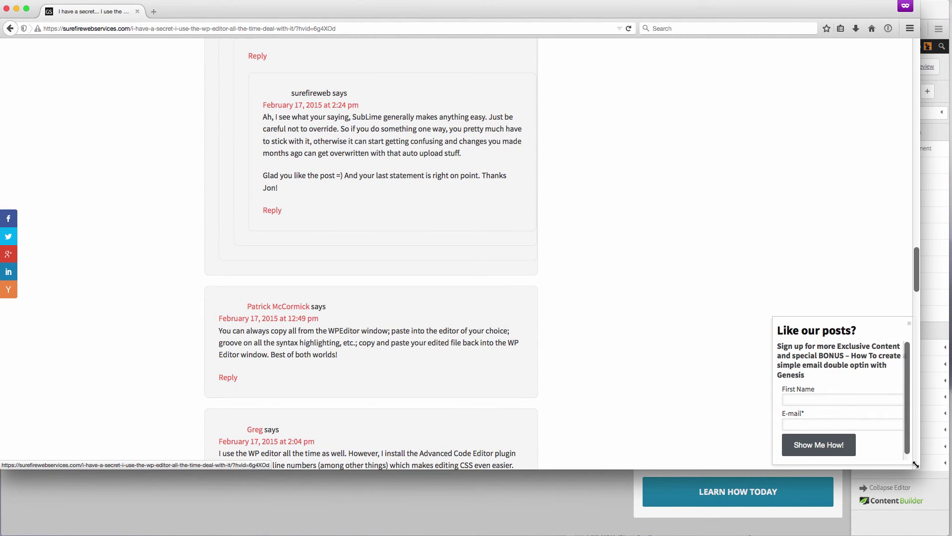
drag(914, 465, 948, 482)
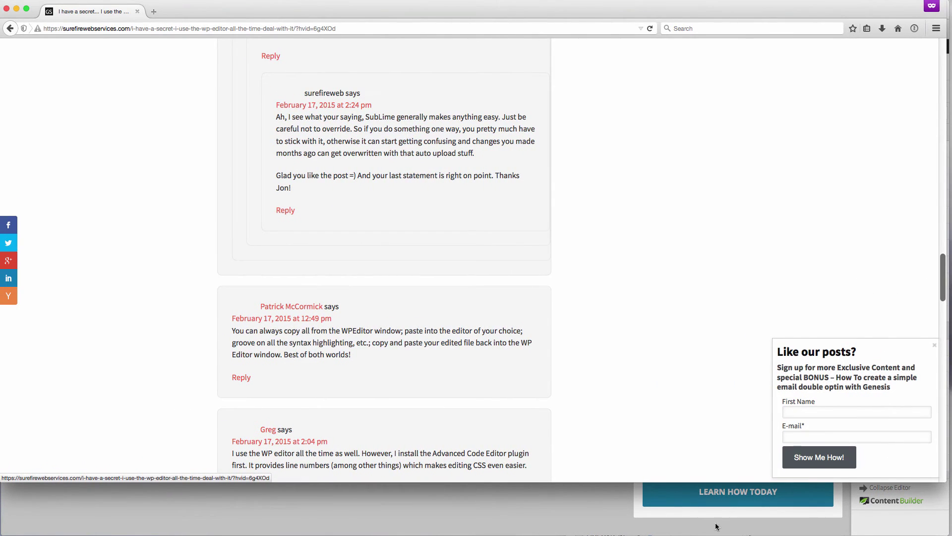
click(591, 516)
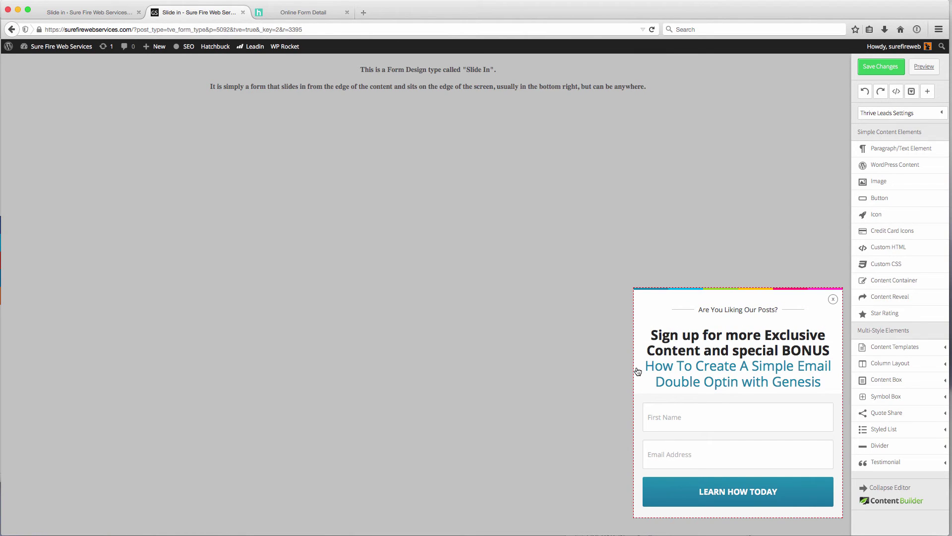
Save the slide-in form design, close its editor tab, and return to the Thrive Leads dashboard.
click(879, 67)
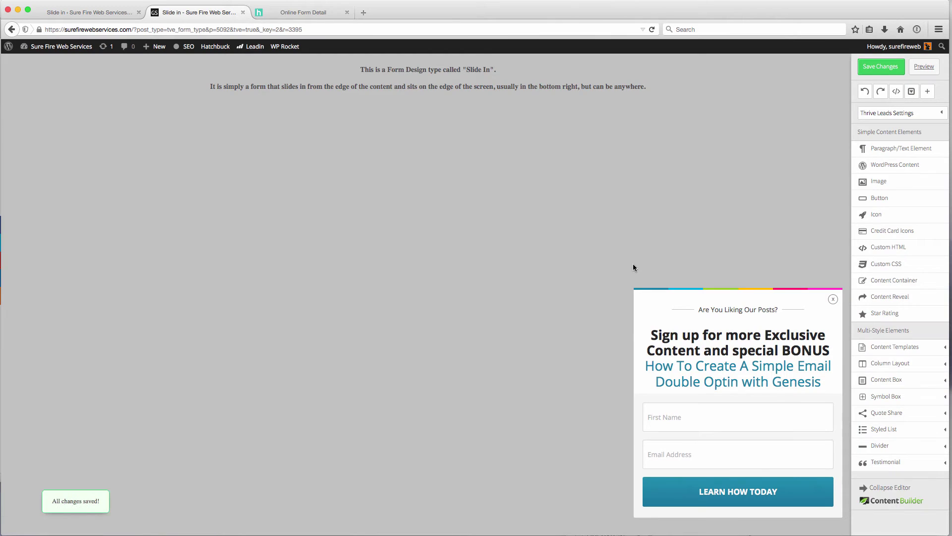
click(243, 13)
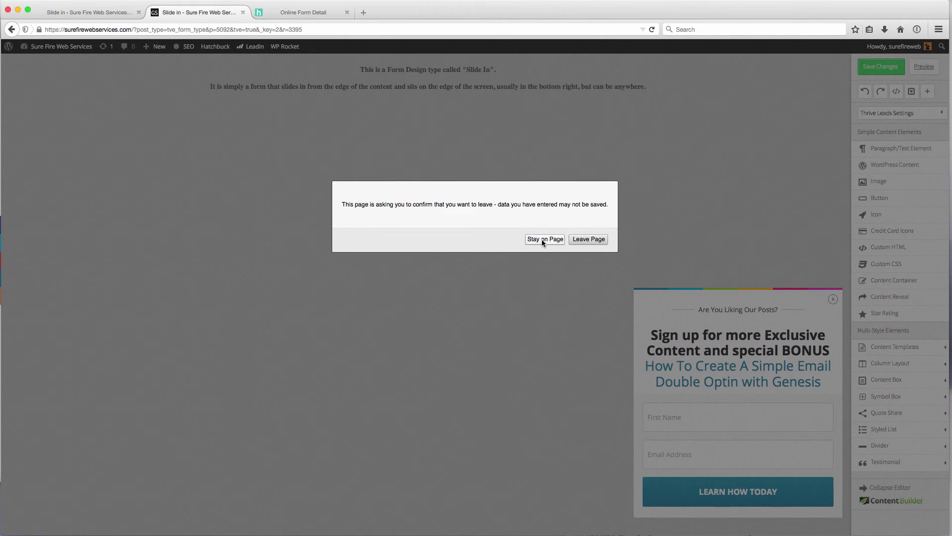
click(589, 239)
click(120, 16)
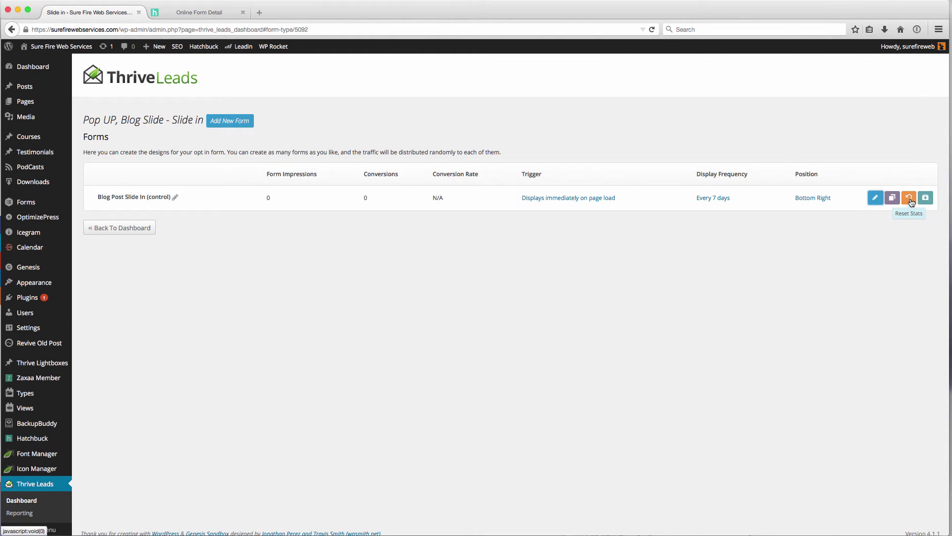
click(114, 227)
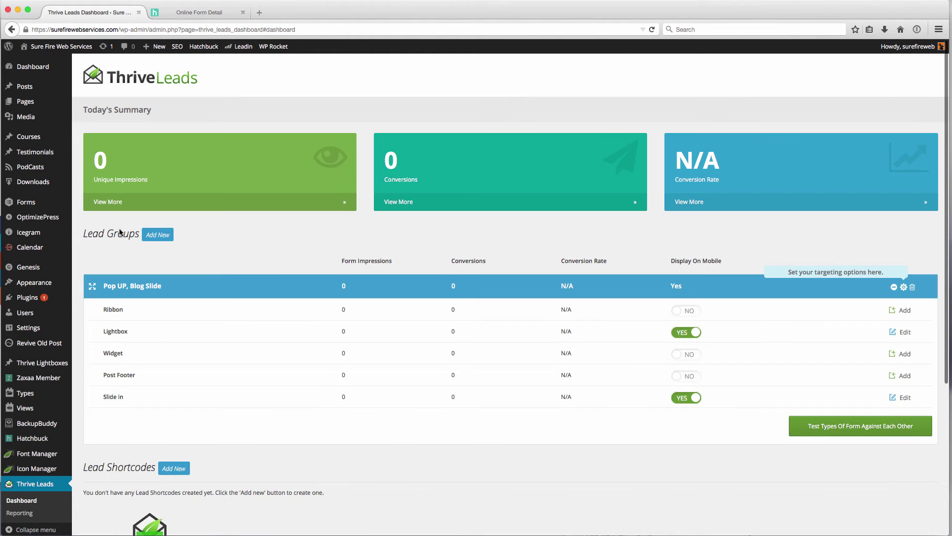
scroll(646, 335, down, 2)
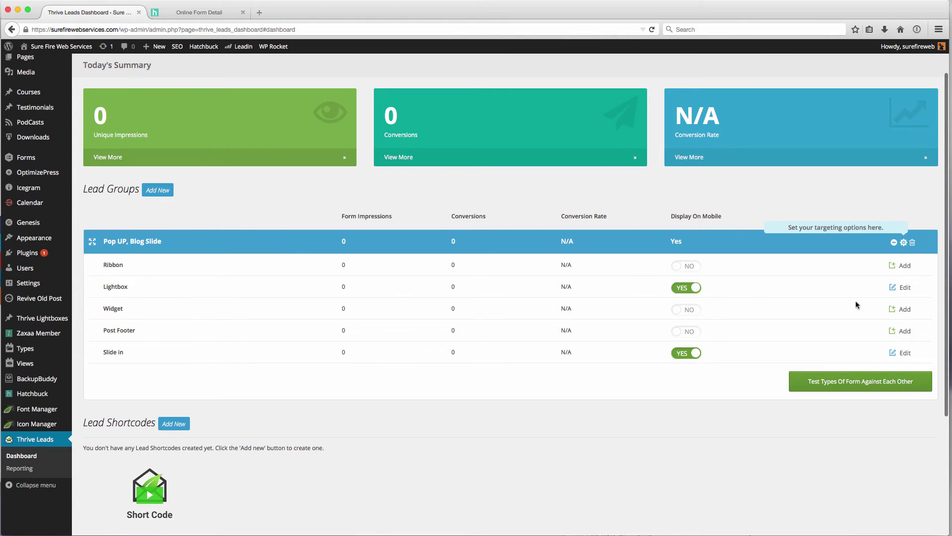
Set the Pop UP, Blog Slide lead group to display on the Front Page and save its display settings.
click(904, 243)
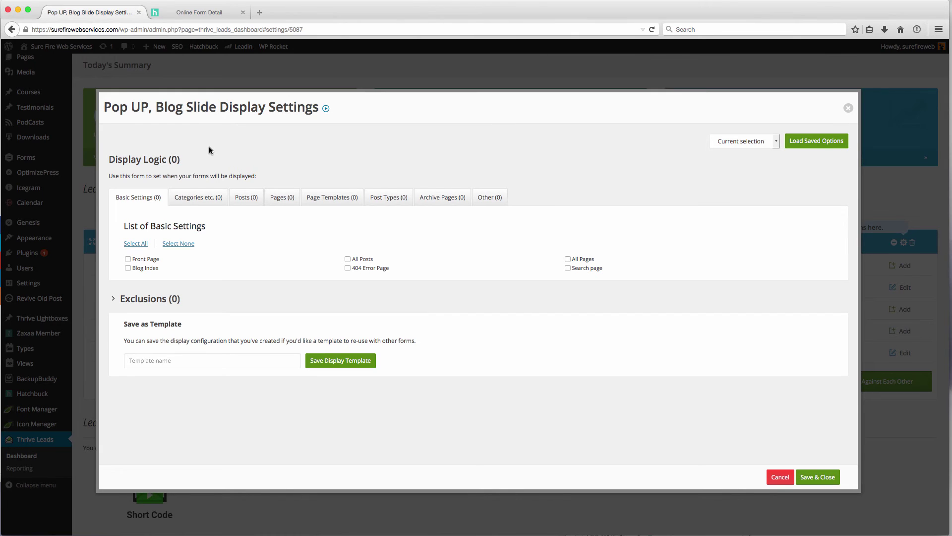
scroll(290, 139, up, 1)
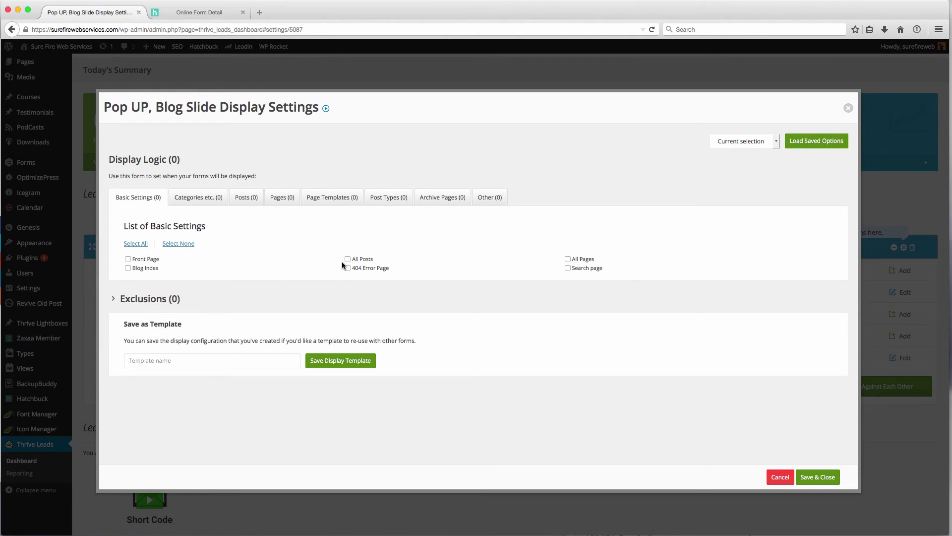
scroll(561, 258, up, 2)
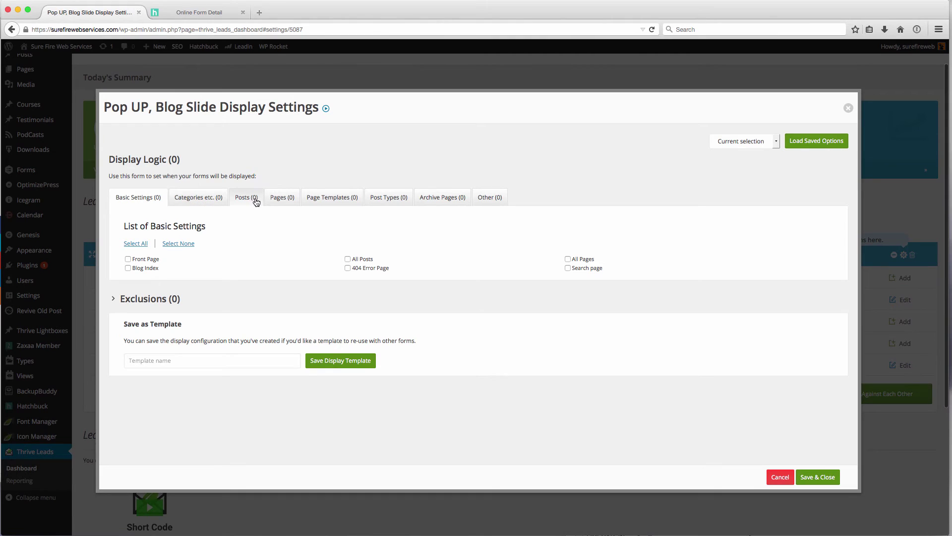
click(280, 201)
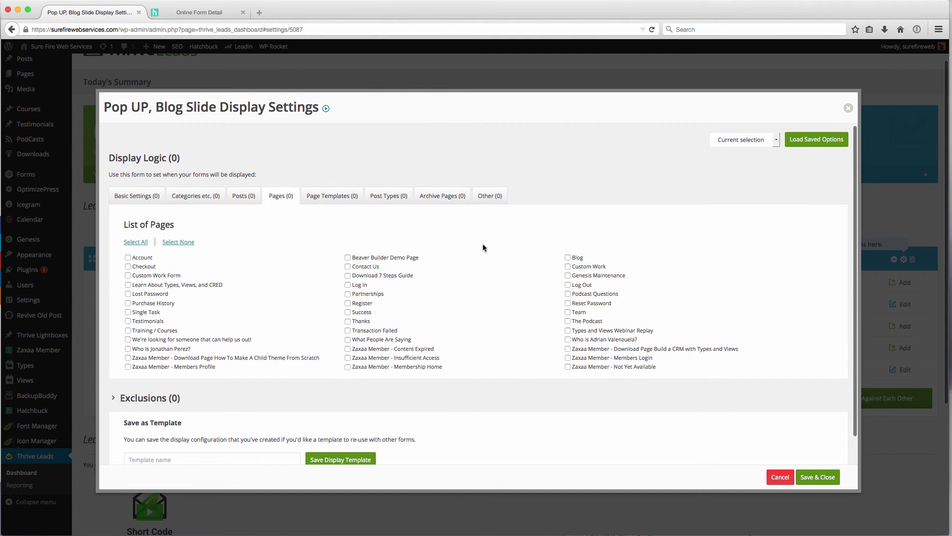
click(492, 196)
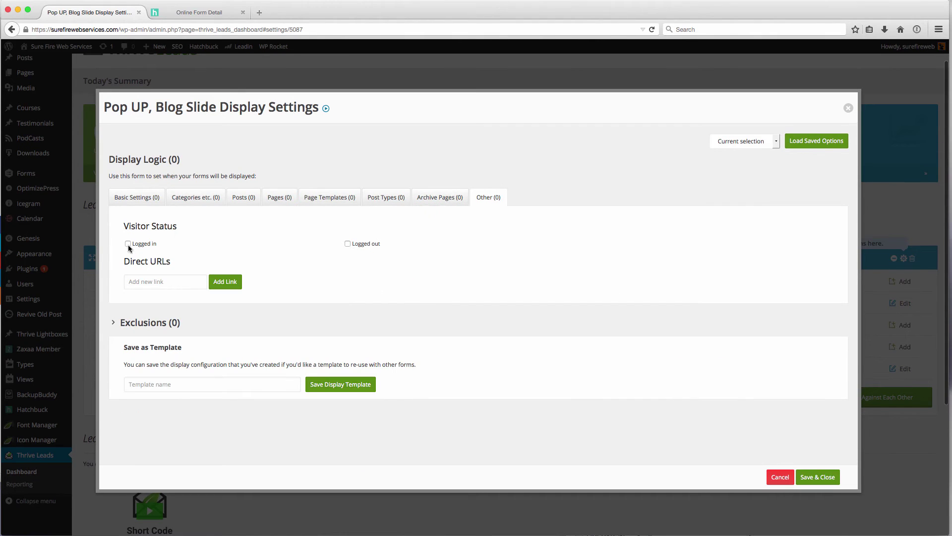
click(135, 198)
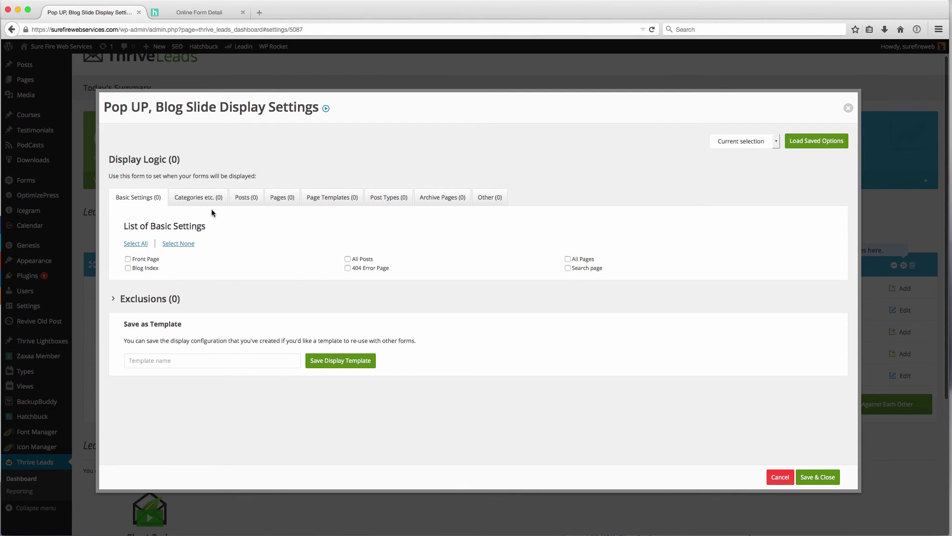
click(128, 259)
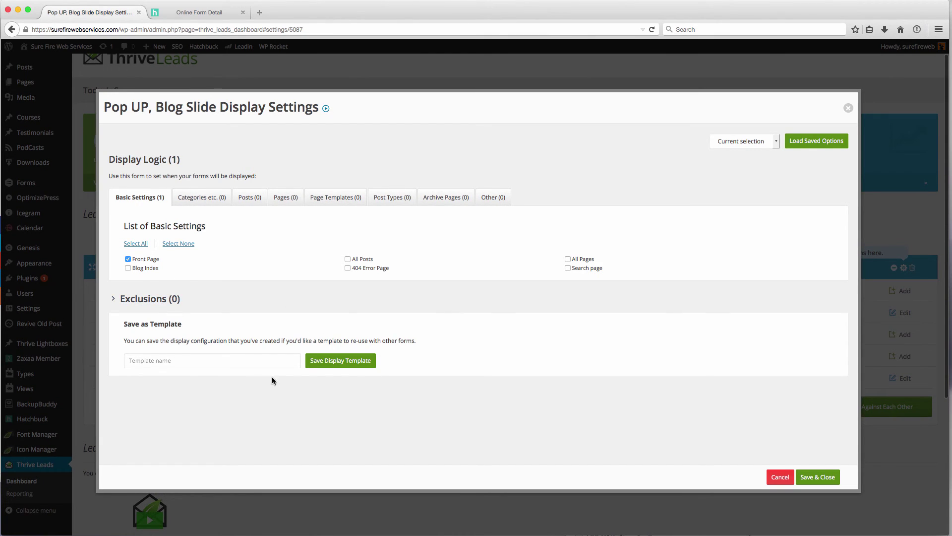
click(813, 478)
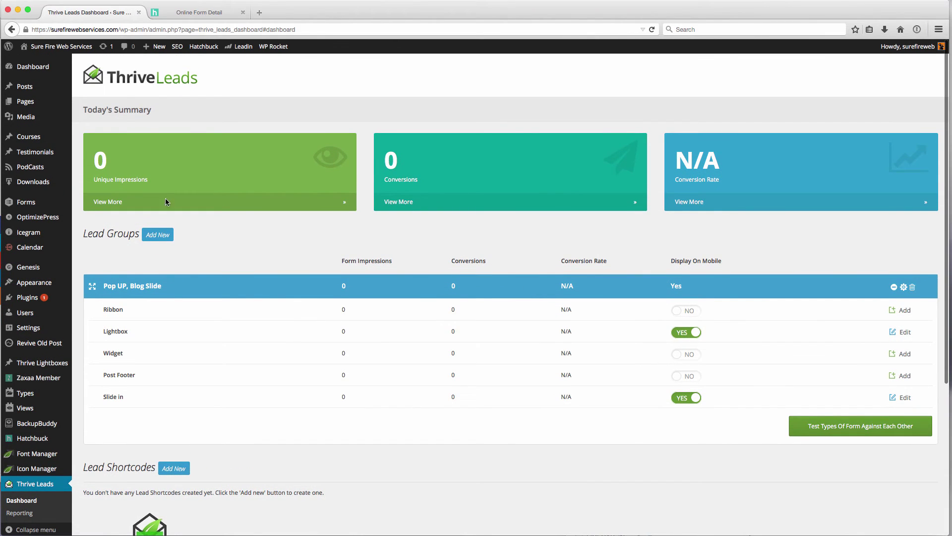
Deactivate the Icegram plugin and return to the Thrive Leads dashboard.
mouse_move(35, 238)
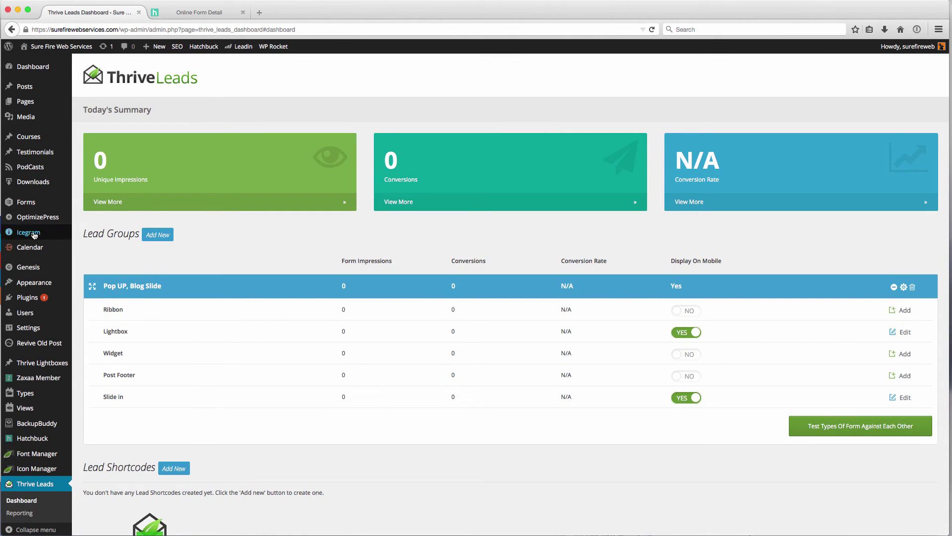
click(25, 298)
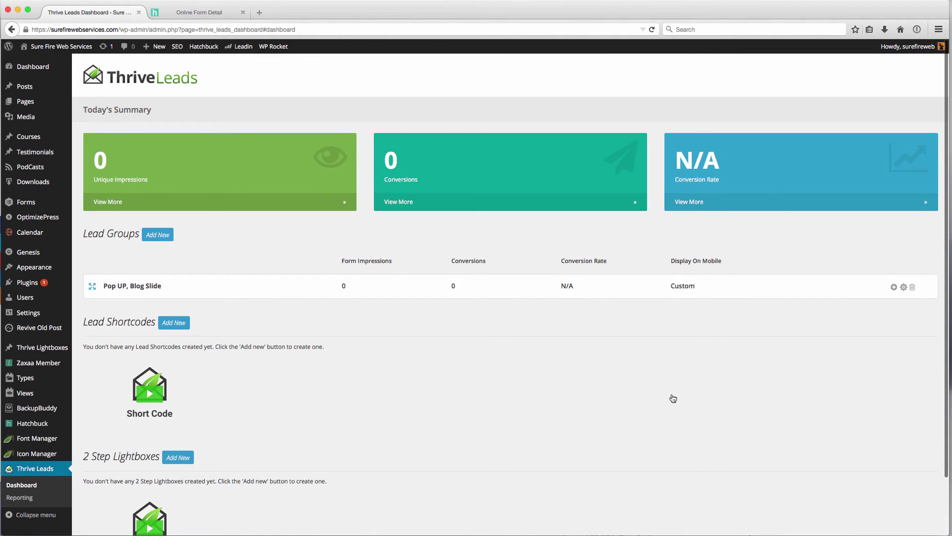
Open a new private browser window and load surefirewebservices.com.
click(938, 29)
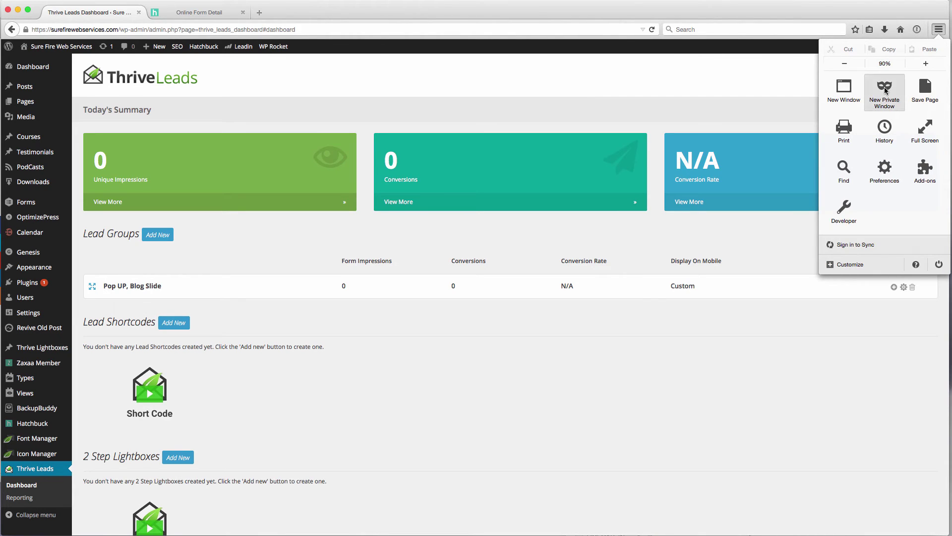
click(876, 88)
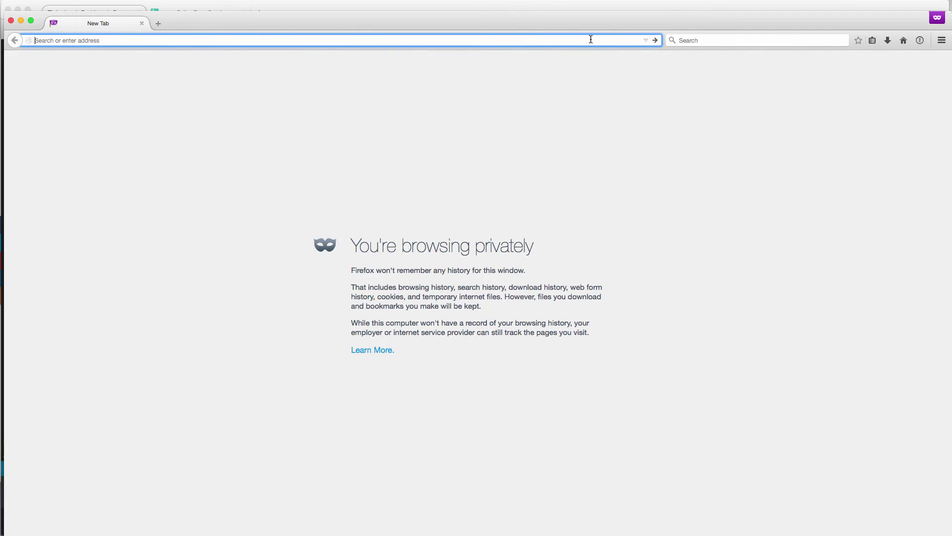
text(surefirewebservices.com/)
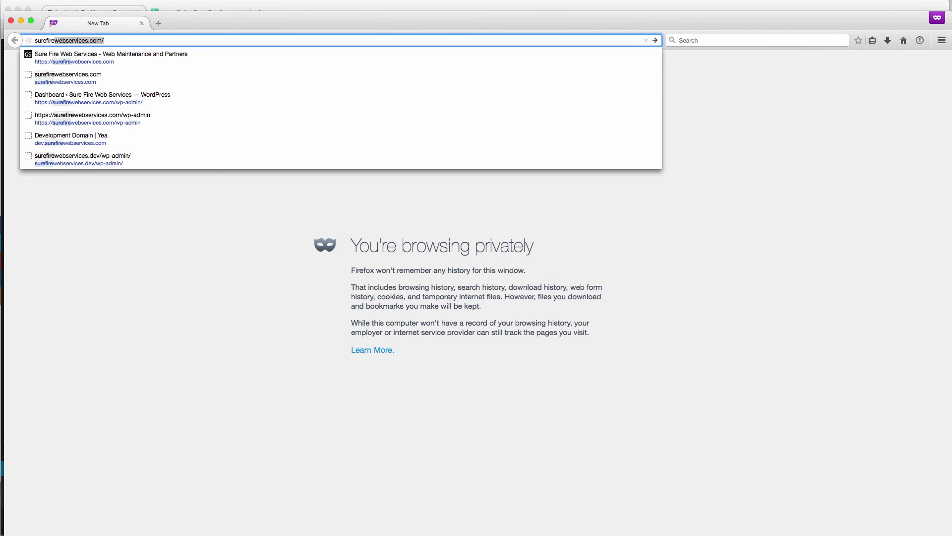
key(Return)
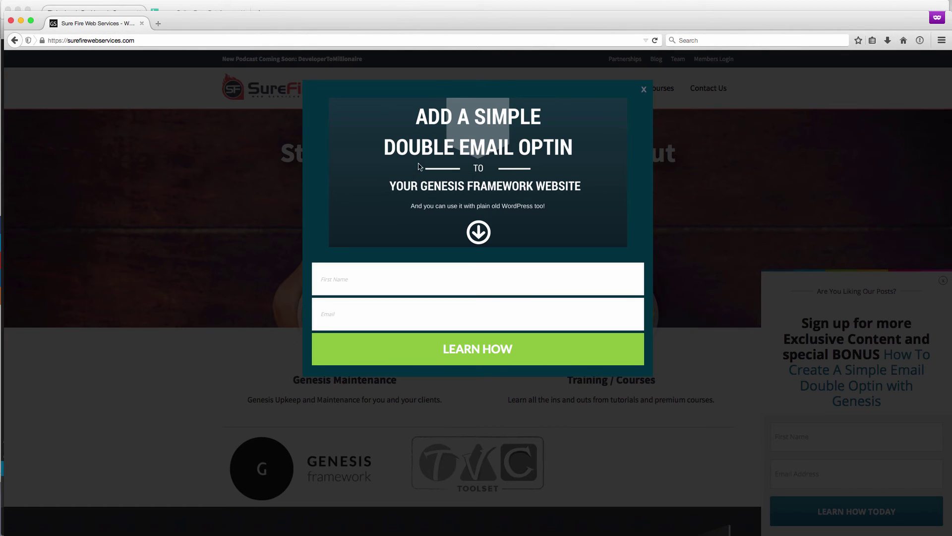
Check the lightbox fields and the slide-in on the live home page, dismiss both forms, and return to the Thrive Leads window.
click(347, 286)
click(354, 314)
click(643, 91)
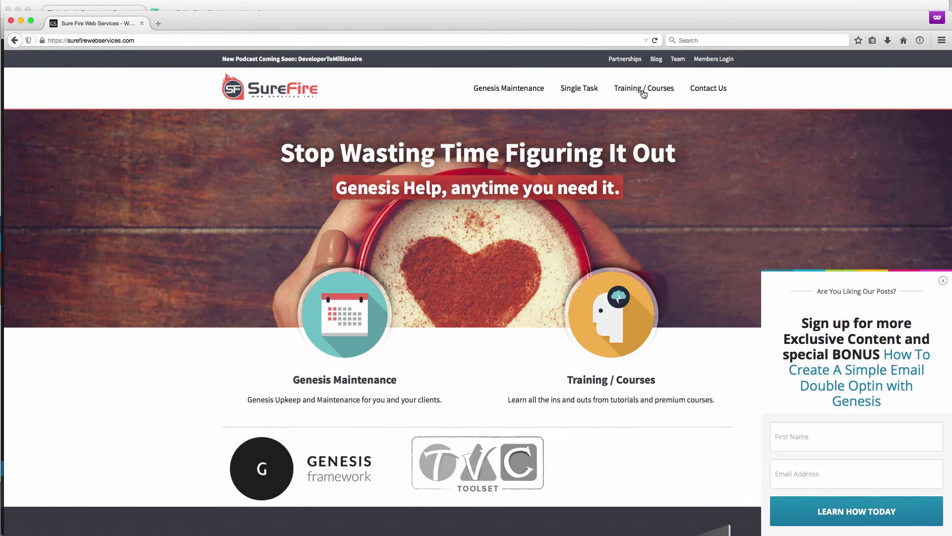
scroll(852, 321, down, 5)
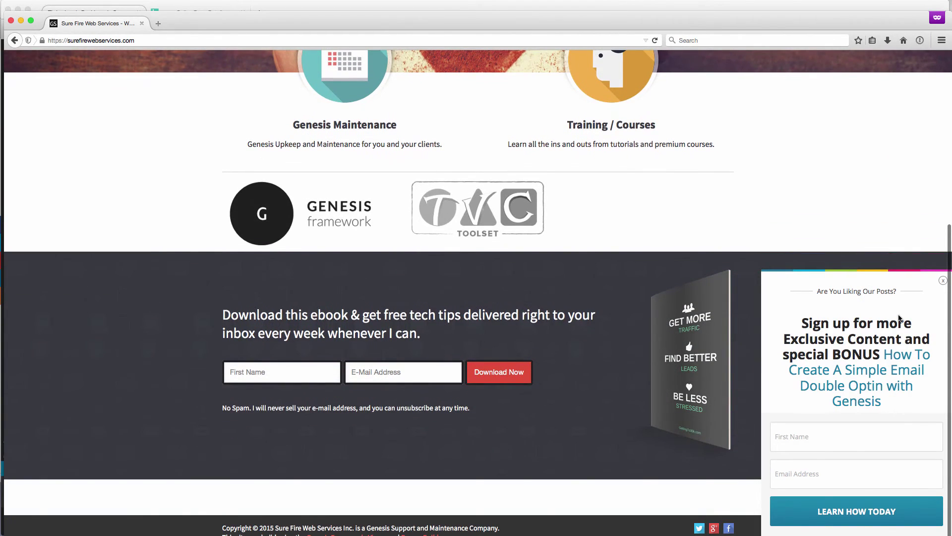
click(941, 282)
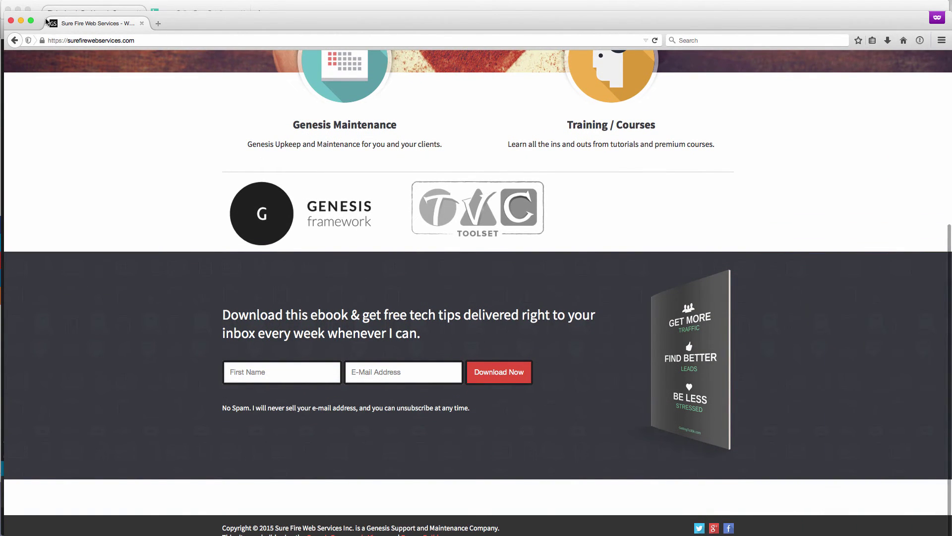
drag(249, 24, 251, 49)
click(109, 10)
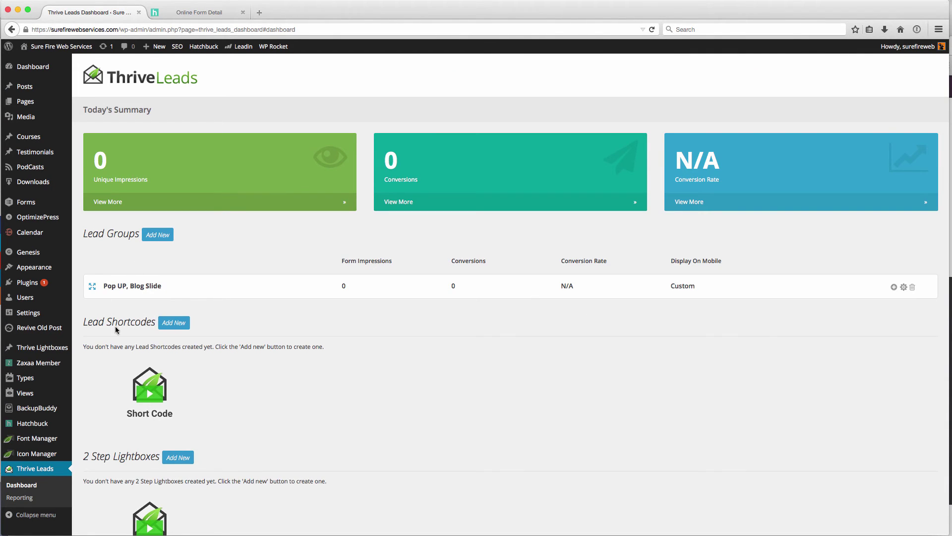
Set the Blog Post Slide In form's trigger to show when the user scrolls 30% of the way down the content, and save.
click(893, 287)
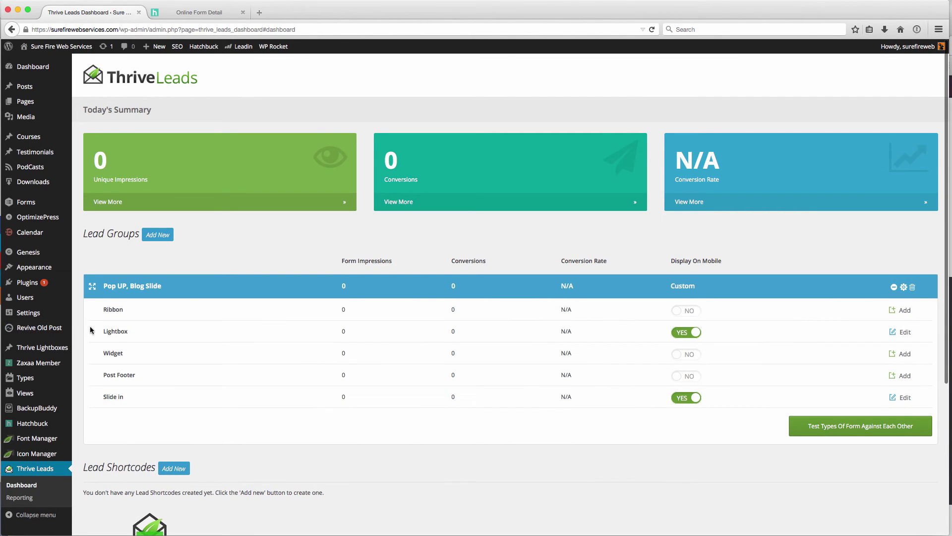
click(902, 398)
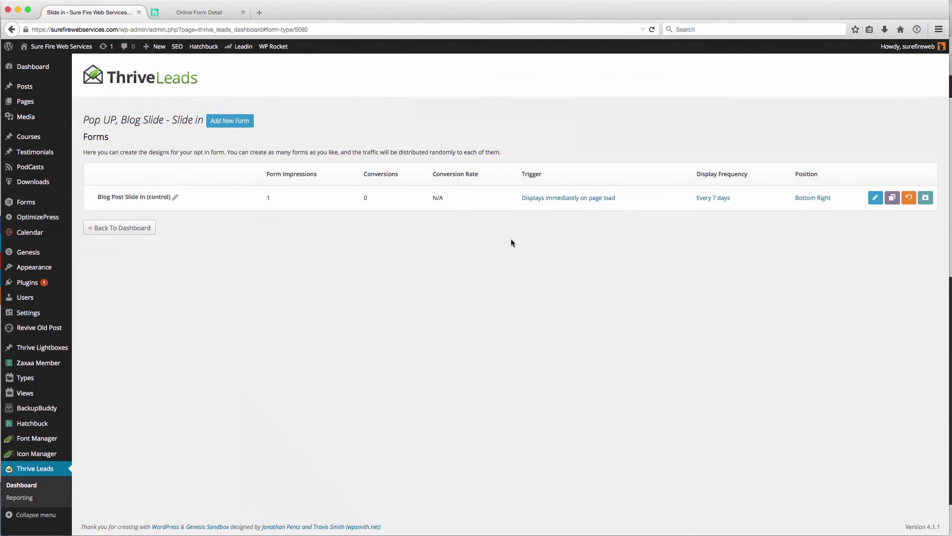
click(608, 198)
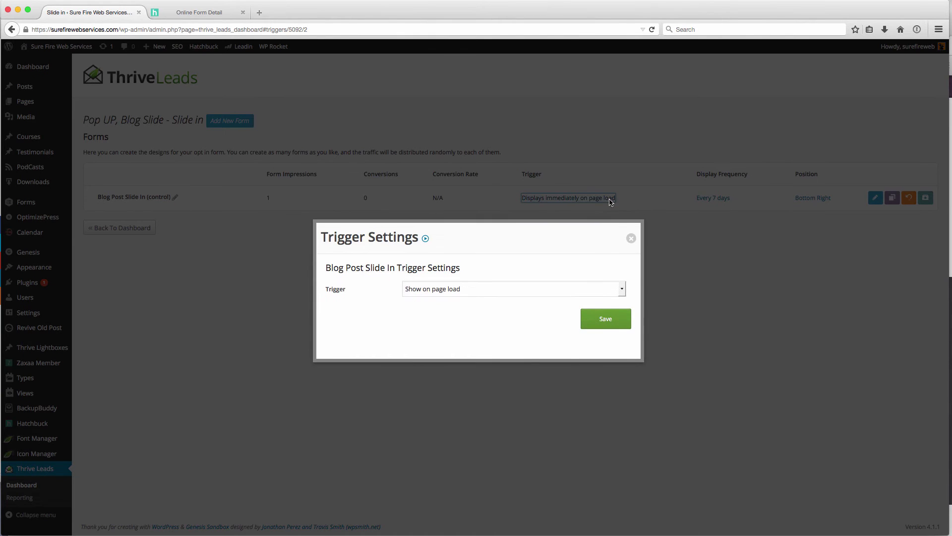
click(602, 288)
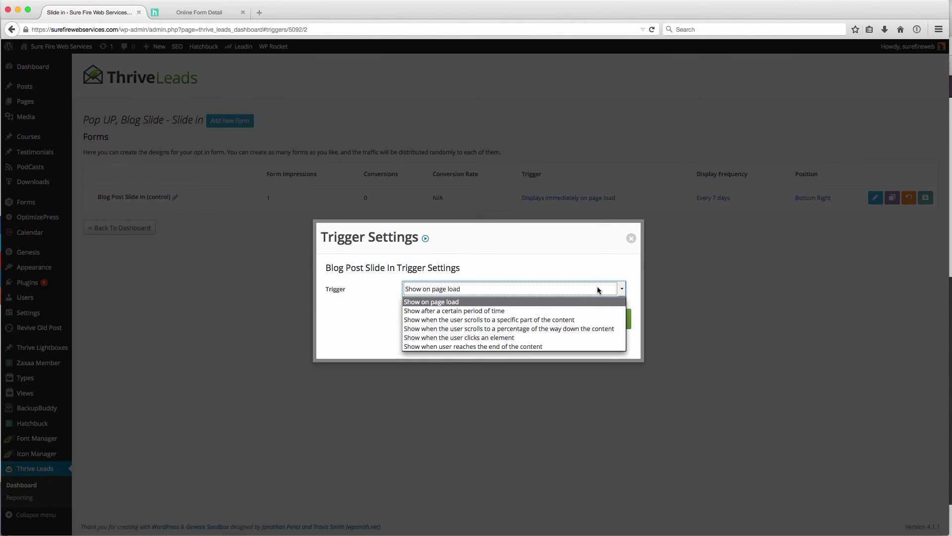
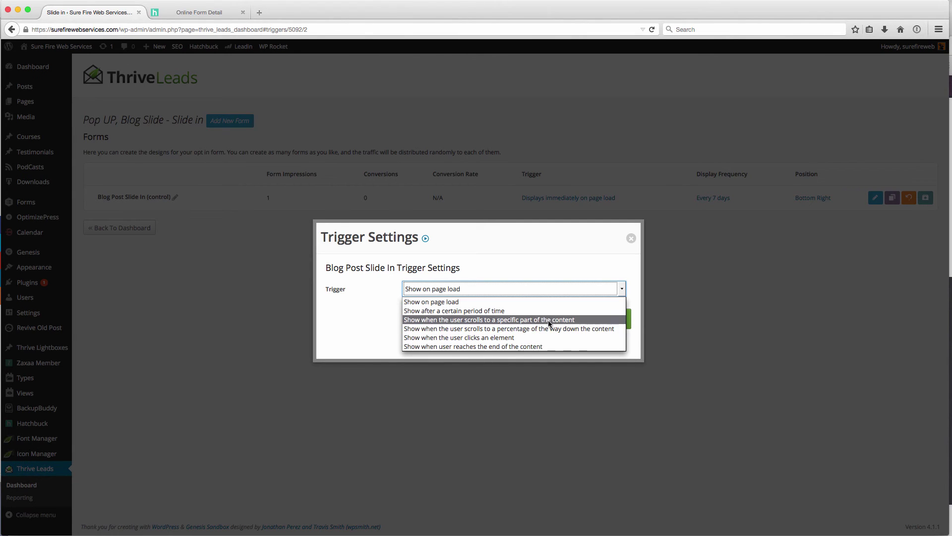
click(477, 328)
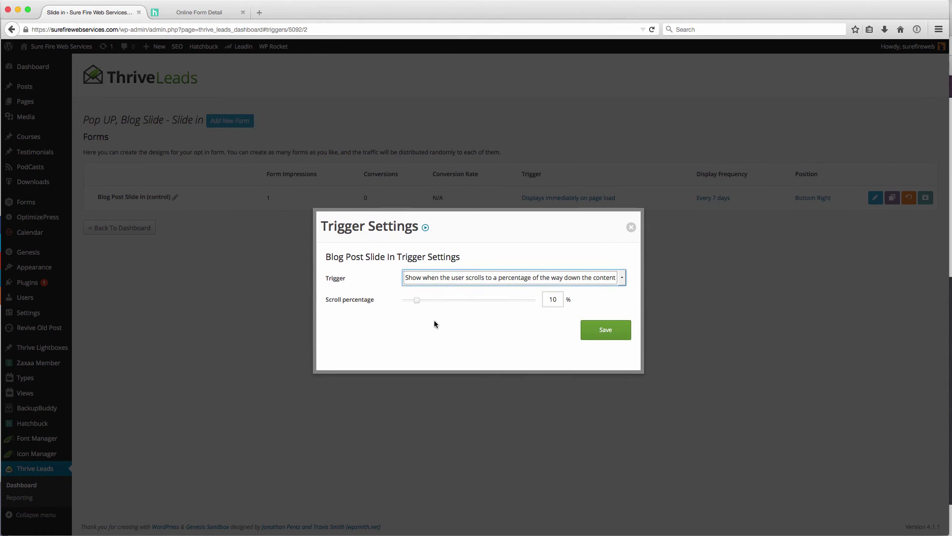
click(415, 300)
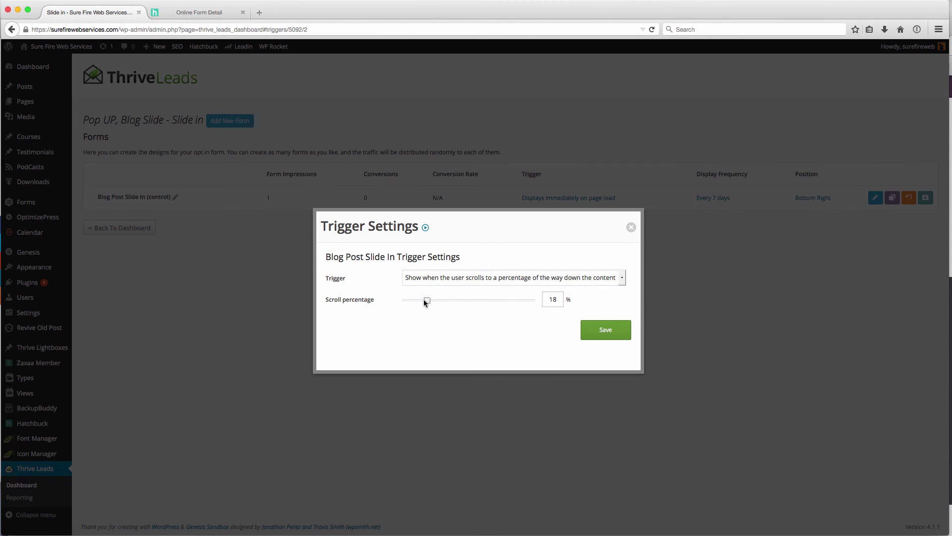
drag(427, 300, 434, 300)
click(599, 330)
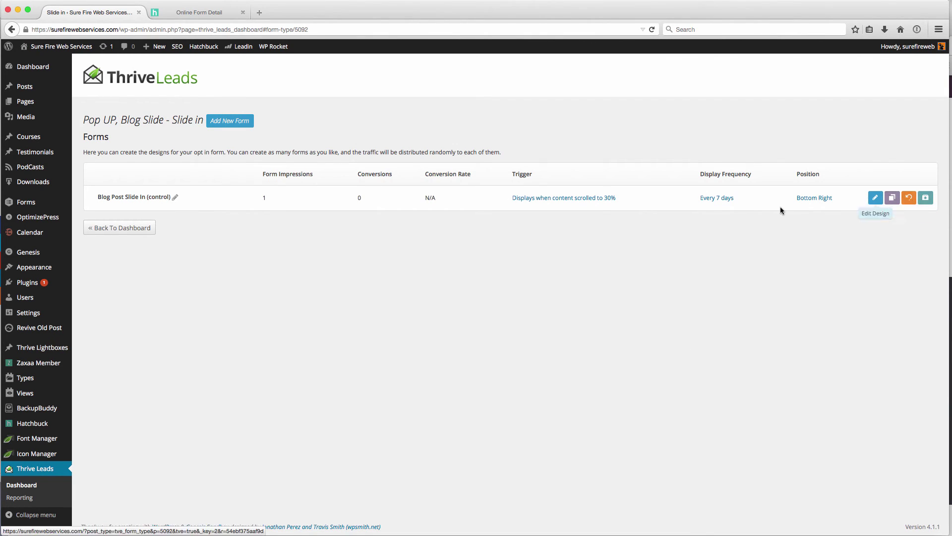
Return to the dashboard and turn off mobile display for the Slide in form type.
click(115, 229)
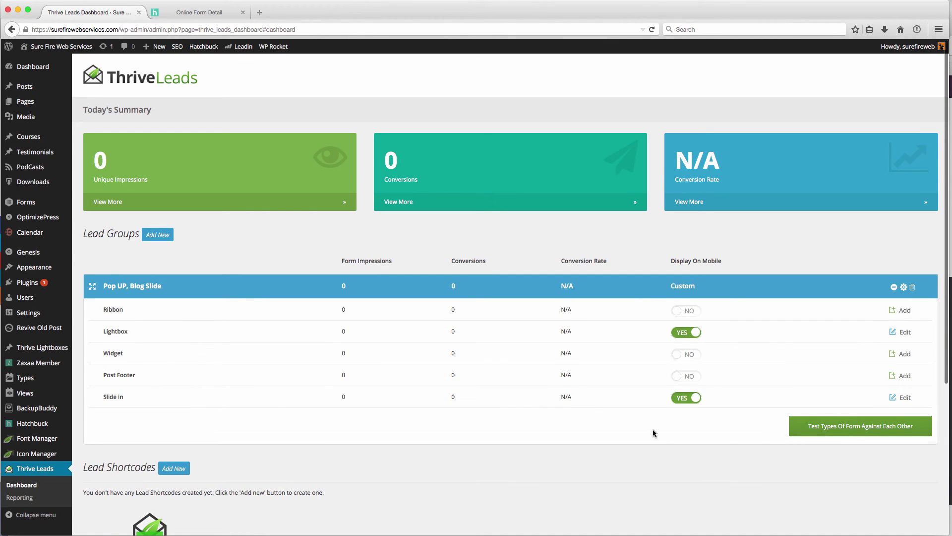
click(691, 400)
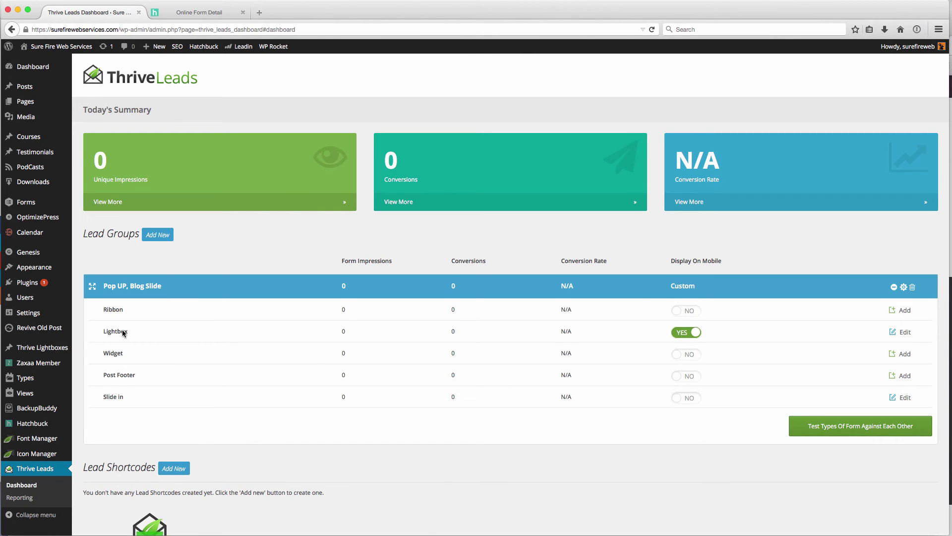
Set the Light Box Pop Up form's trigger to show after a certain period of time, 6 seconds after page load, and save.
click(901, 332)
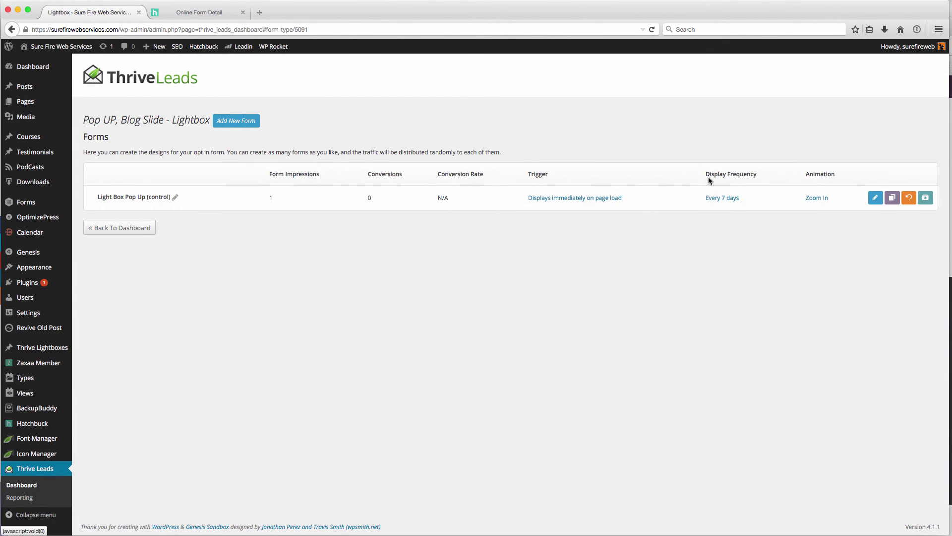
click(571, 201)
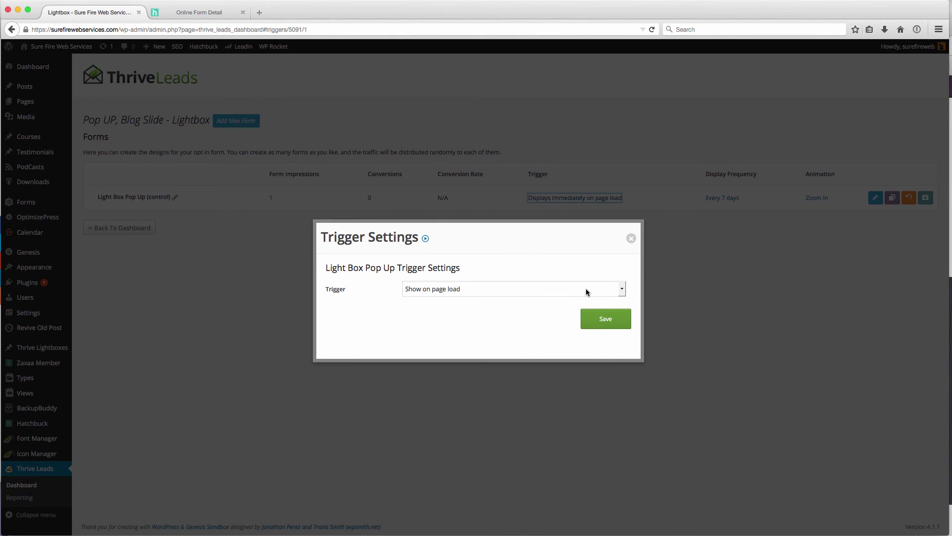
click(586, 292)
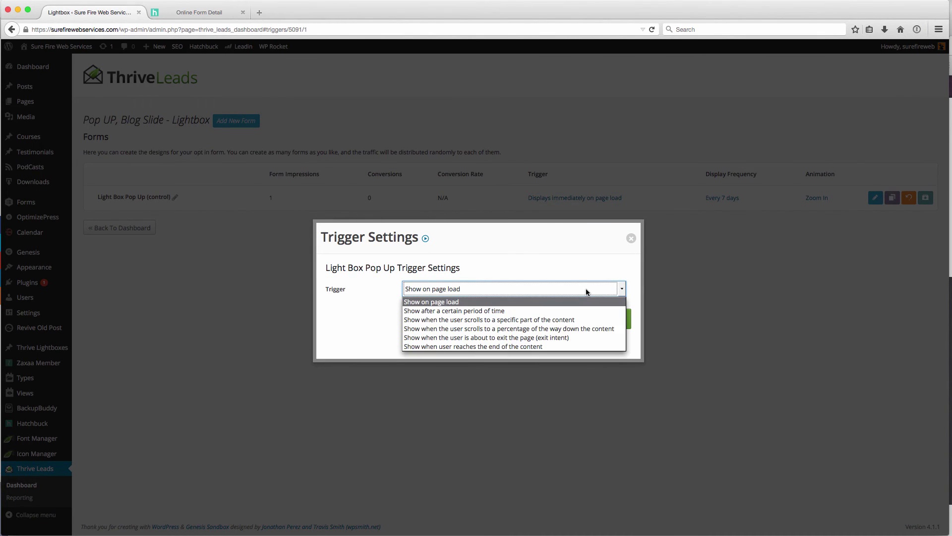
click(502, 311)
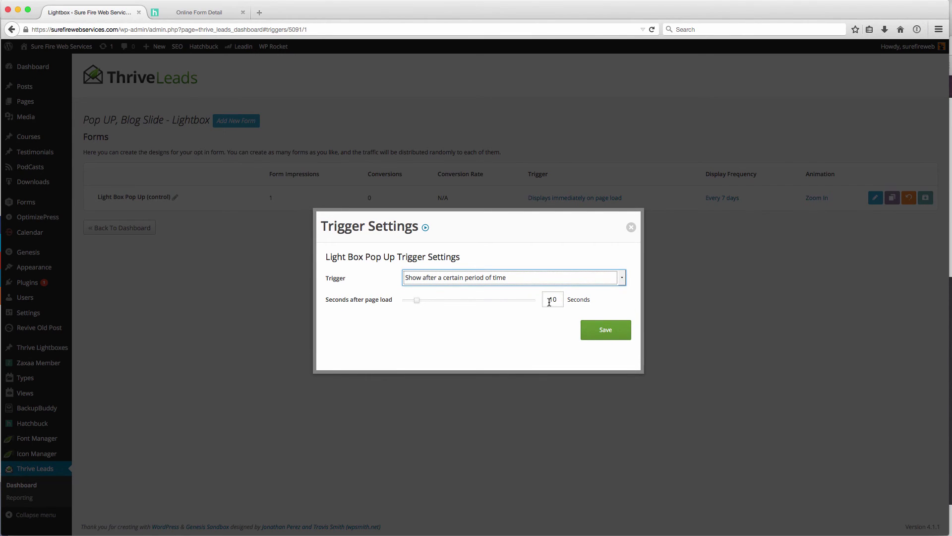
drag(416, 300, 412, 300)
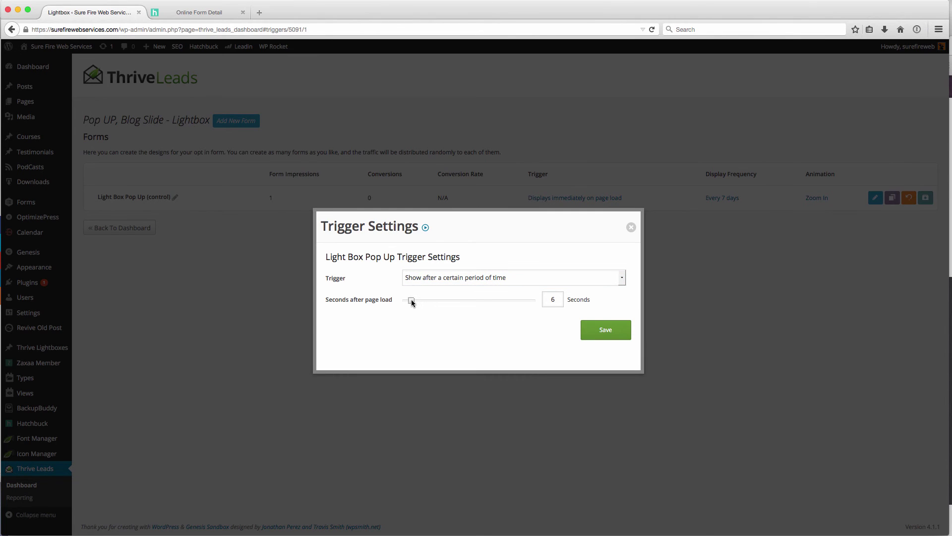
click(612, 330)
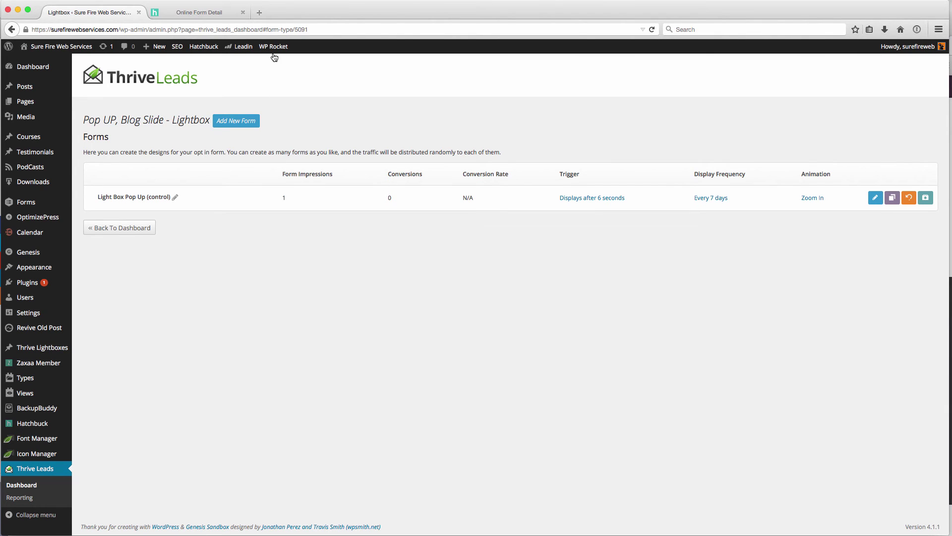
Return to the Thrive Leads dashboard and clear the WP Rocket cache.
mouse_move(275, 47)
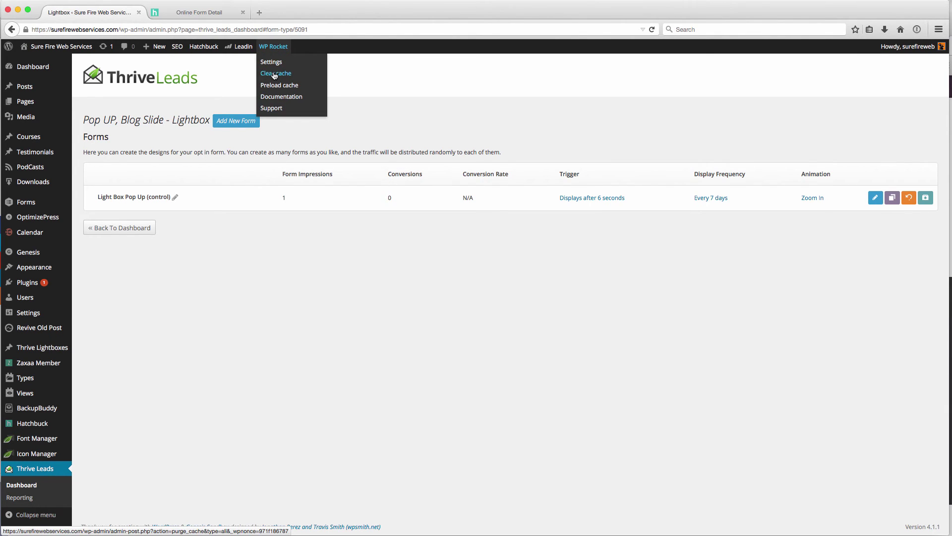
click(122, 228)
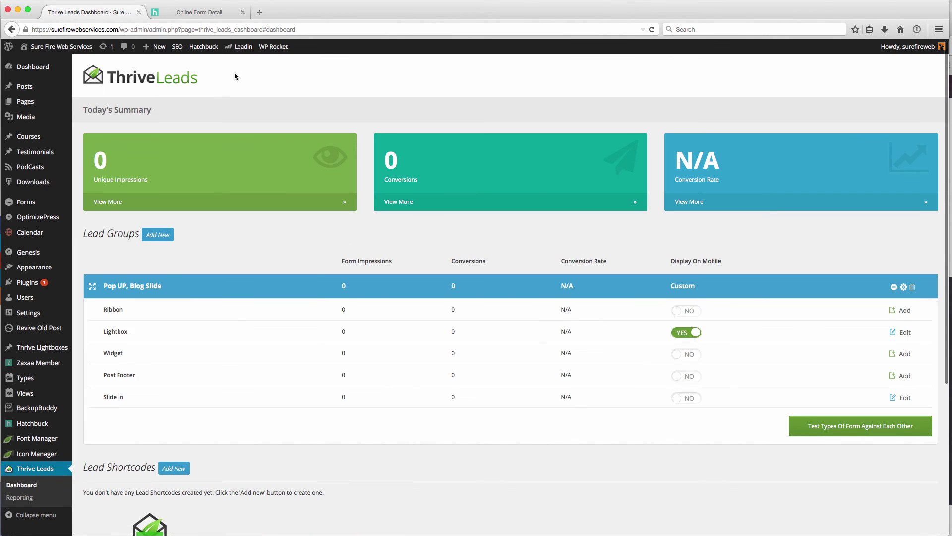
mouse_move(274, 46)
click(275, 74)
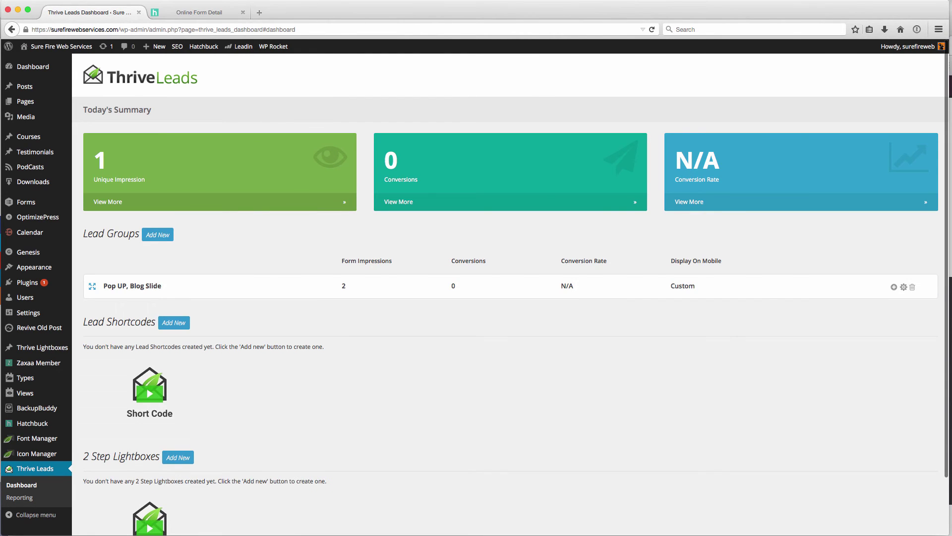
Open a new private browser window and load surefirewebservices.com.
click(792, 534)
click(14, 46)
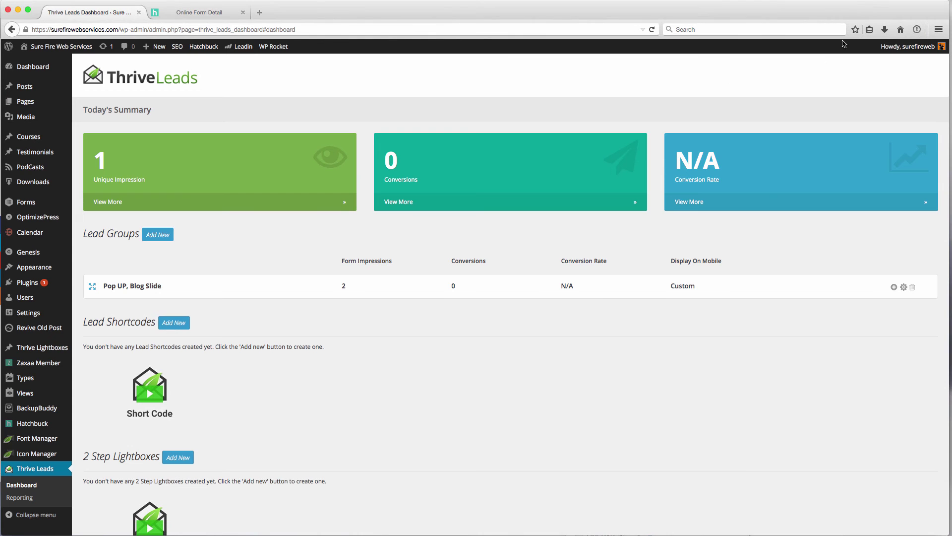
click(938, 30)
click(835, 97)
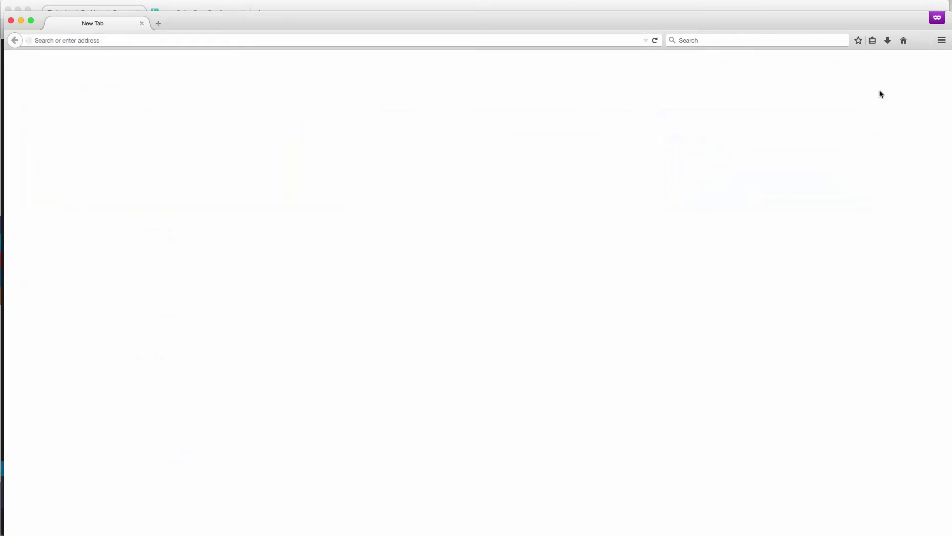
text(surefirewebservices.com/)
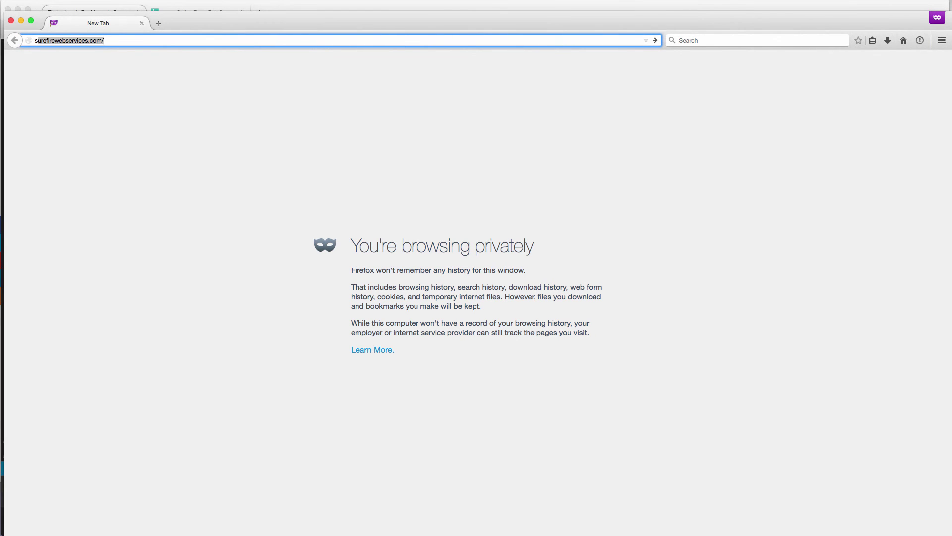
key(Return)
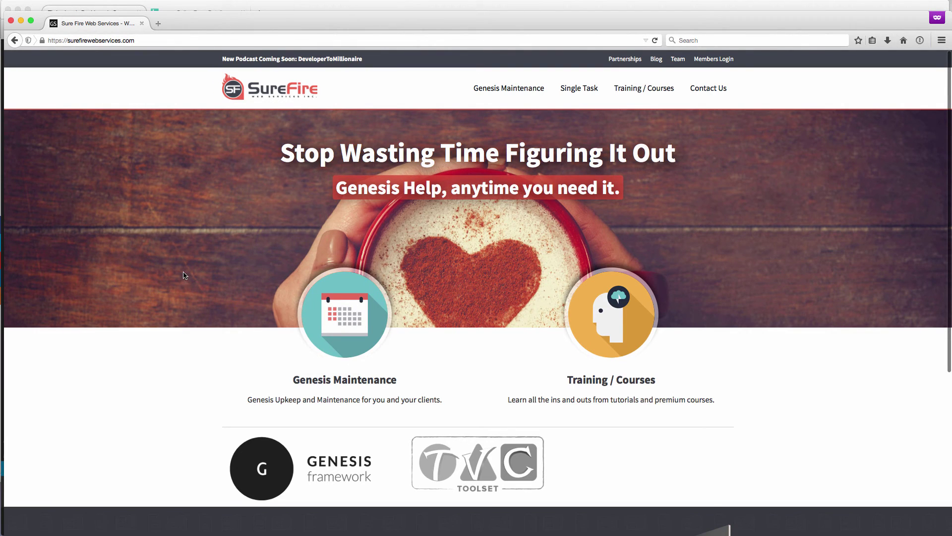
Examine the live home page along its length for the timed lightbox, and return to the Thrive Leads window.
scroll(513, 220, down, 1)
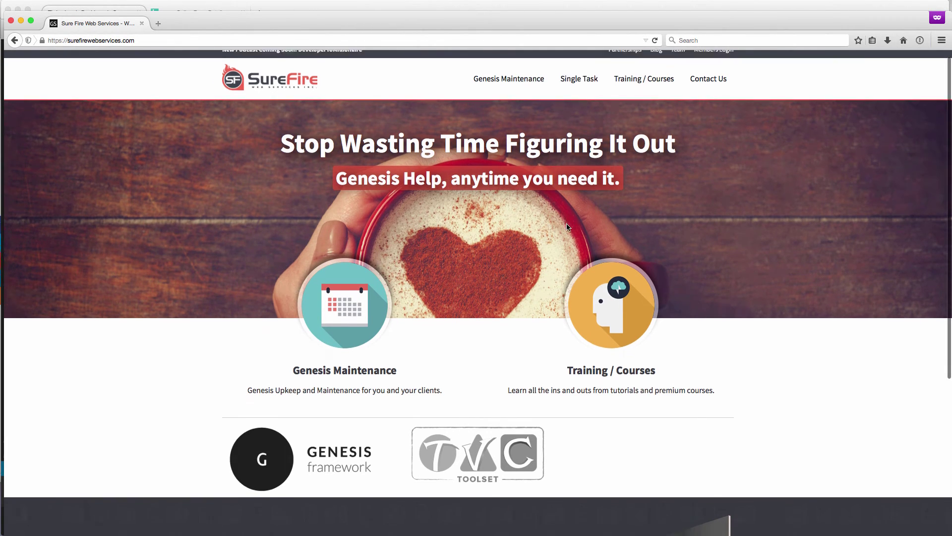
scroll(454, 218, up, 1)
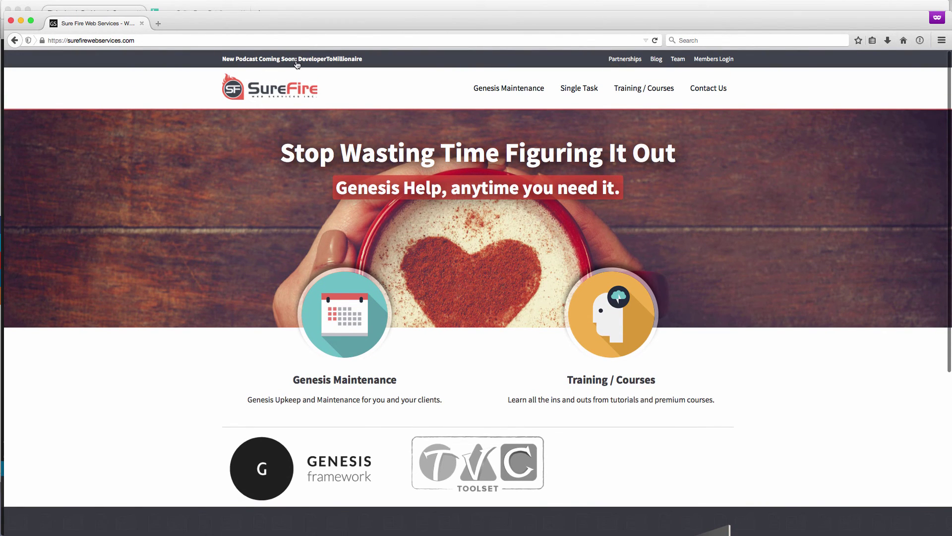
scroll(733, 248, down, 1)
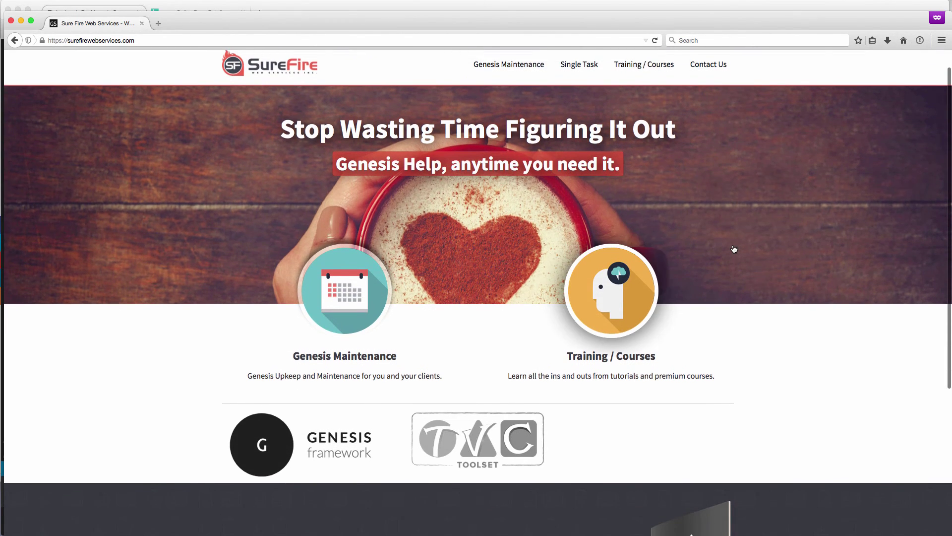
scroll(734, 248, down, 5)
scroll(733, 248, up, 3)
scroll(733, 248, up, 2)
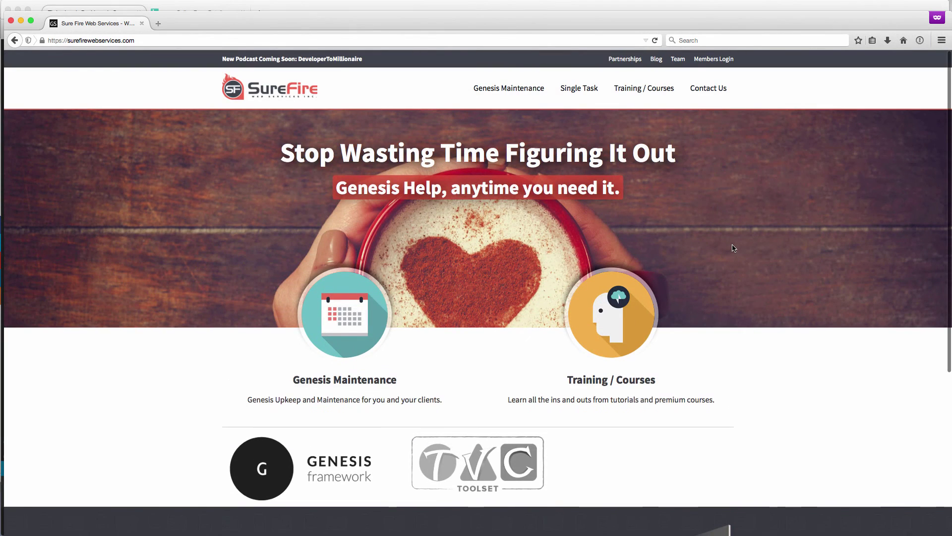
scroll(733, 247, down, 5)
scroll(734, 246, up, 5)
key(super+r)
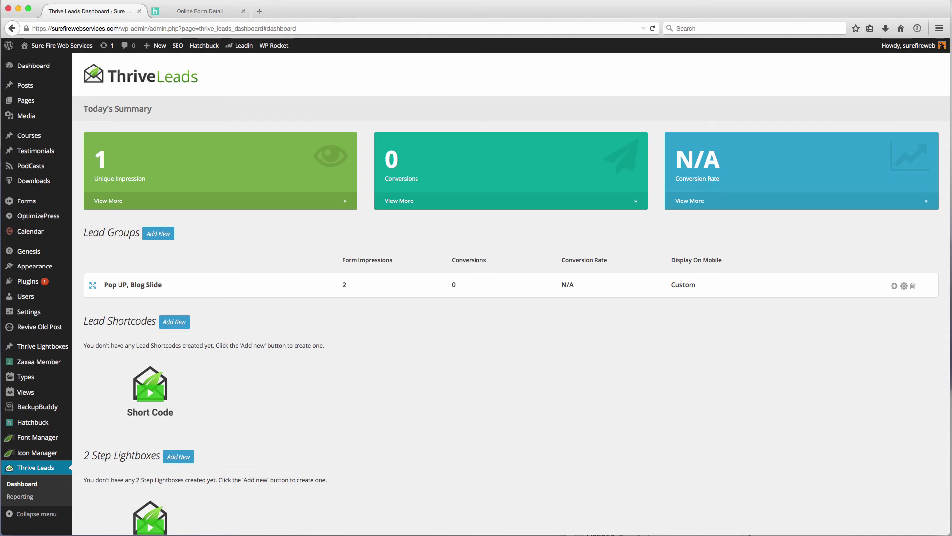
Set the Light Box Pop Up form's trigger to show after a certain period of time, 5 seconds after page load, and save.
click(894, 286)
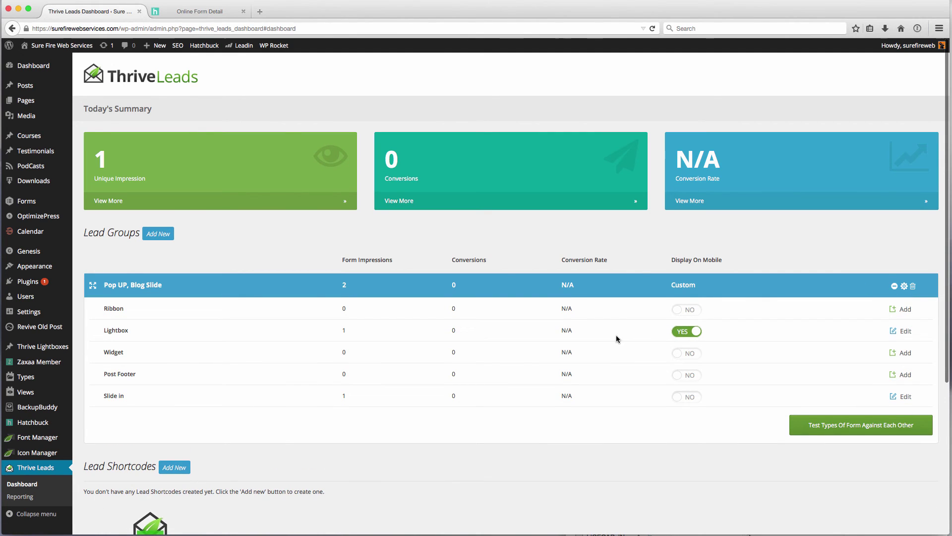
click(904, 331)
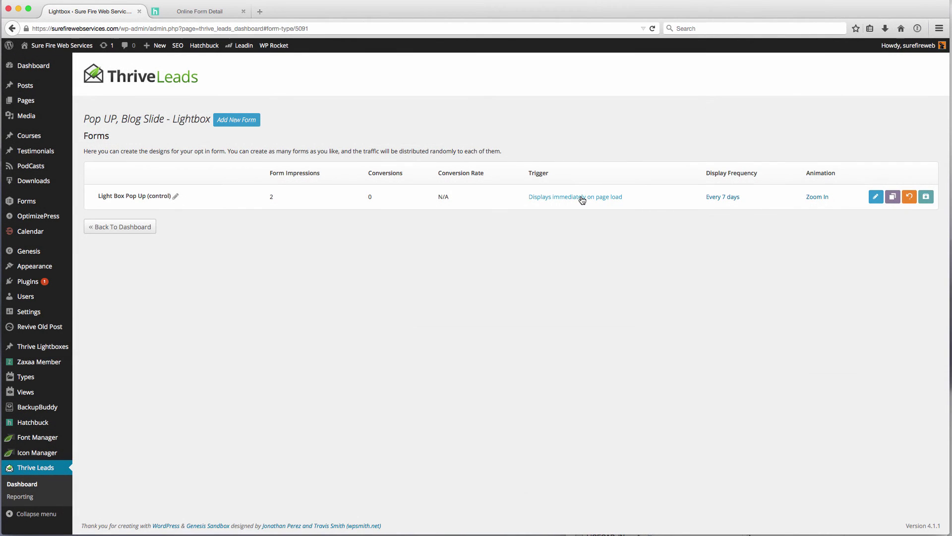
click(581, 197)
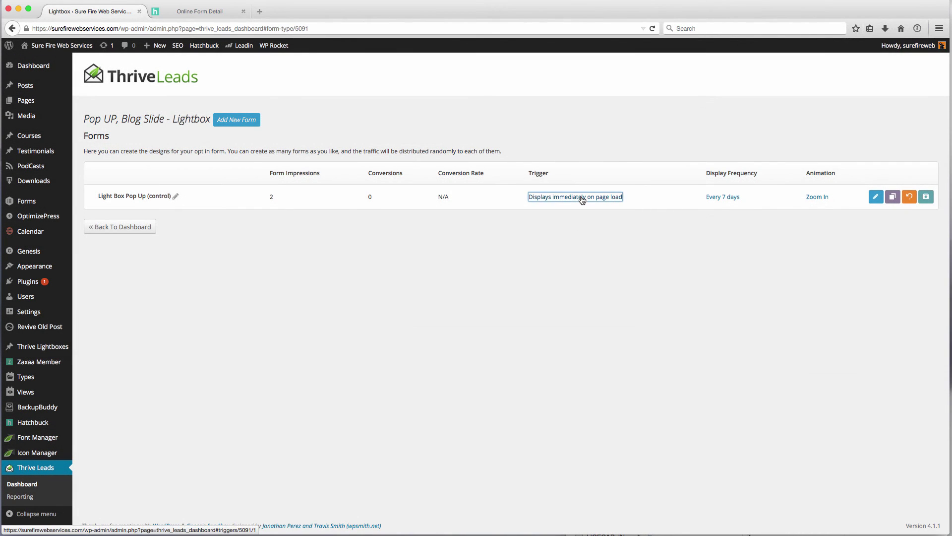
click(436, 287)
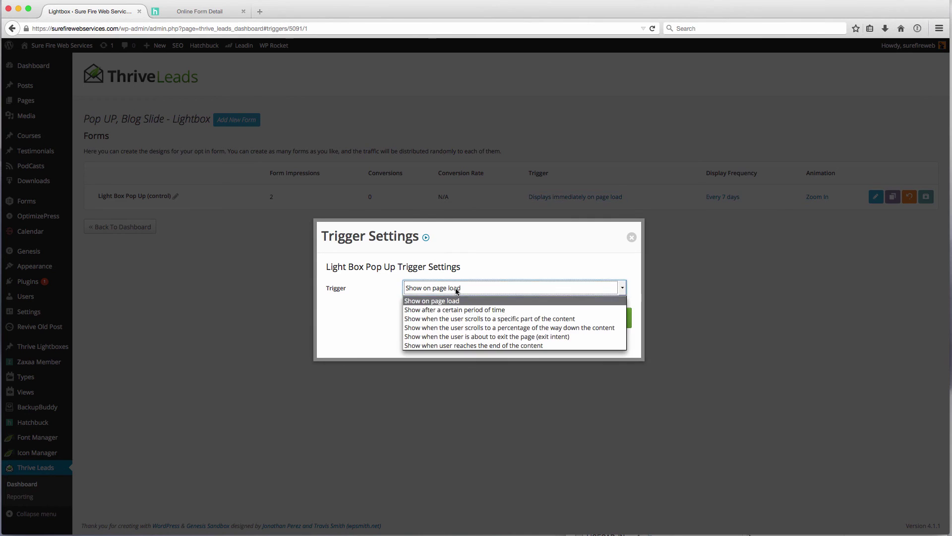
click(454, 305)
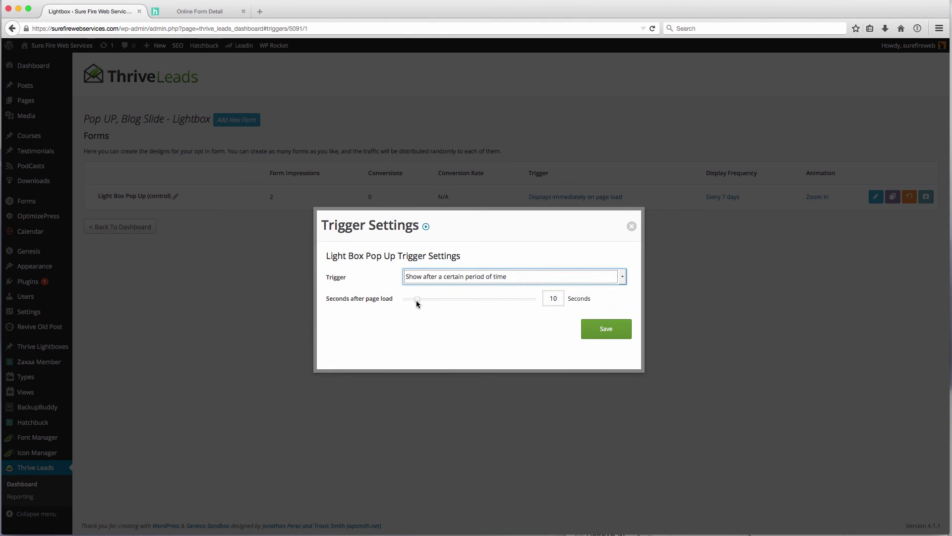
drag(415, 300, 411, 300)
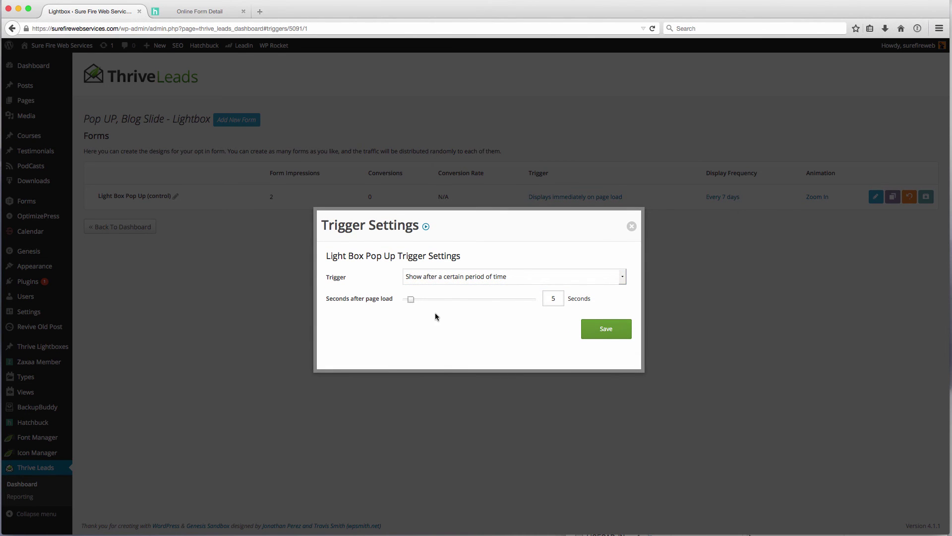
click(606, 328)
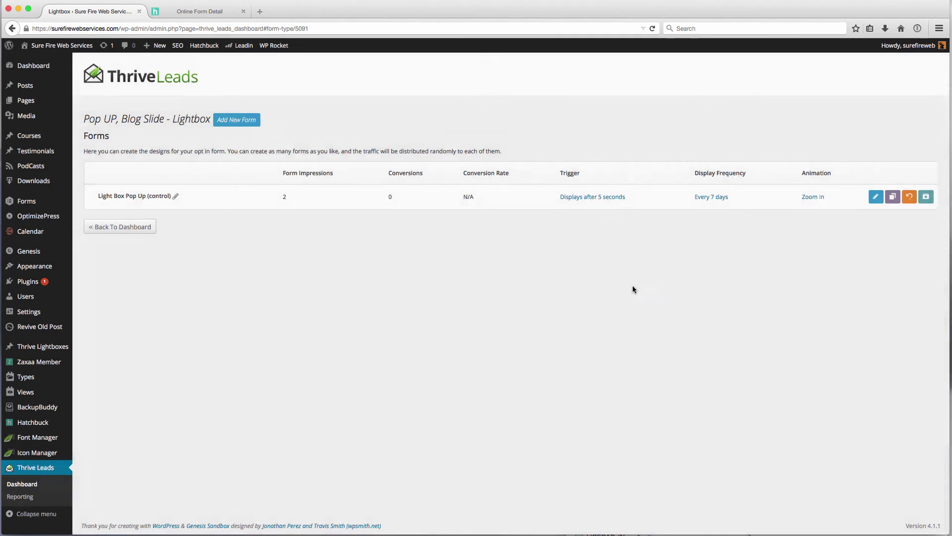
Go back to the dashboard and clear the site's WP Rocket cache.
click(121, 228)
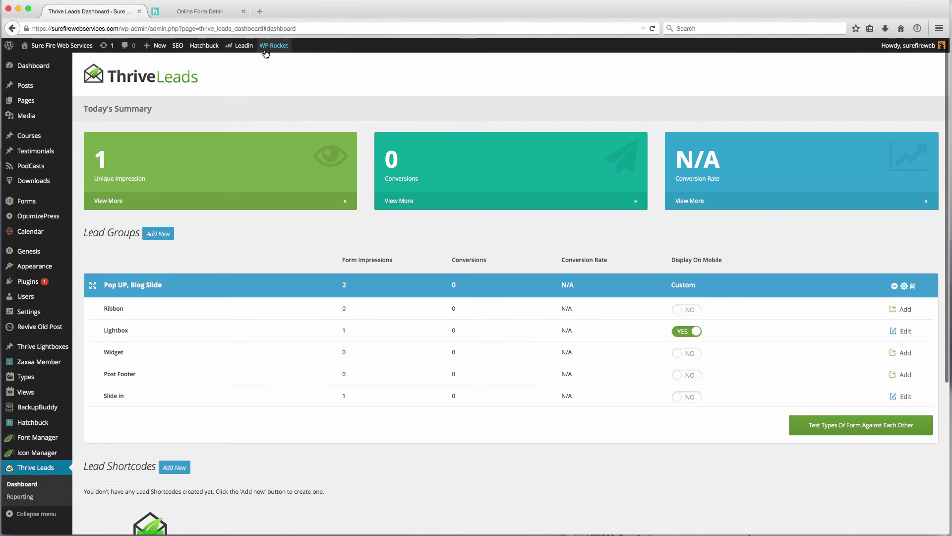
mouse_move(272, 46)
click(278, 75)
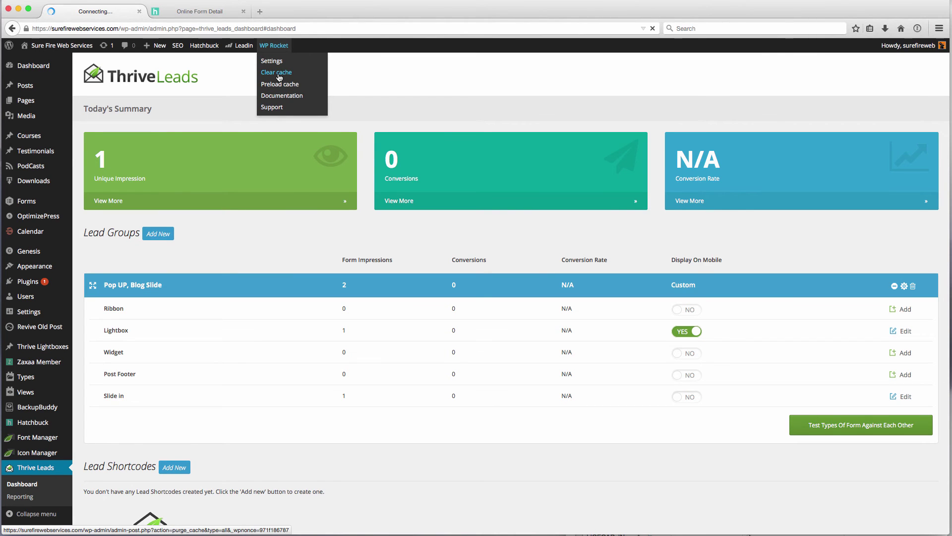
mouse_move(296, 9)
mouse_down()
mouse_move(471, 236)
mouse_move(471, 102)
mouse_move(296, 7)
mouse_up()
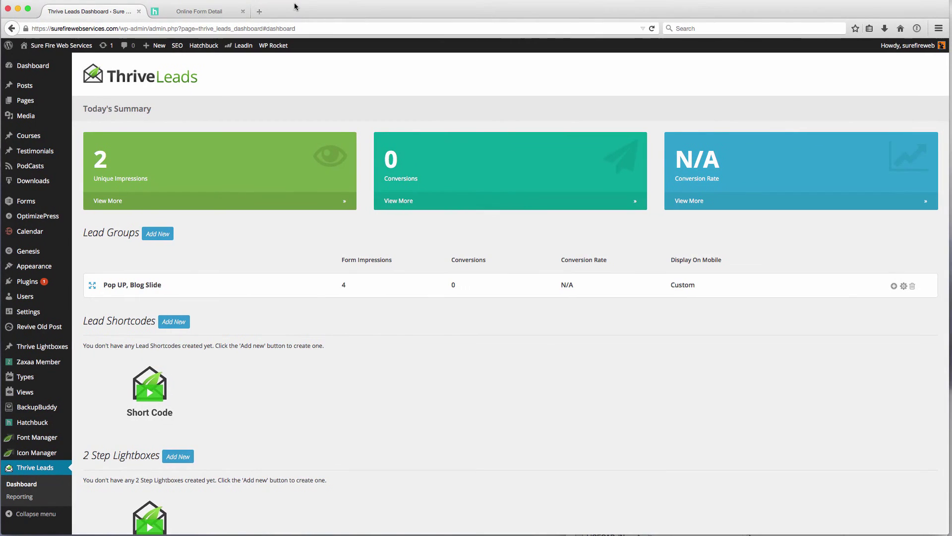
Check the timed lightbox on surefirewebservices.com in a new private browser window, dismiss it and close the window.
click(939, 29)
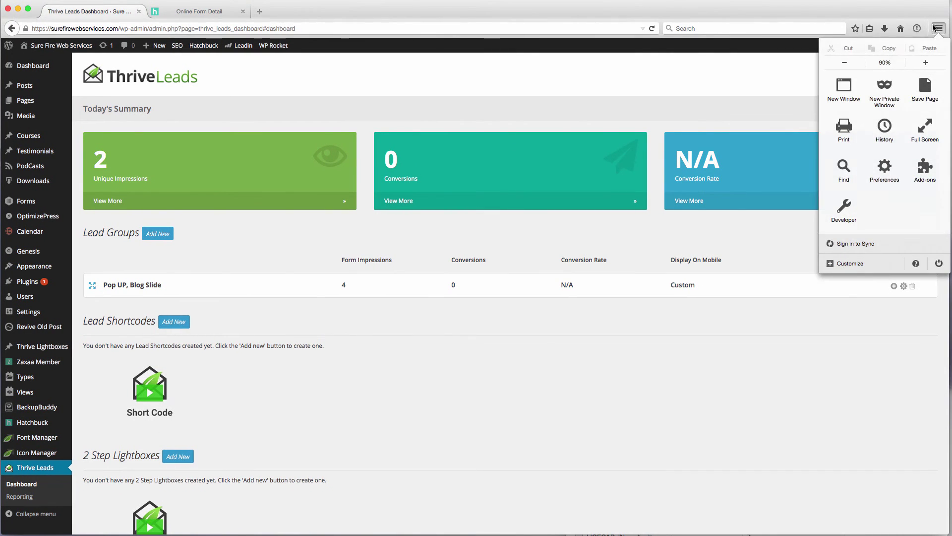
click(883, 85)
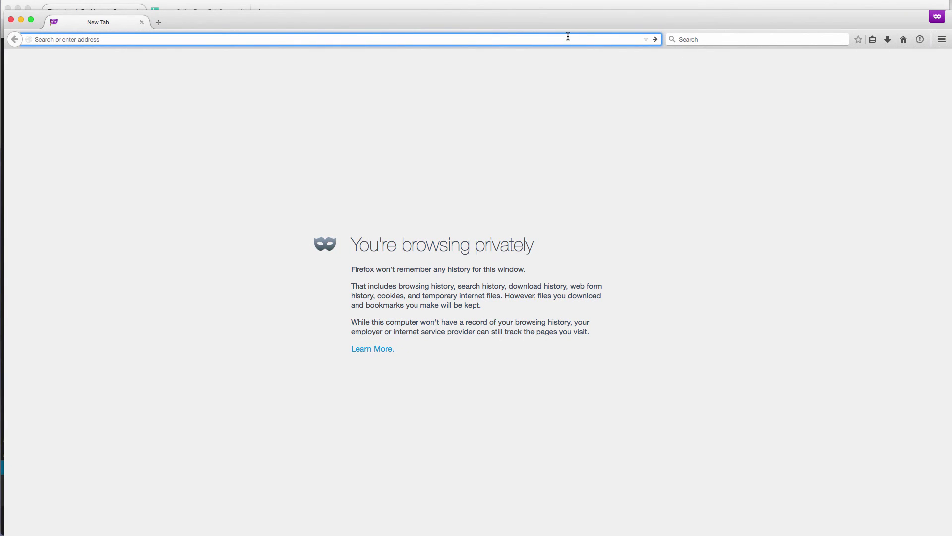
text(surefire)
key(Return)
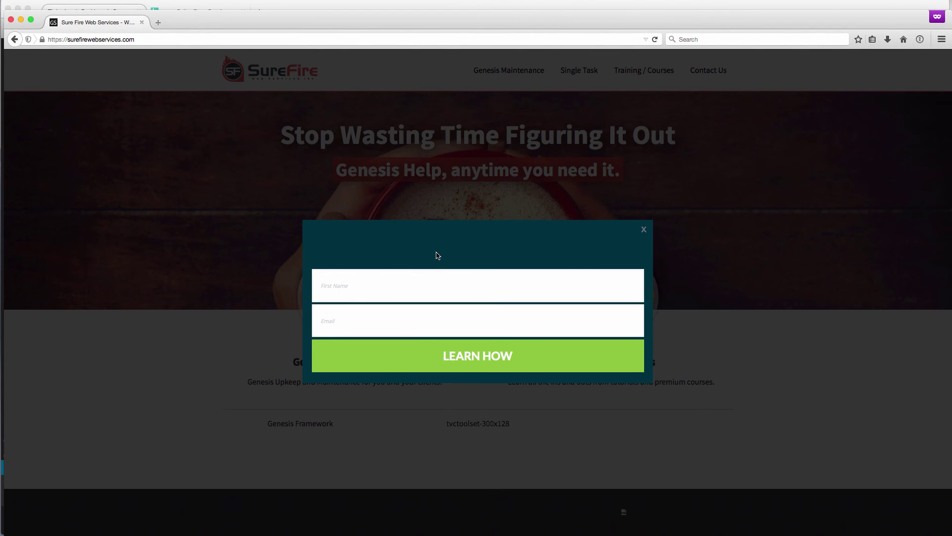
click(644, 230)
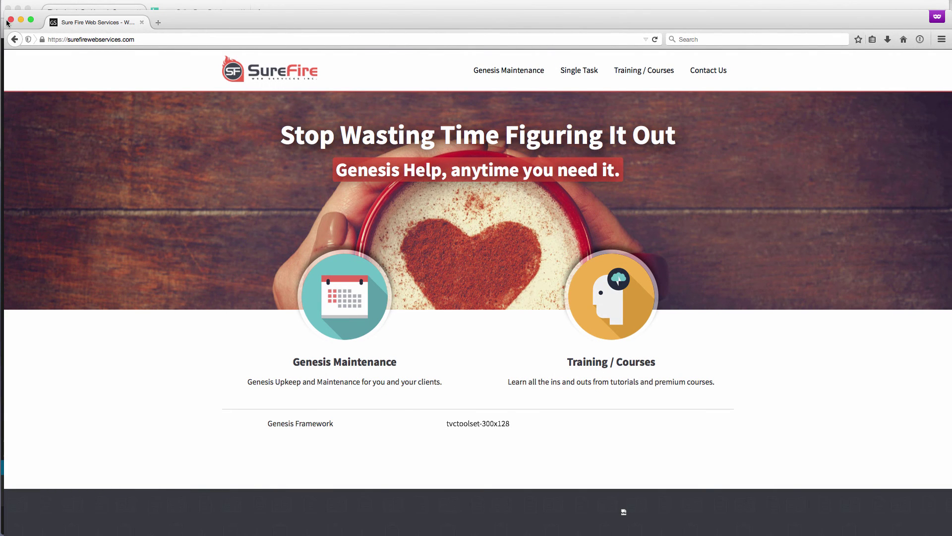
click(11, 20)
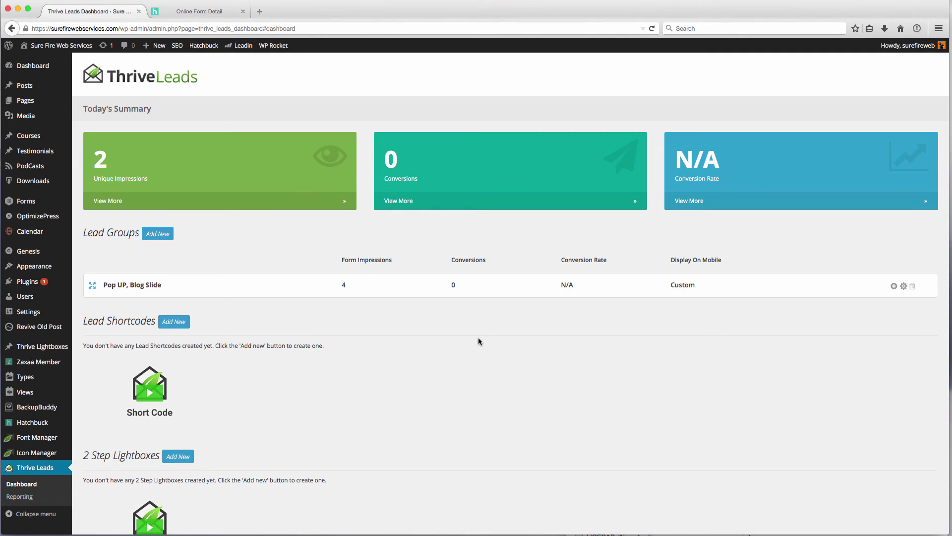
Add a new lead group named Blog Slide Up.
click(157, 234)
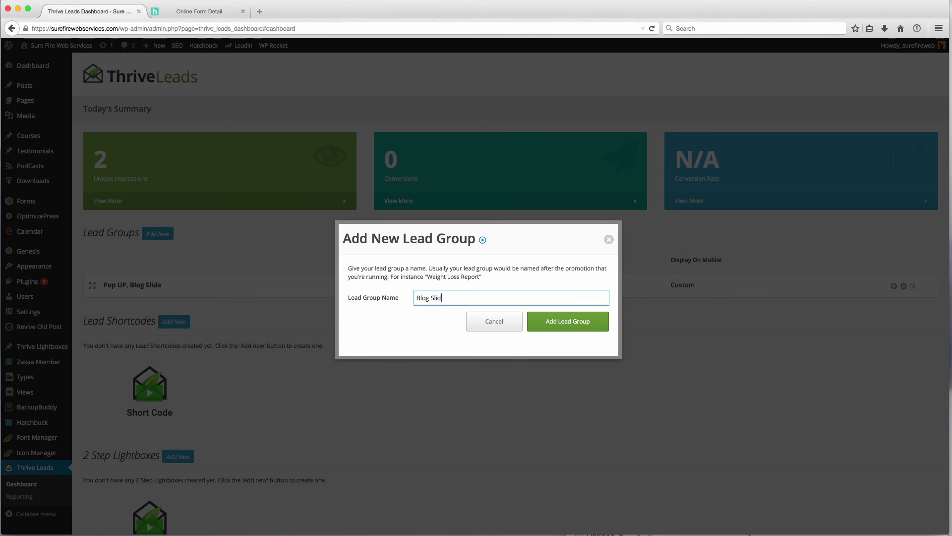
click(581, 320)
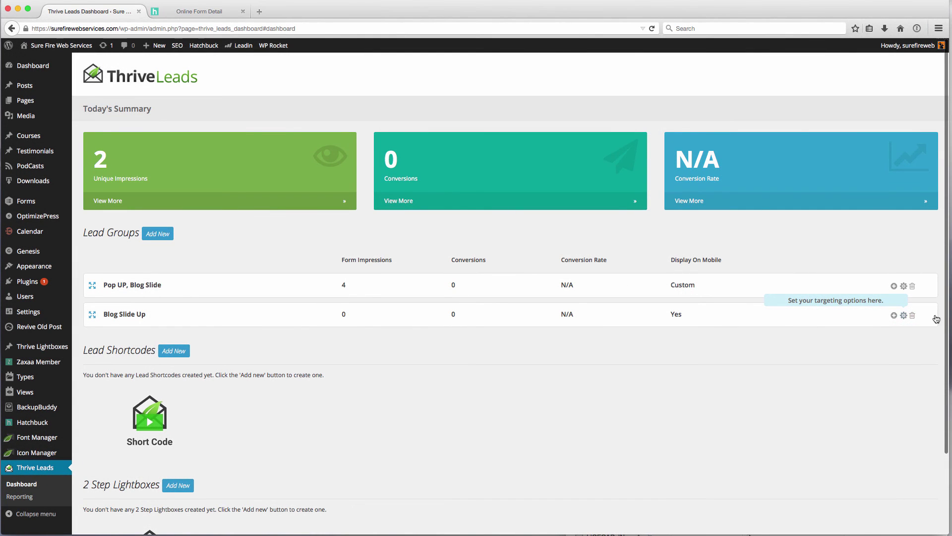
Expand the Blog Slide Up lead group and turn off mobile display for Ribbon, Lightbox, Widget and Post Footer.
click(894, 315)
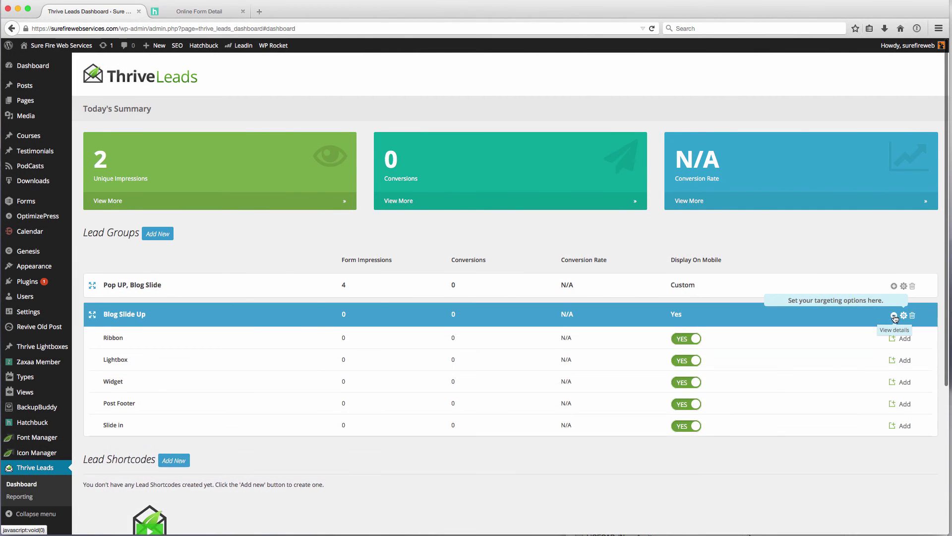
click(689, 340)
click(689, 362)
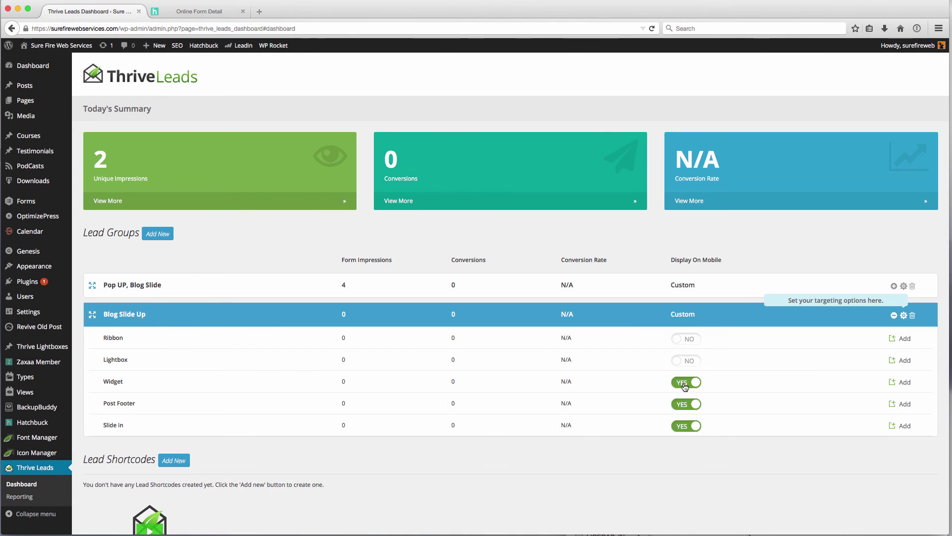
click(686, 382)
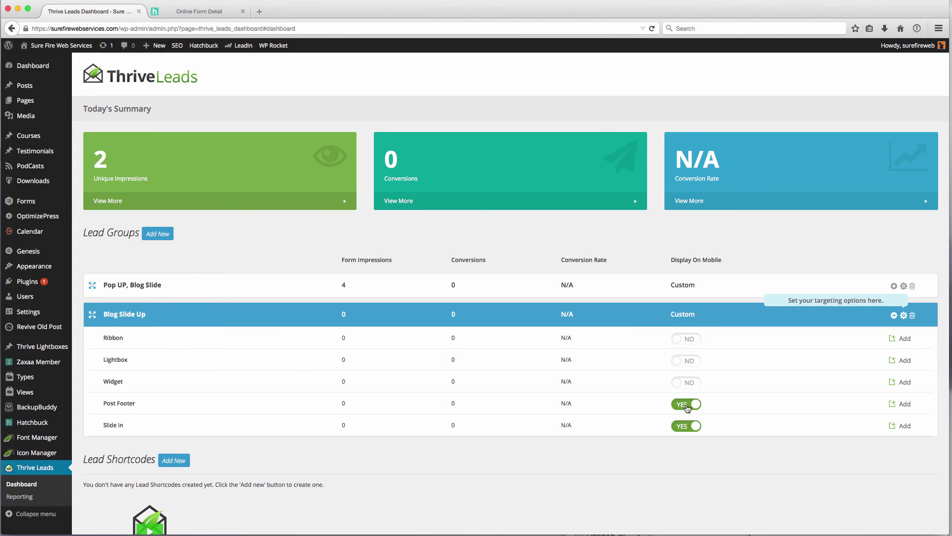
click(687, 405)
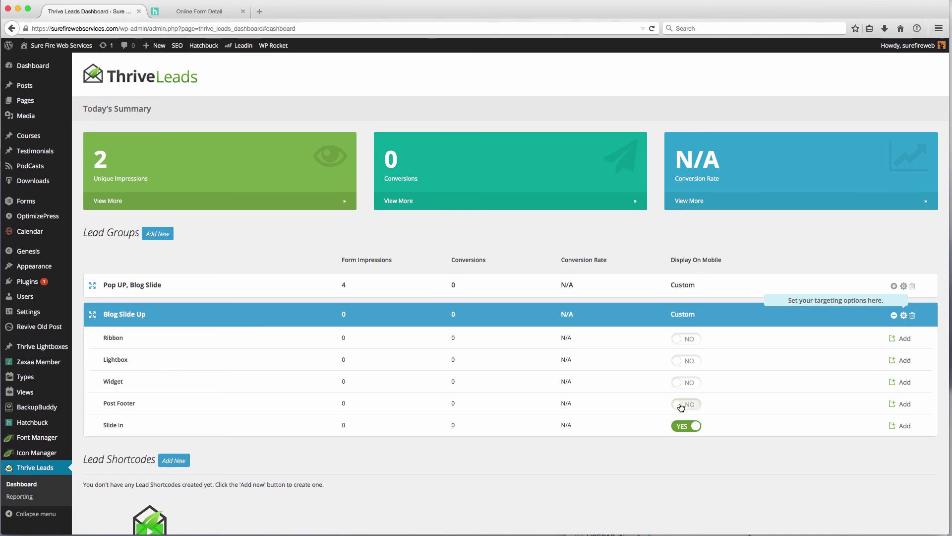
click(900, 425)
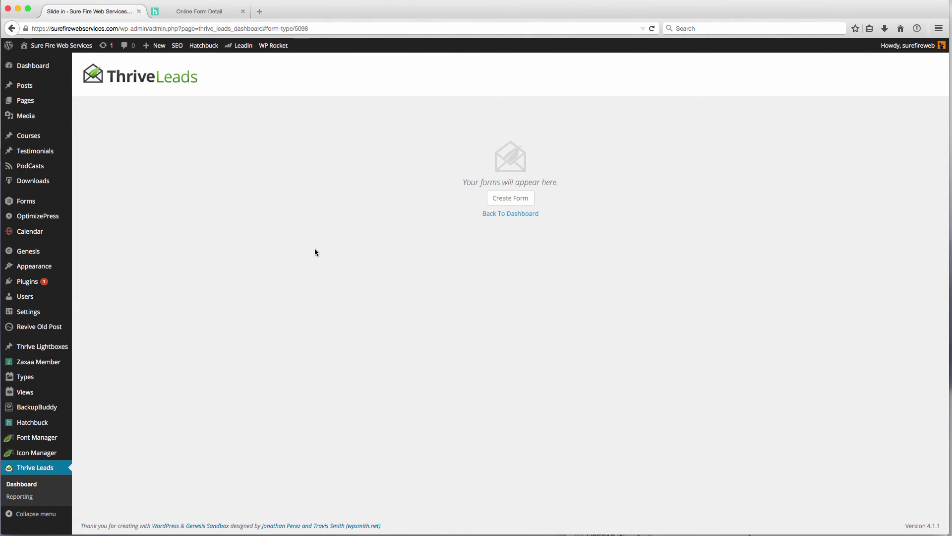
click(501, 199)
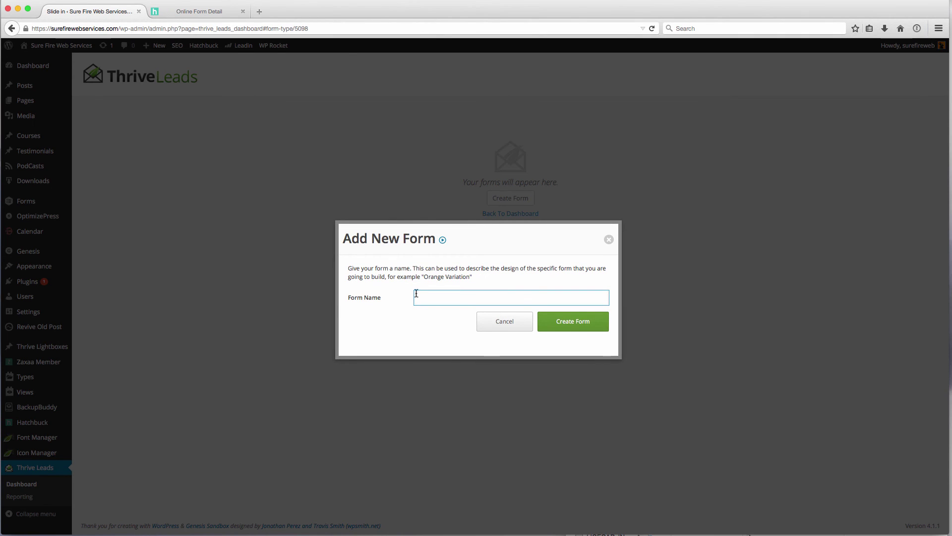
click(500, 327)
click(521, 212)
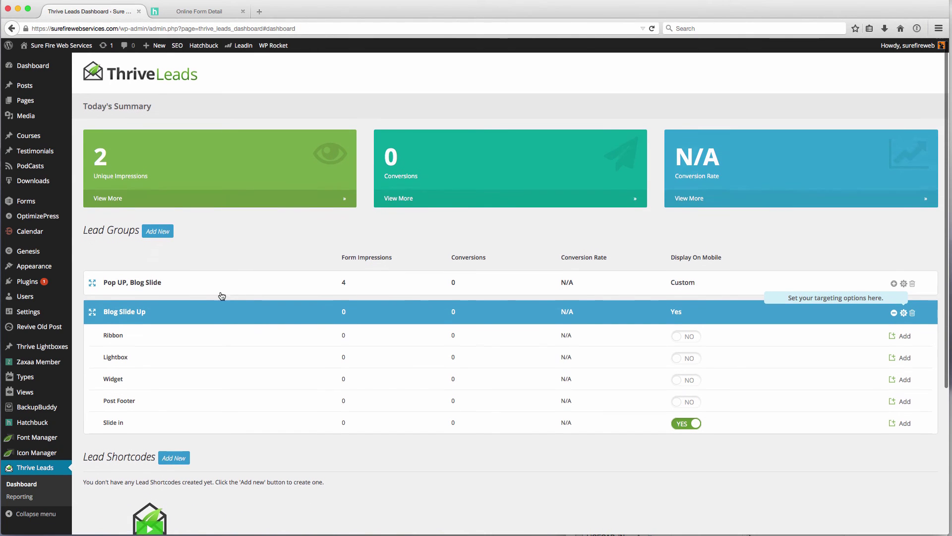
Clone the Blog Post Slide In form in the Pop UP, Blog Slide lead group's slide-in forms.
scroll(188, 282, down, 1)
click(723, 263)
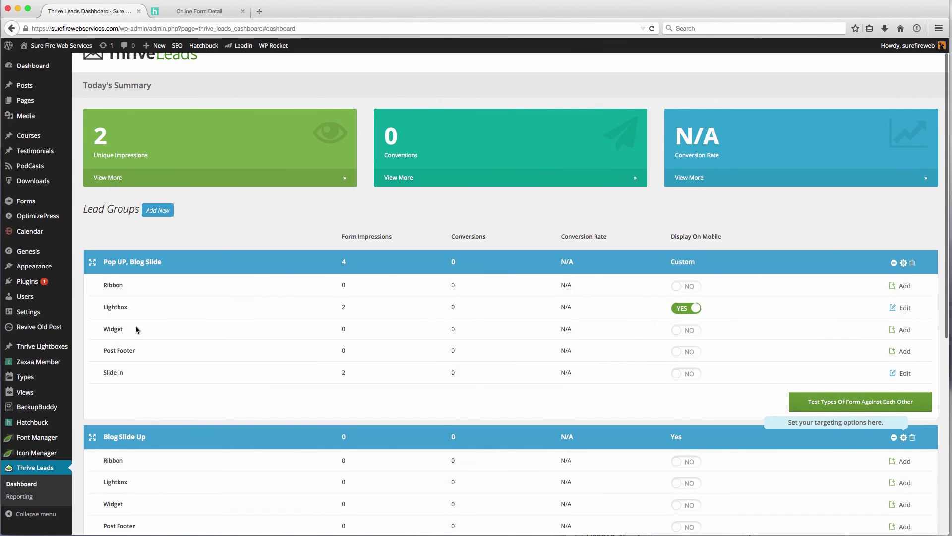
click(904, 372)
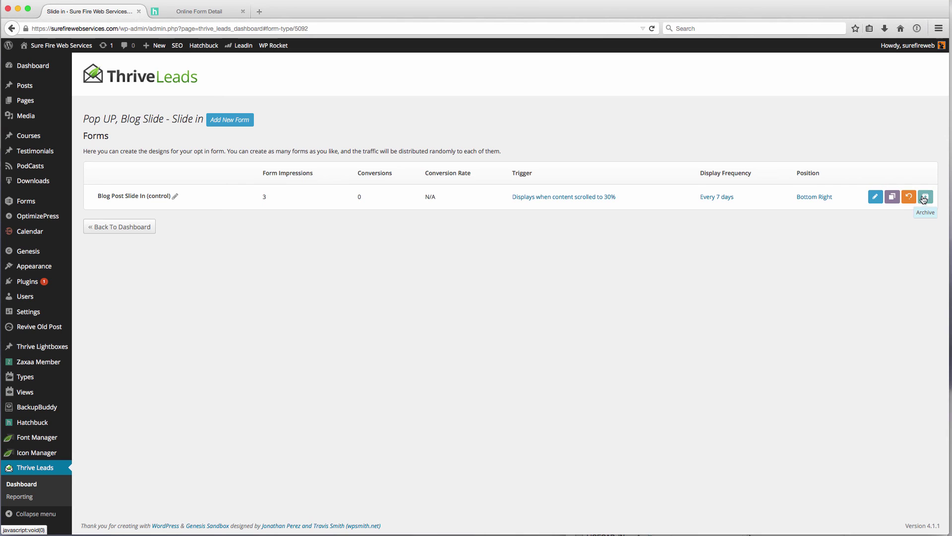
click(892, 198)
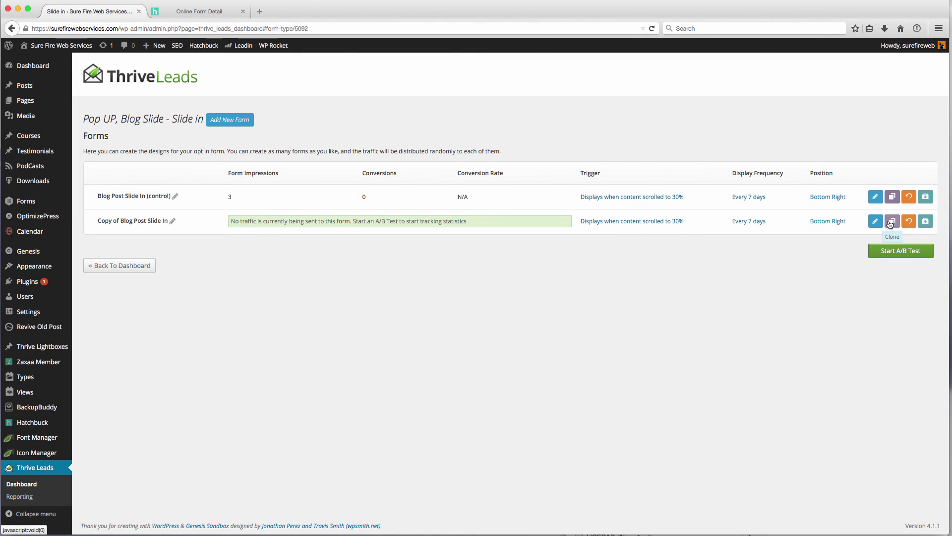
Move the cloned Copy of Blog Post Slide In form to the archive and return to the Thrive Leads dashboard.
click(923, 223)
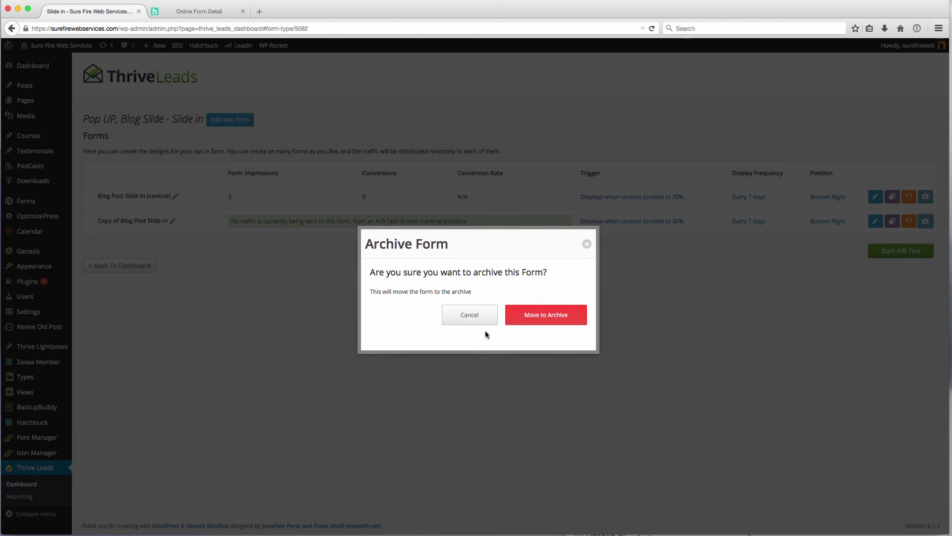
click(518, 321)
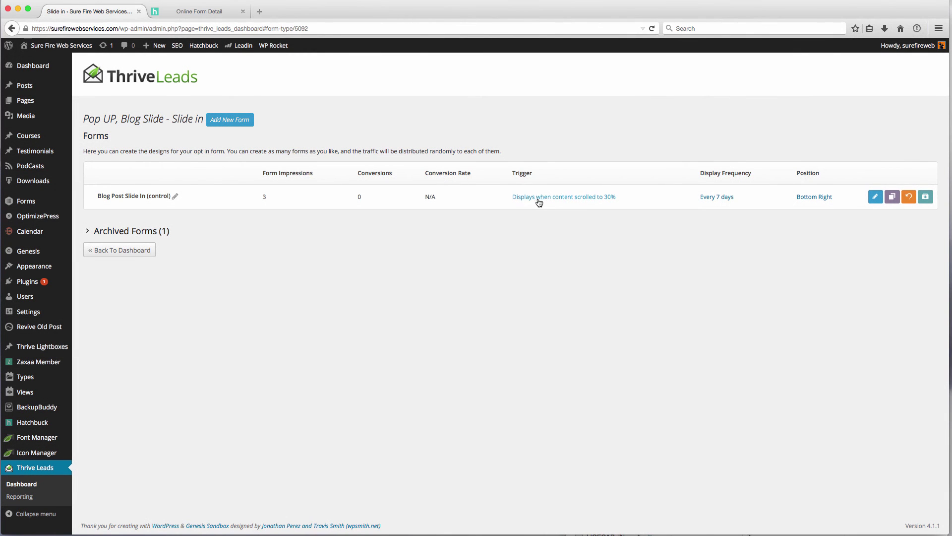
click(123, 250)
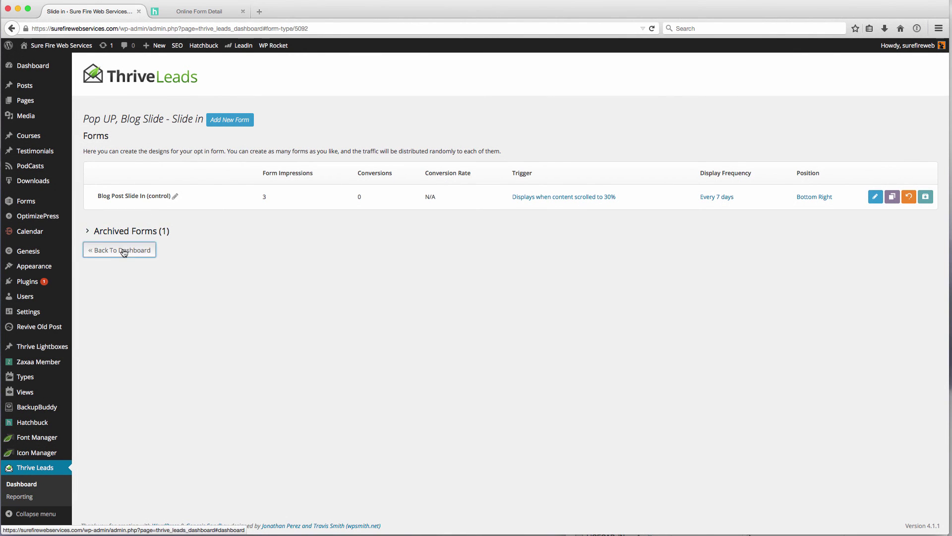
Review the form types in both lead groups and the Lead Shortcodes and 2 Step Lightboxes sections of the dashboard.
scroll(406, 260, down, 1)
scroll(406, 262, down, 1)
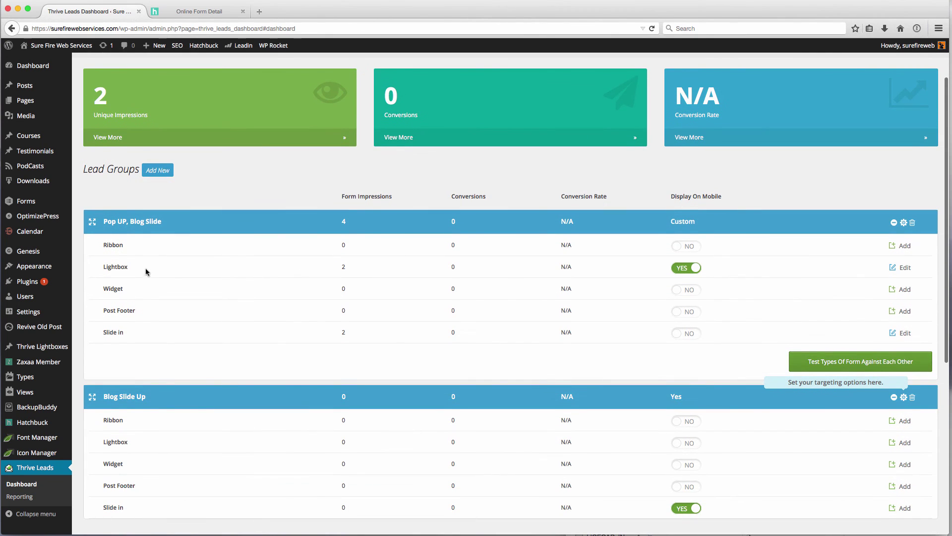
scroll(114, 271, up, 1)
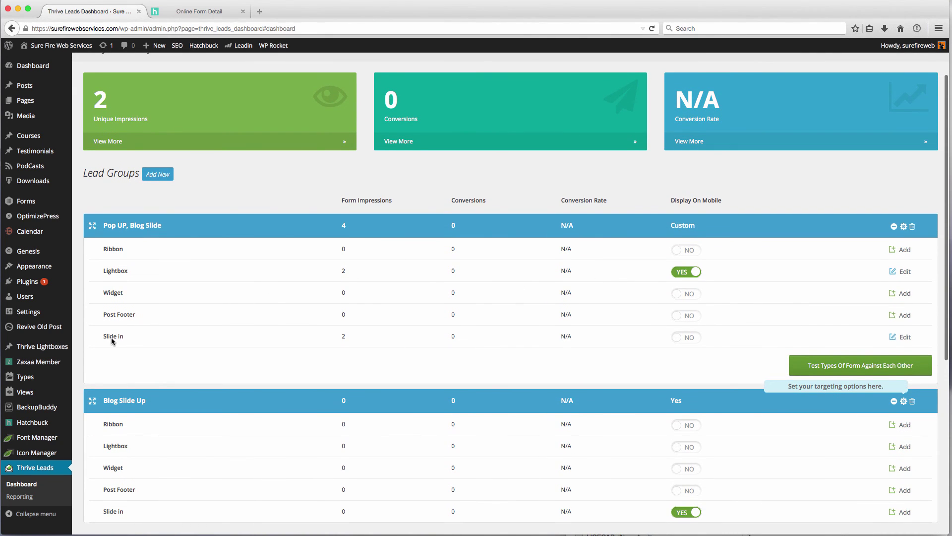
scroll(115, 336, down, 3)
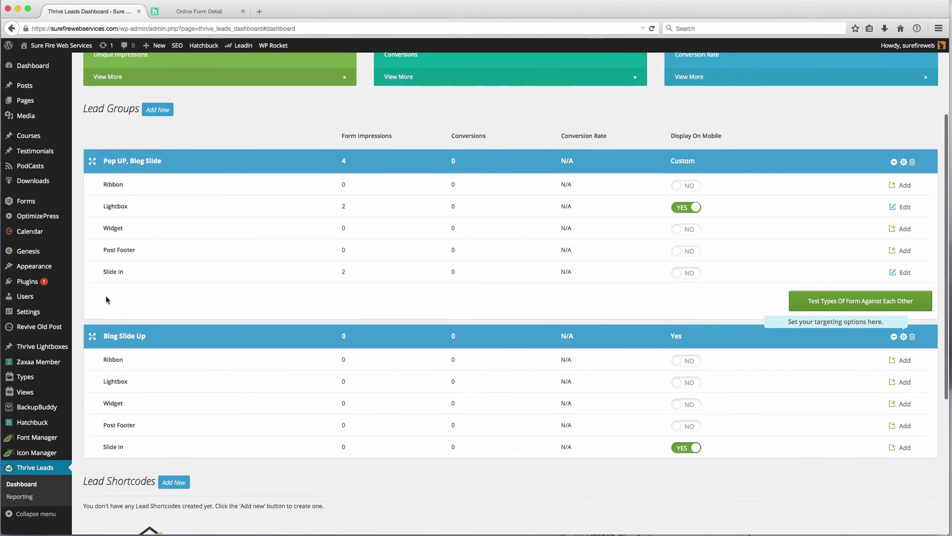
scroll(114, 279, down, 1)
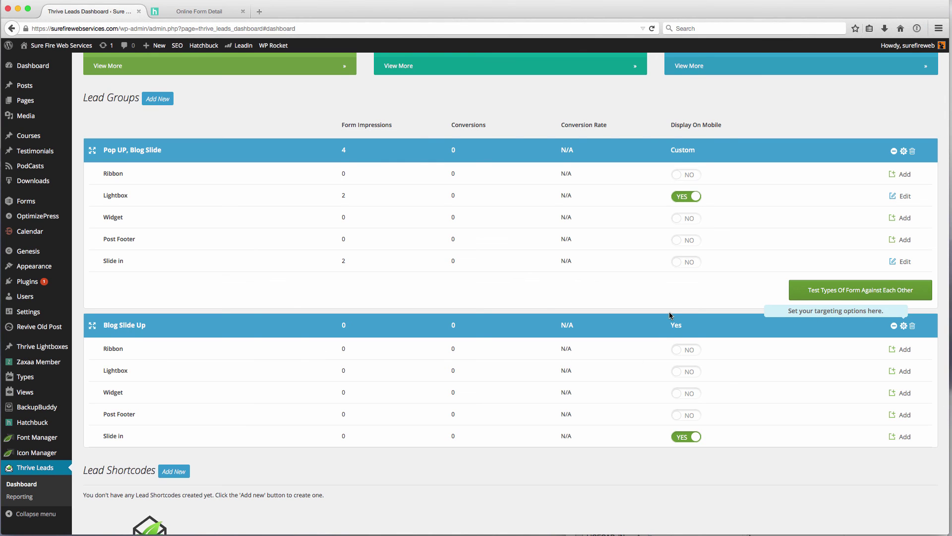
scroll(670, 315, up, 1)
scroll(665, 314, up, 1)
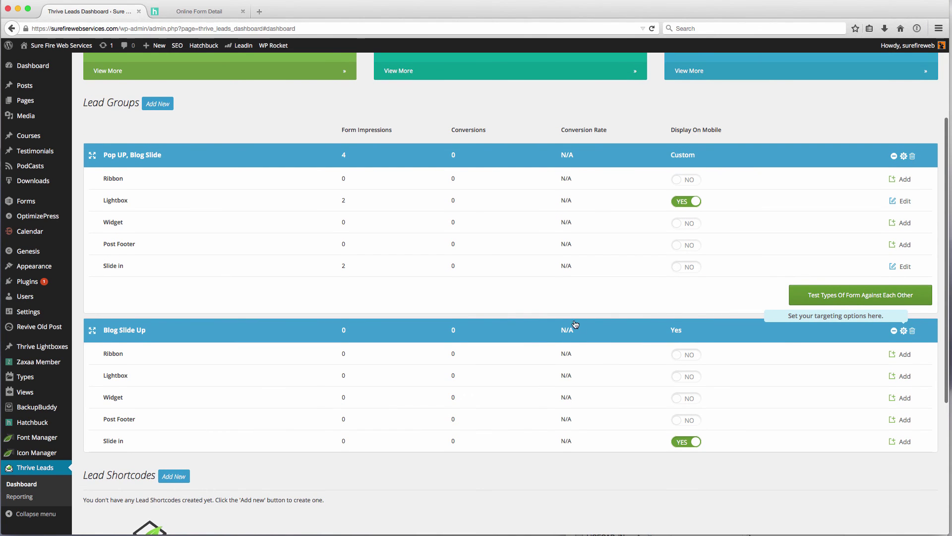
scroll(575, 324, down, 2)
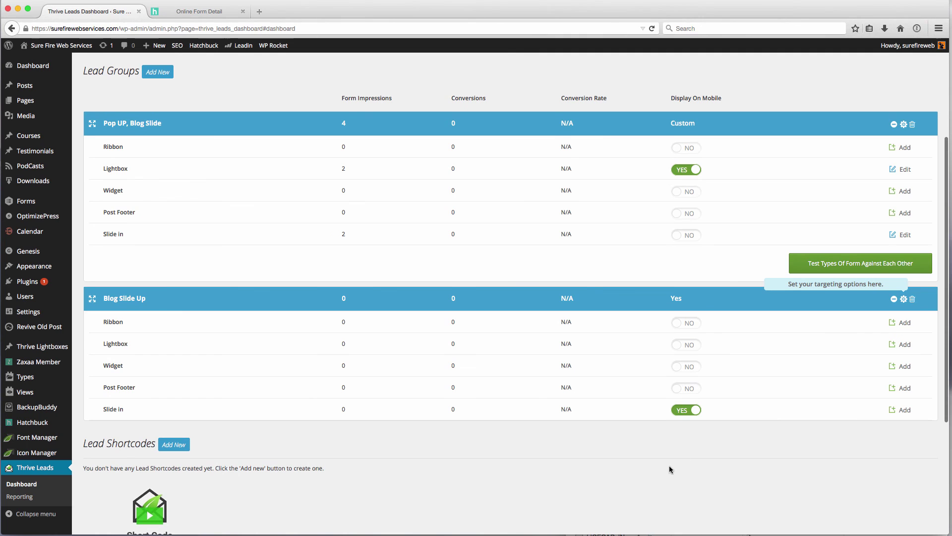
scroll(673, 458, down, 4)
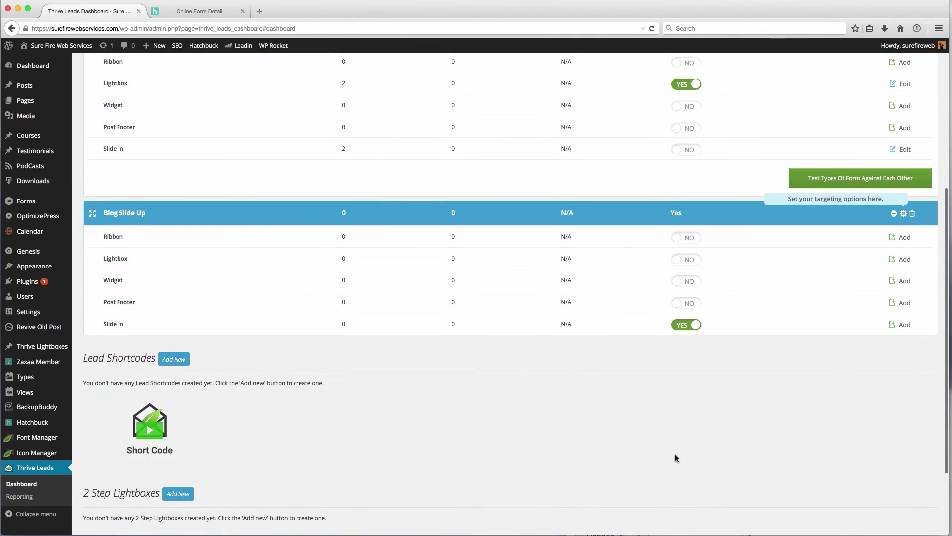
scroll(542, 431, down, 5)
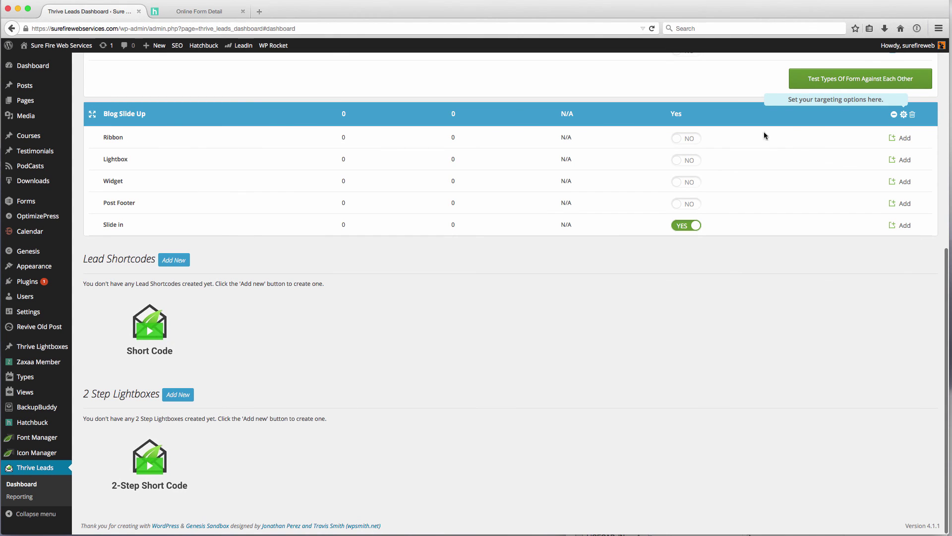
scroll(578, 344, up, 2)
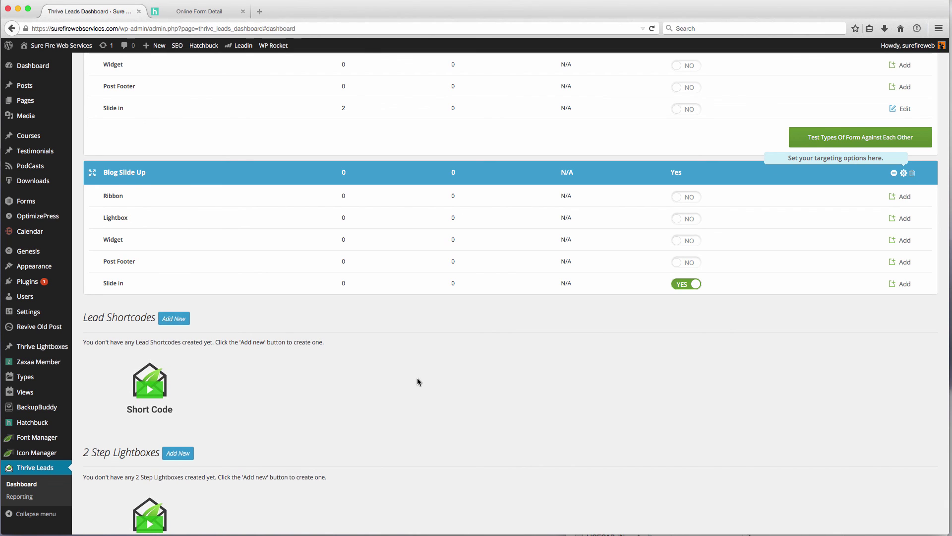
scroll(391, 367, down, 3)
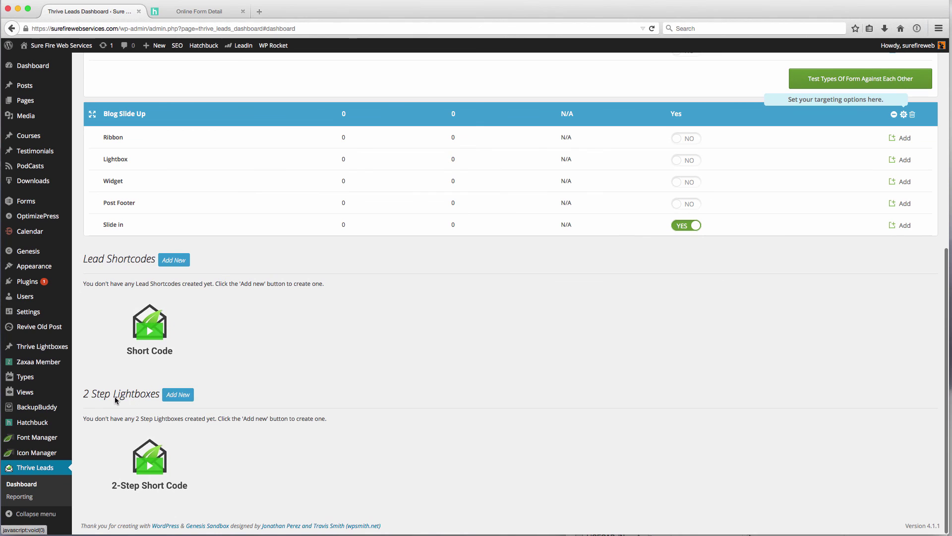
Open developertomillionaire.com in a new browser tab, view the lightbox behind Become a VIP, dismiss it and close the tab.
click(259, 12)
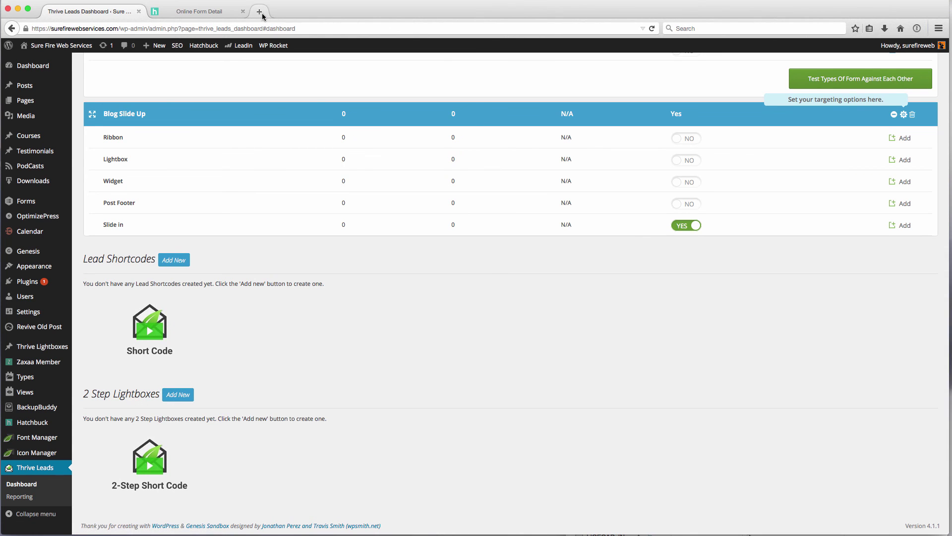
text(dev)
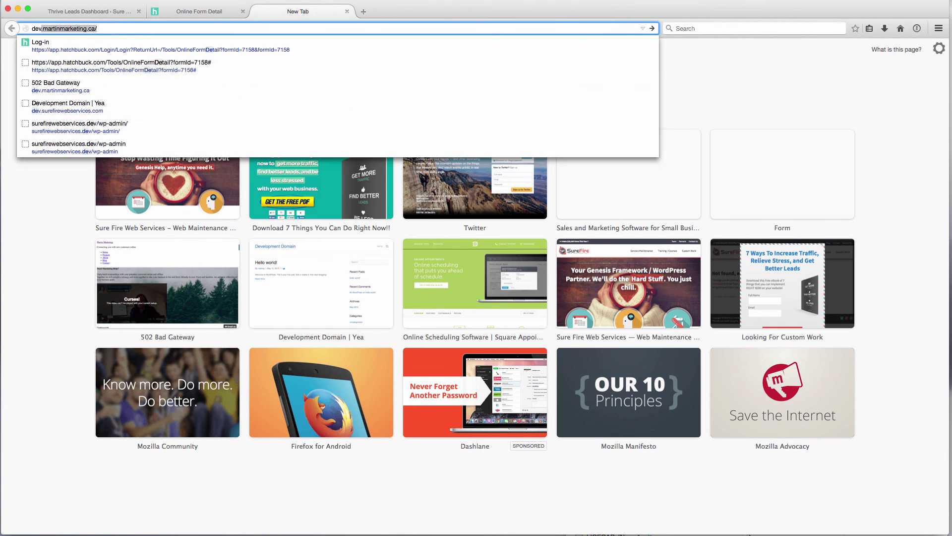
text(elopertom)
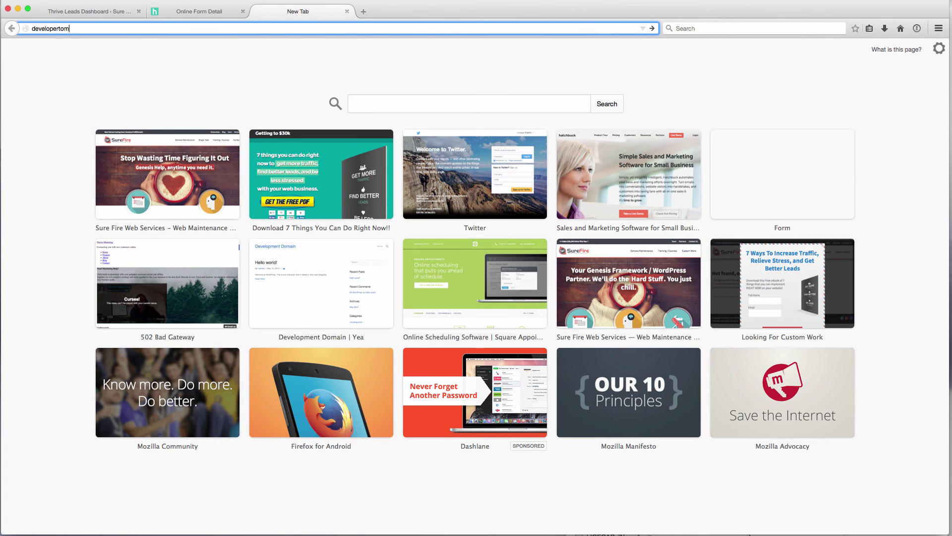
text(illionaire.com)
key(Return)
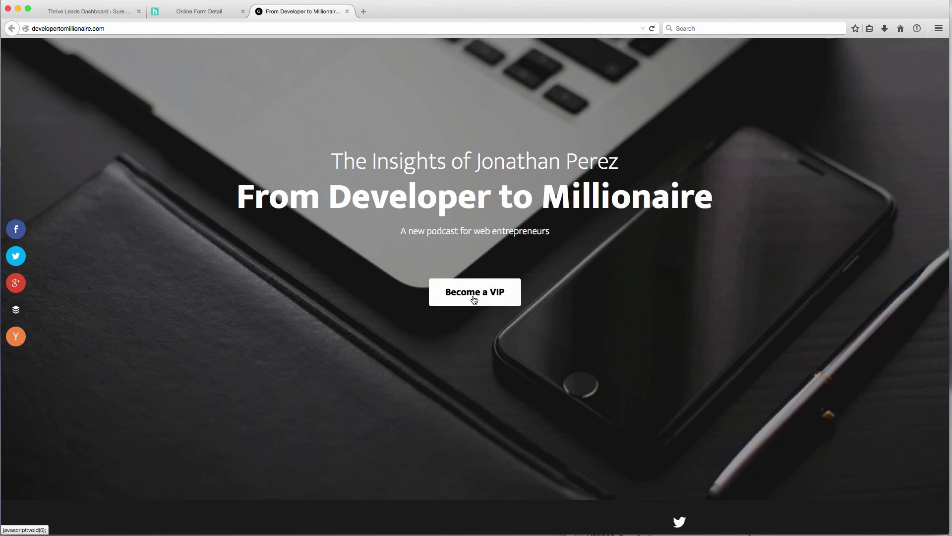
click(477, 300)
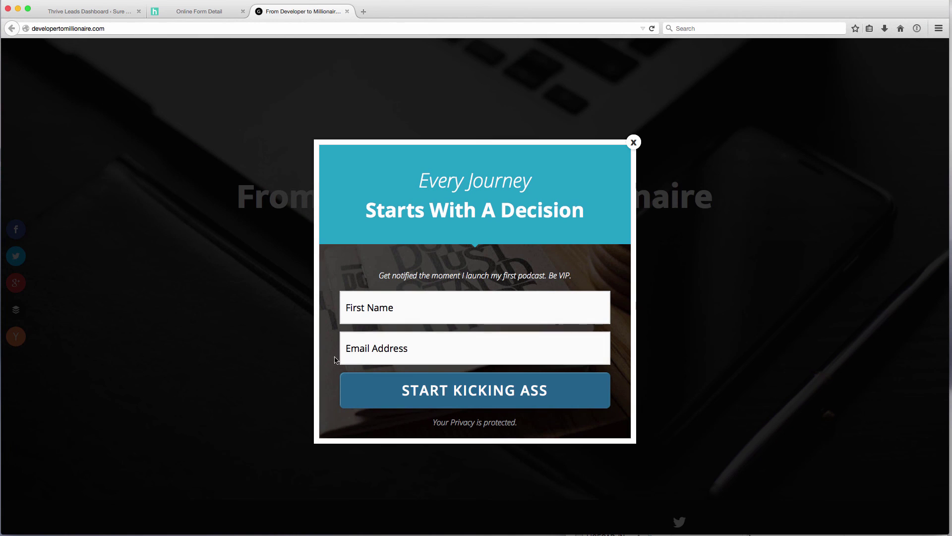
click(635, 142)
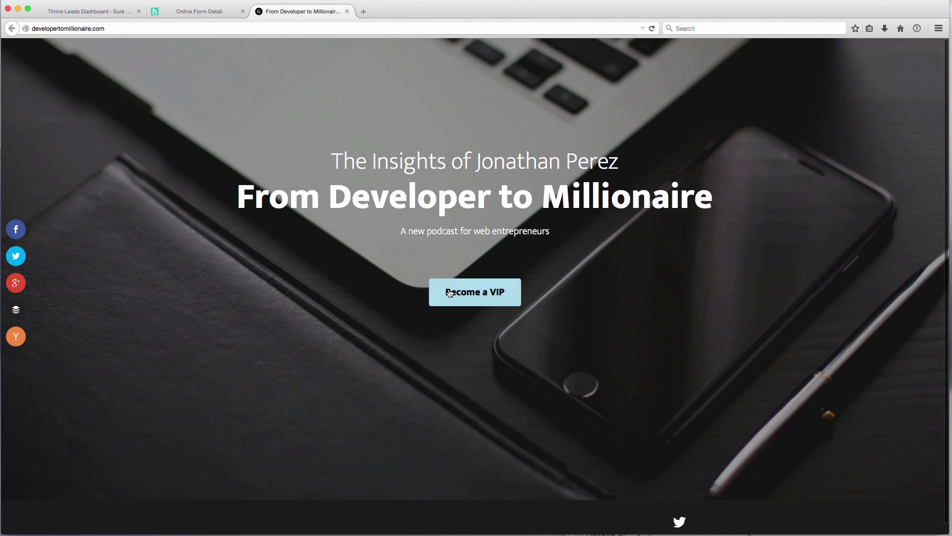
click(481, 293)
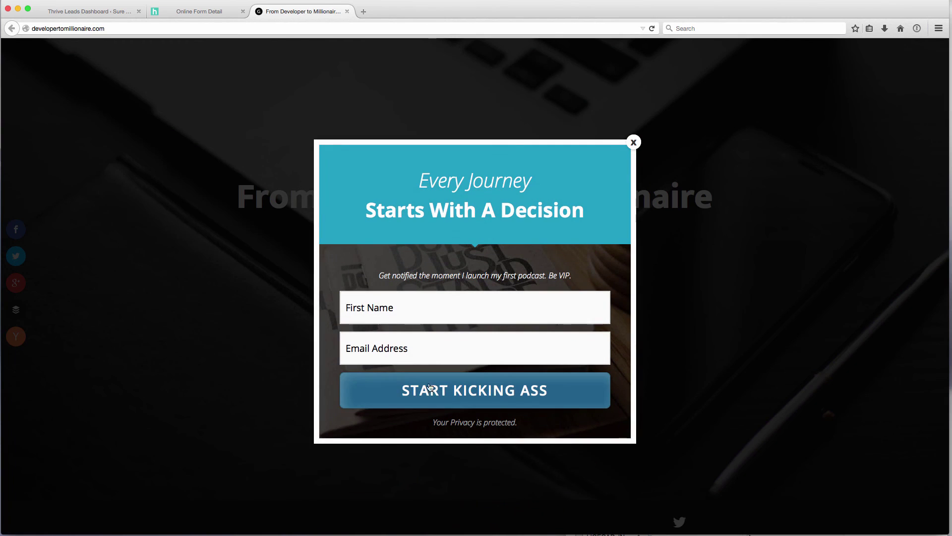
click(633, 161)
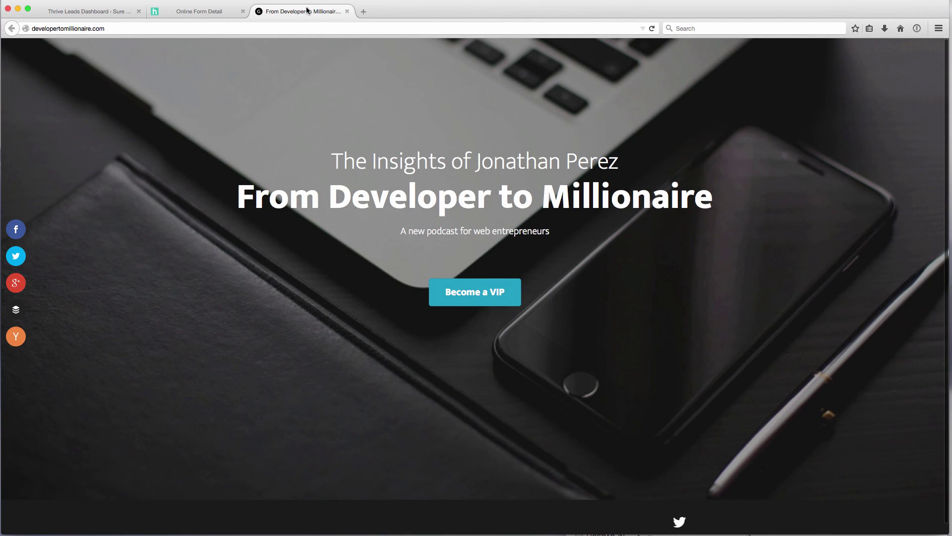
click(348, 11)
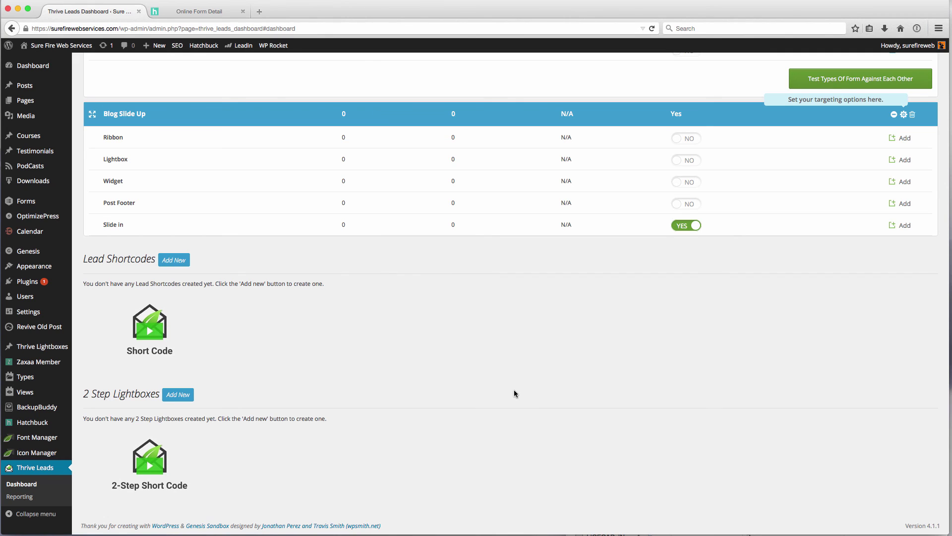
scroll(416, 343, up, 3)
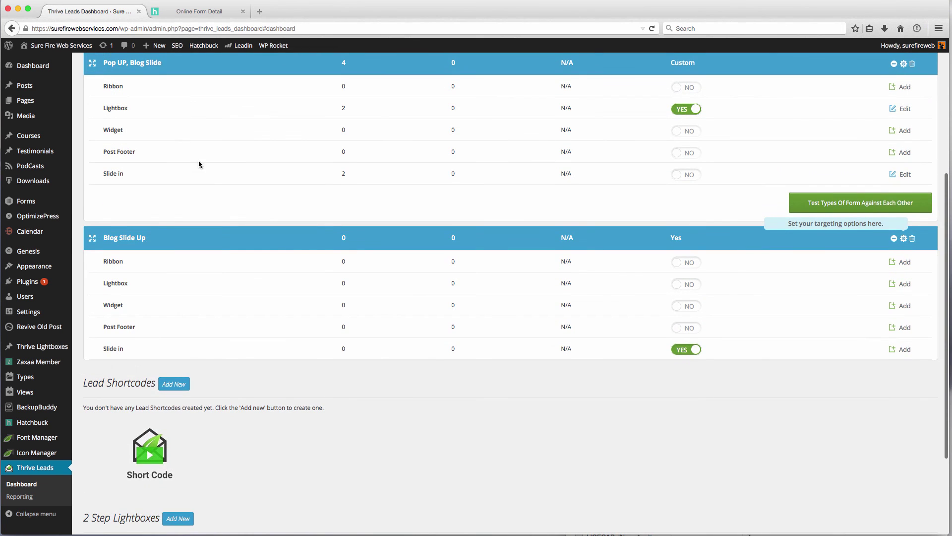
scroll(198, 164, up, 2)
scroll(205, 117, up, 4)
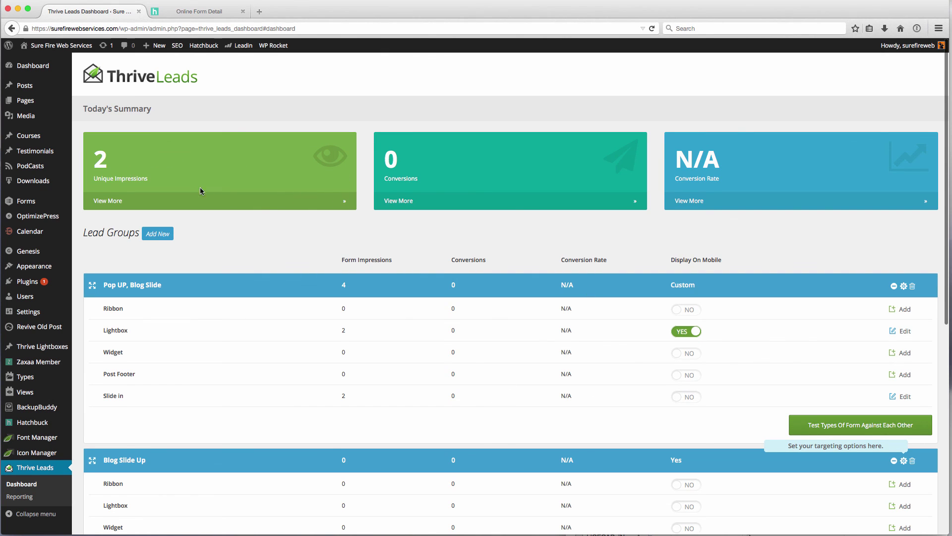
scroll(276, 206, down, 2)
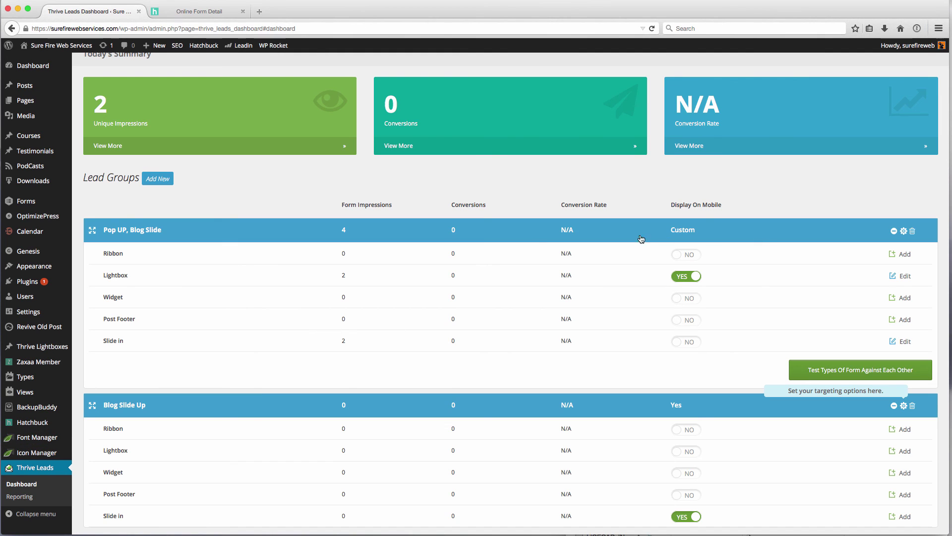
View the Thrive Icon Manager page and return to the Thrive Leads dashboard.
click(41, 453)
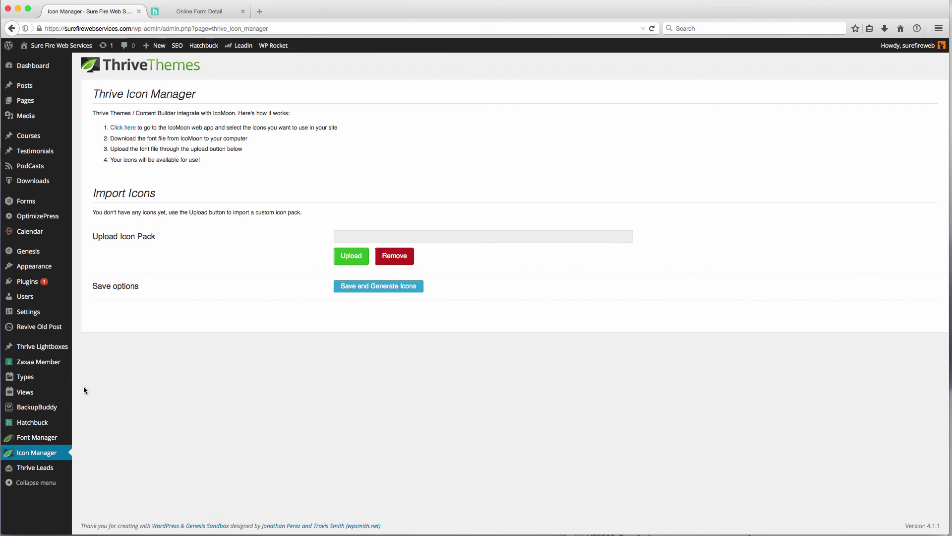
mouse_move(45, 467)
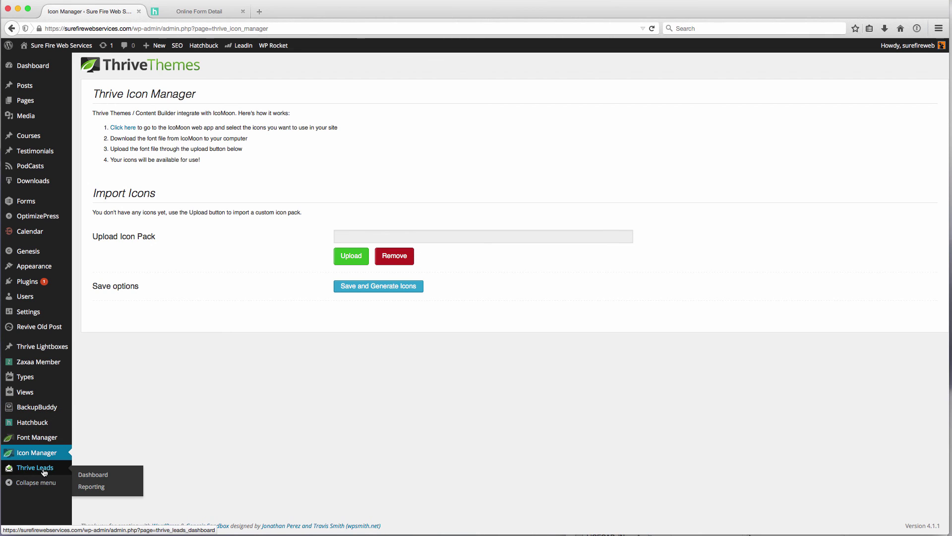
click(94, 477)
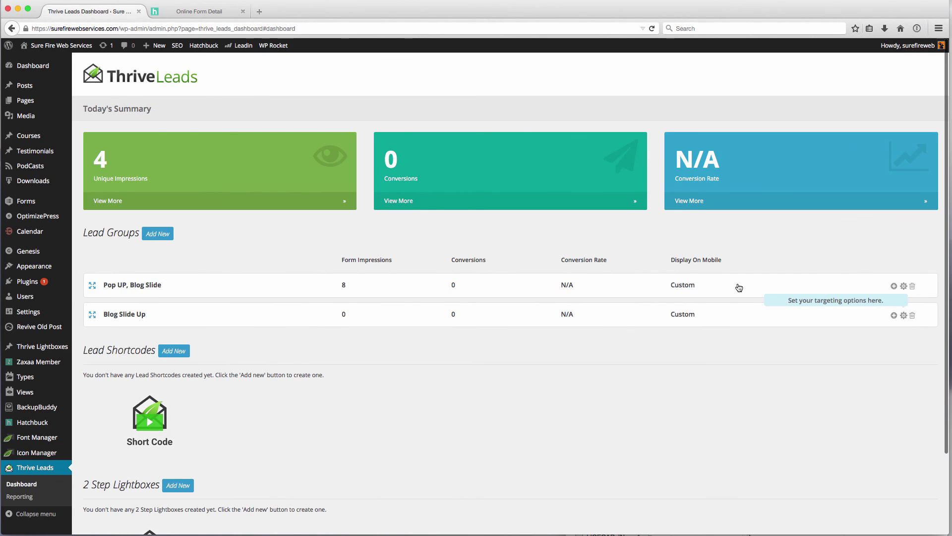
Expand the Pop UP, Blog Slide lead group, view the options for testing its form types against each other, and cancel the test.
click(191, 288)
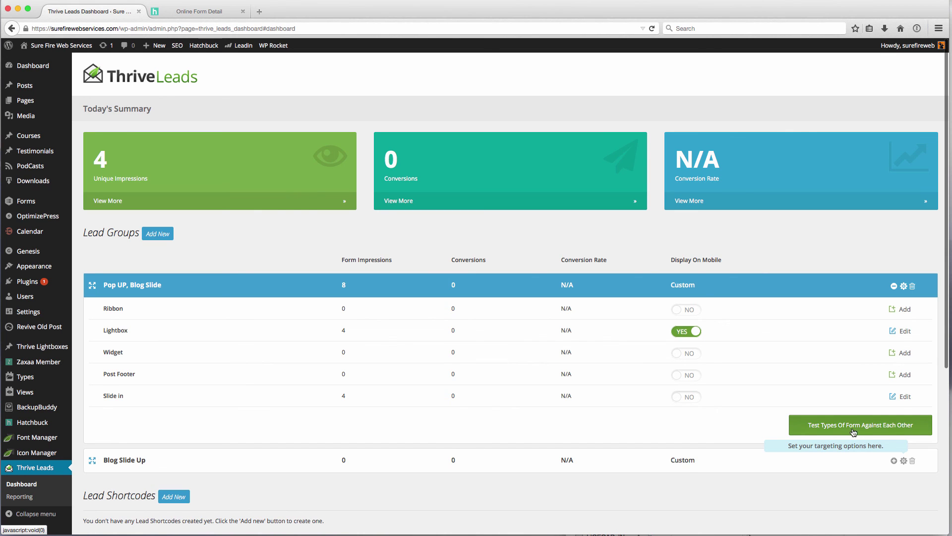
click(833, 430)
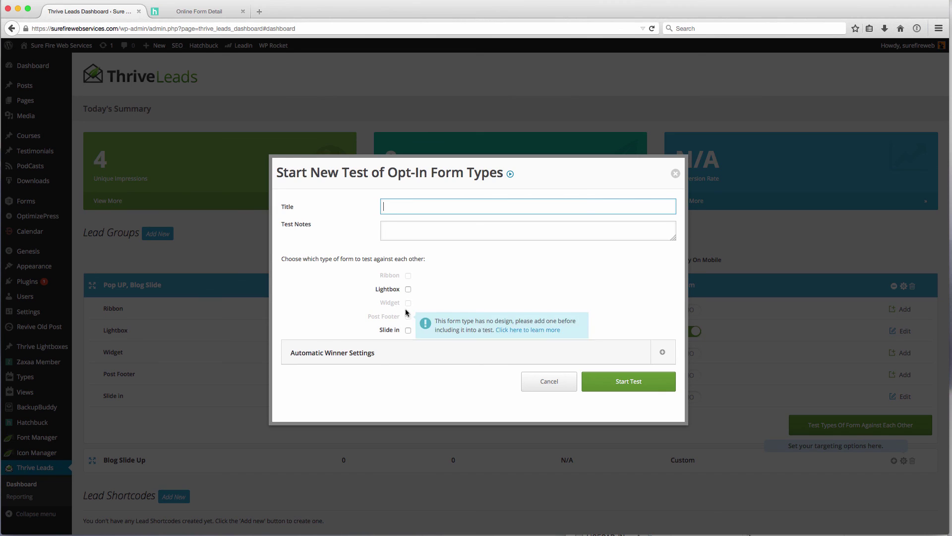
click(549, 386)
scroll(254, 360, down, 2)
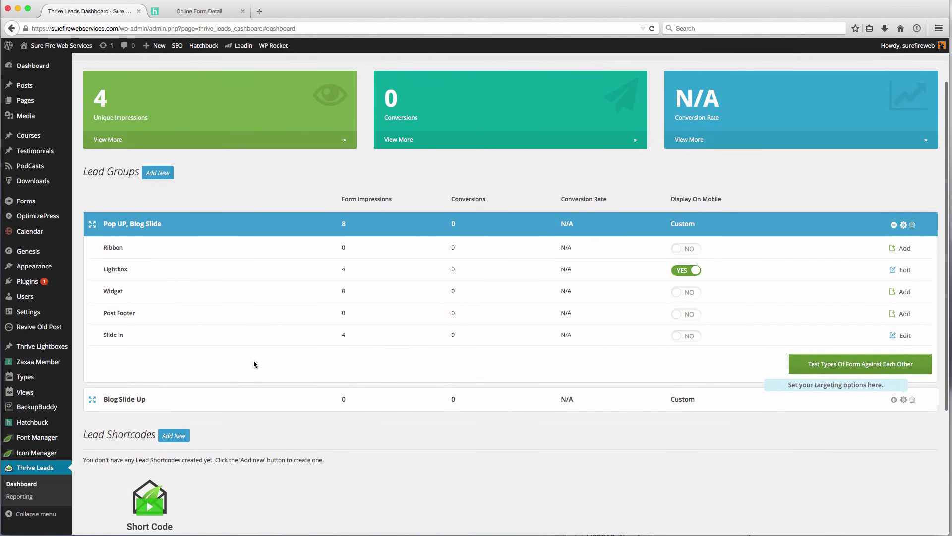
scroll(259, 364, down, 2)
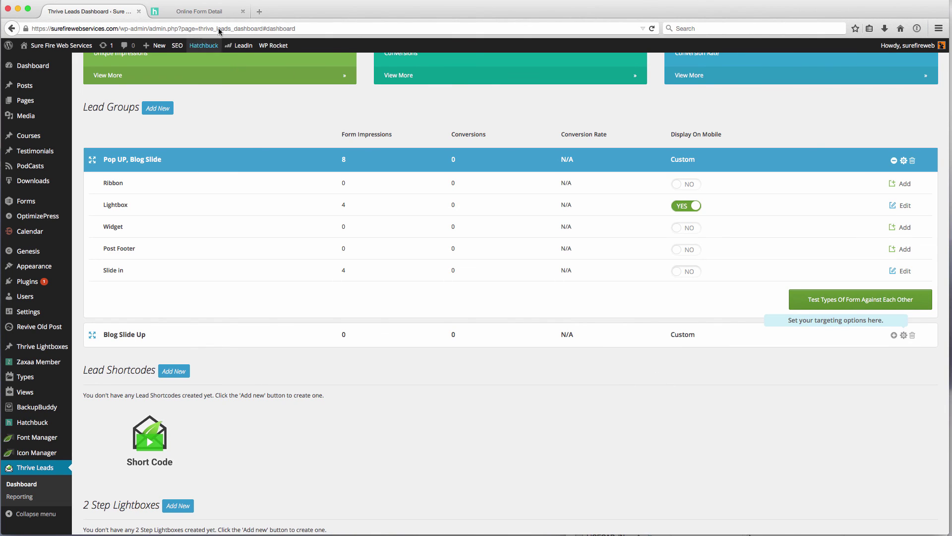
click(259, 12)
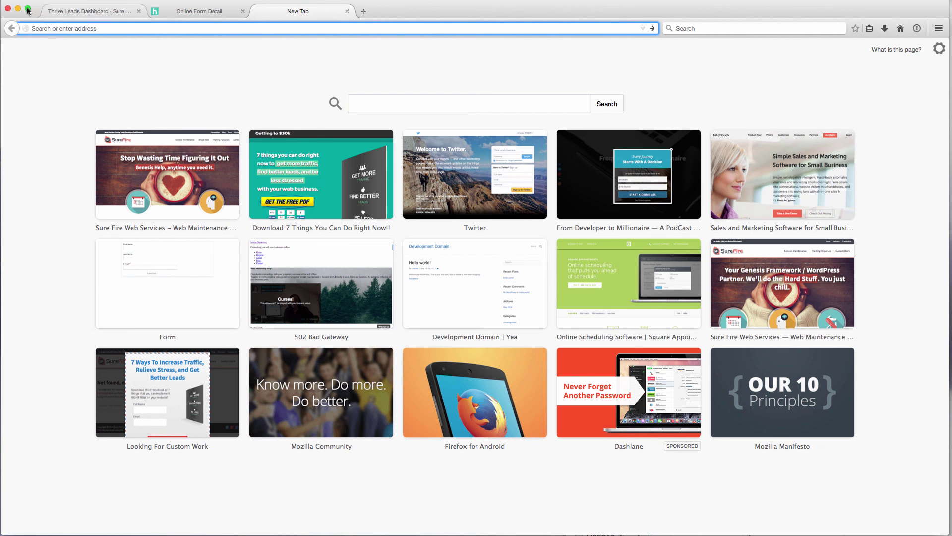
click(75, 12)
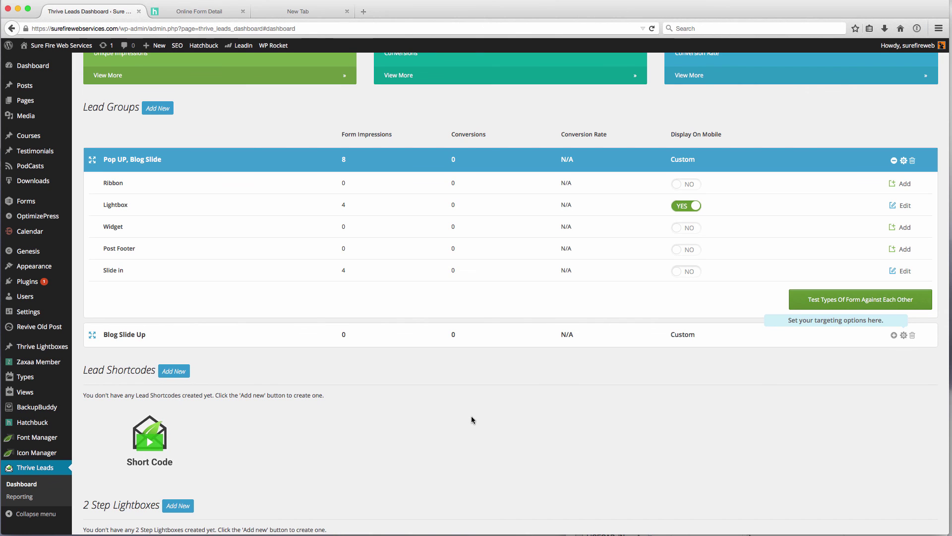
scroll(337, 446, up, 3)
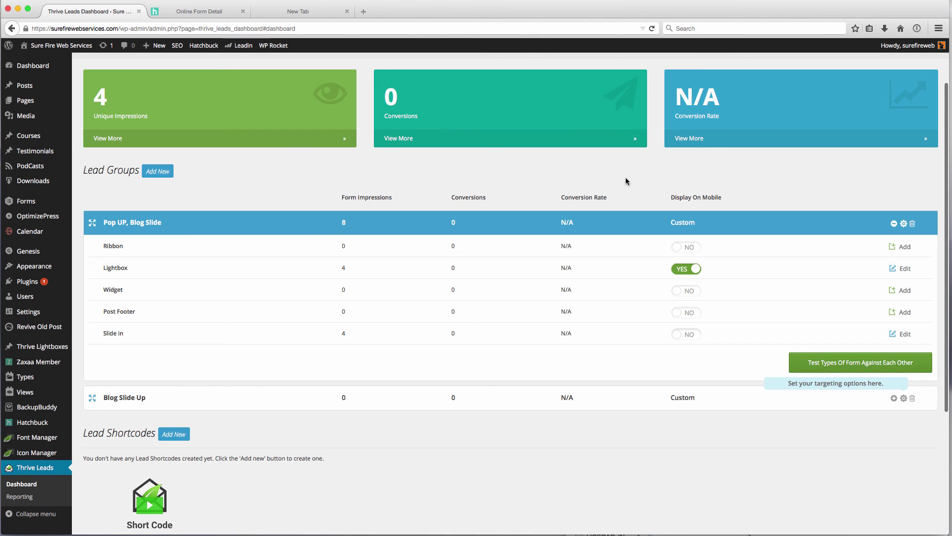
scroll(213, 287, down, 3)
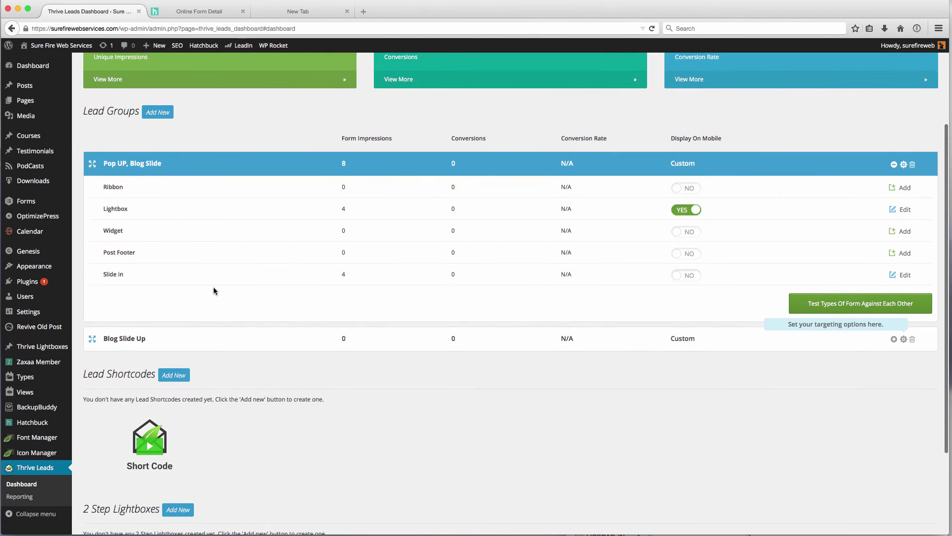